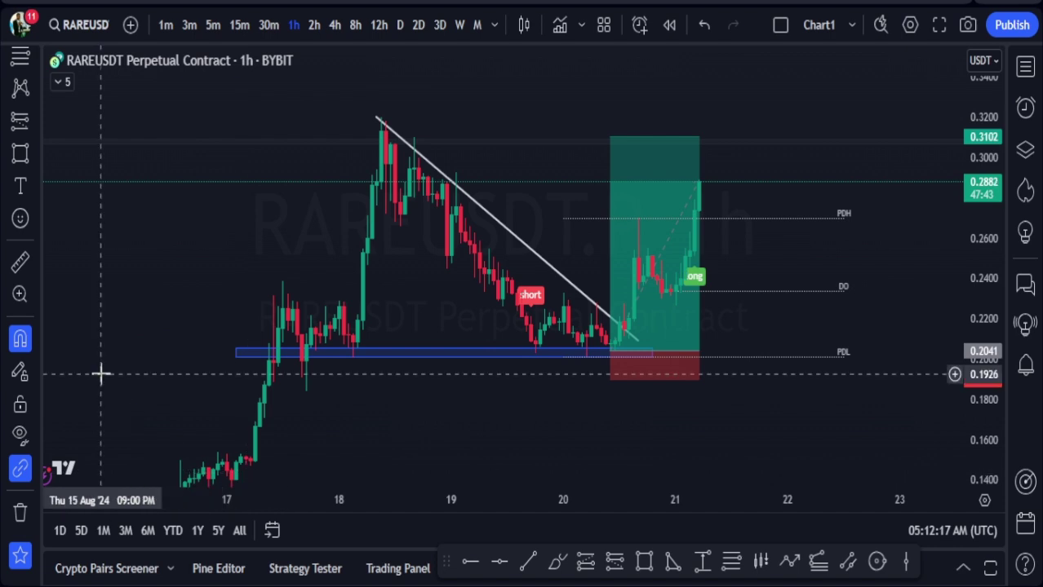
click(20, 263)
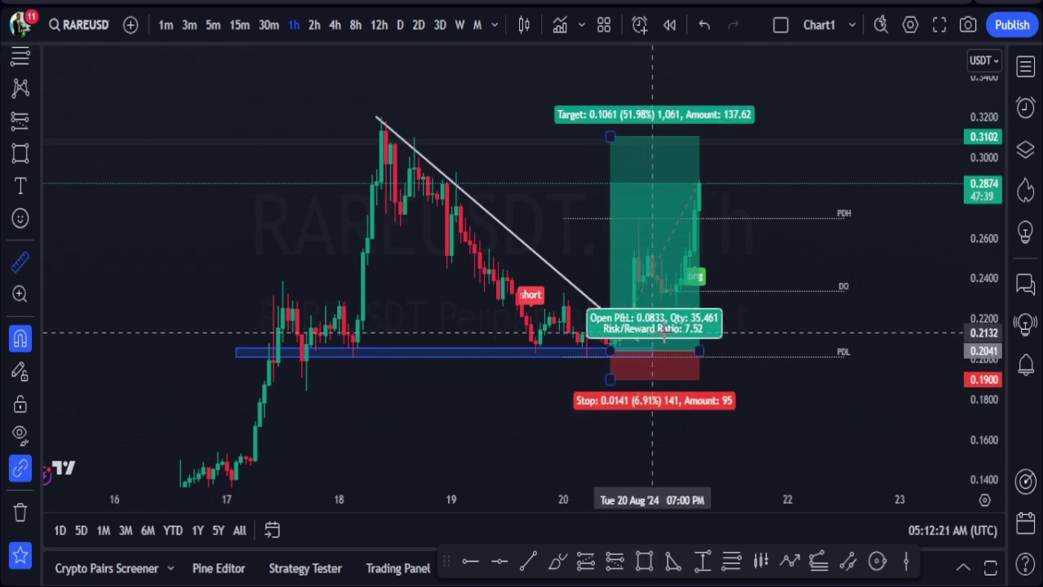
click(817, 330)
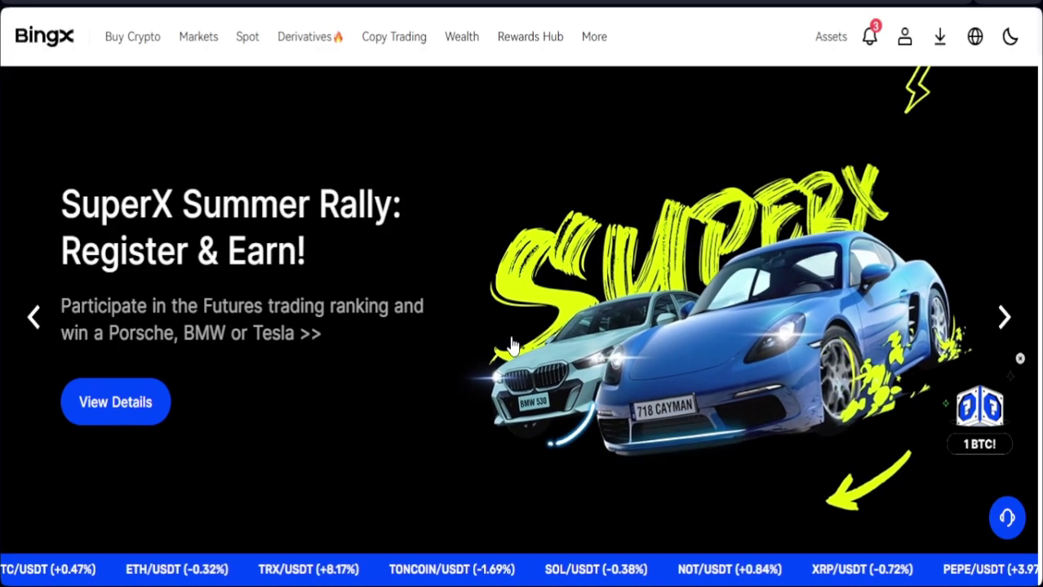
- Look through the BingX homepage, including its promotions and the cryptocurrency valuation table
scroll(510, 318, down, 4)
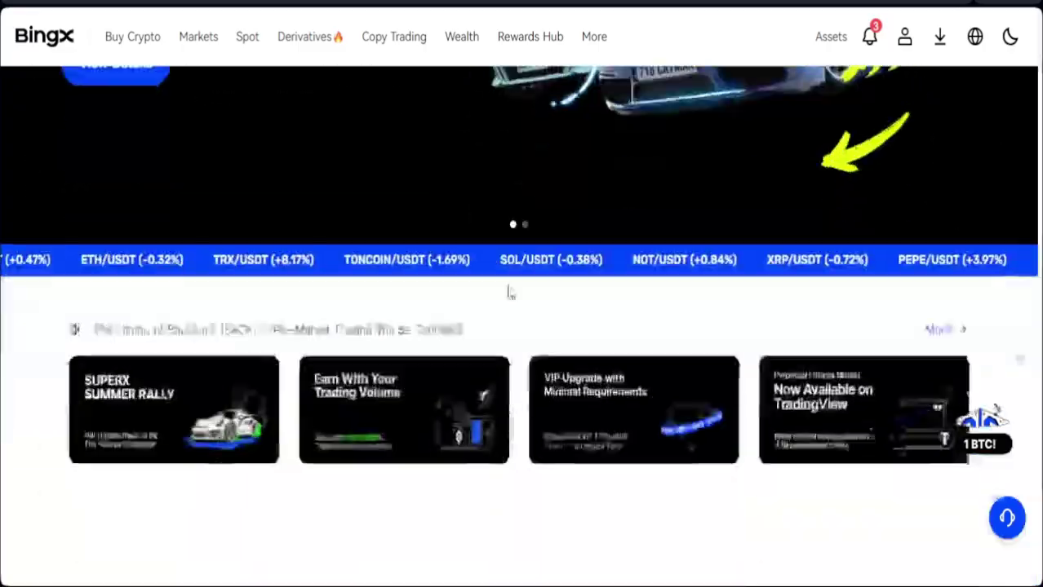
scroll(508, 291, down, 4)
scroll(459, 449, up, 8)
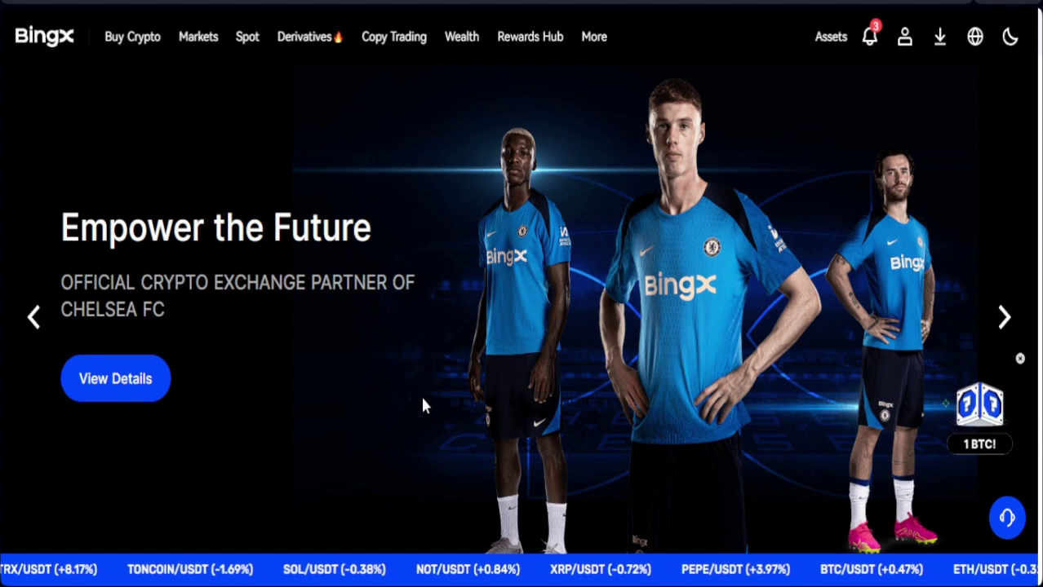
scroll(422, 405, down, 10)
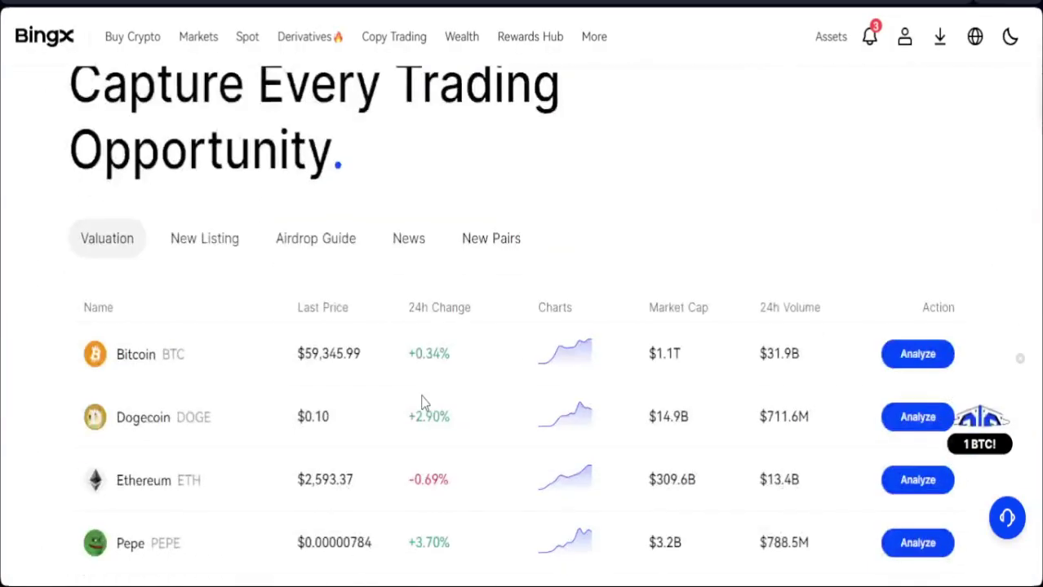
scroll(422, 405, up, 7)
scroll(423, 403, up, 3)
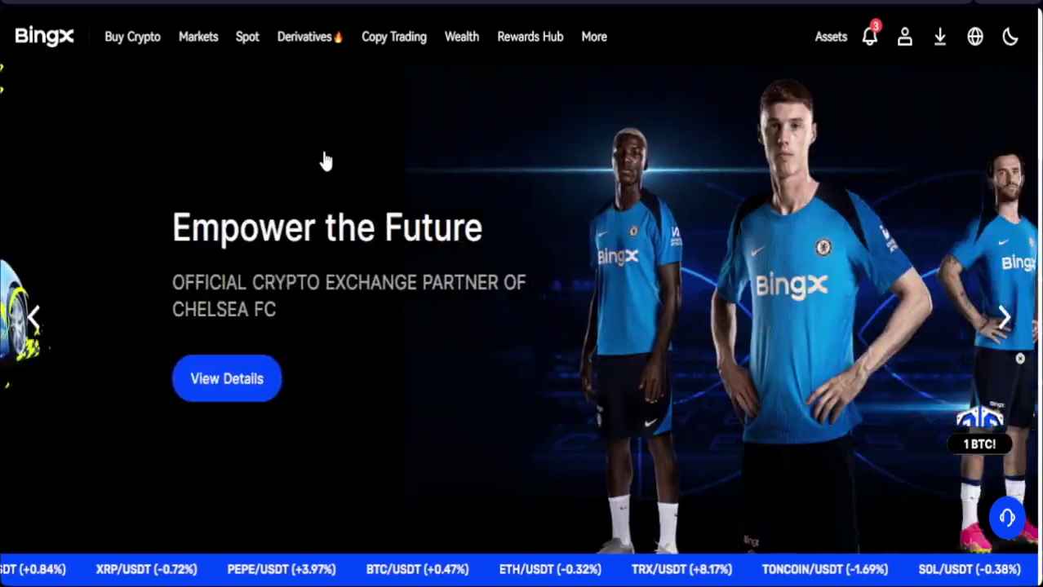
- Open the BTCUSDT futures trading page from the derivatives offering and look over its positions and price chart
mouse_move(308, 37)
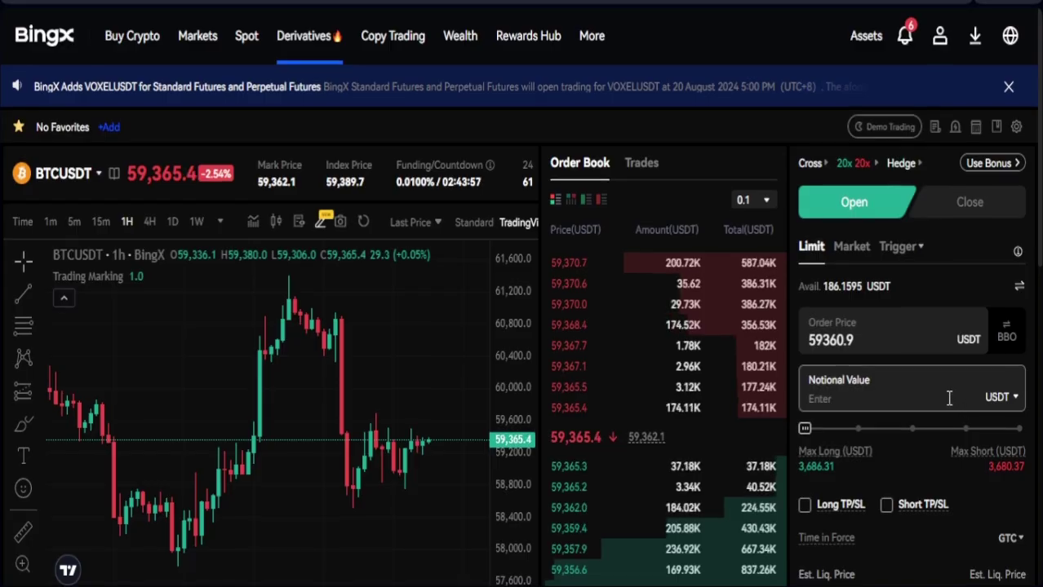
scroll(961, 400, down, 4)
scroll(655, 457, down, 3)
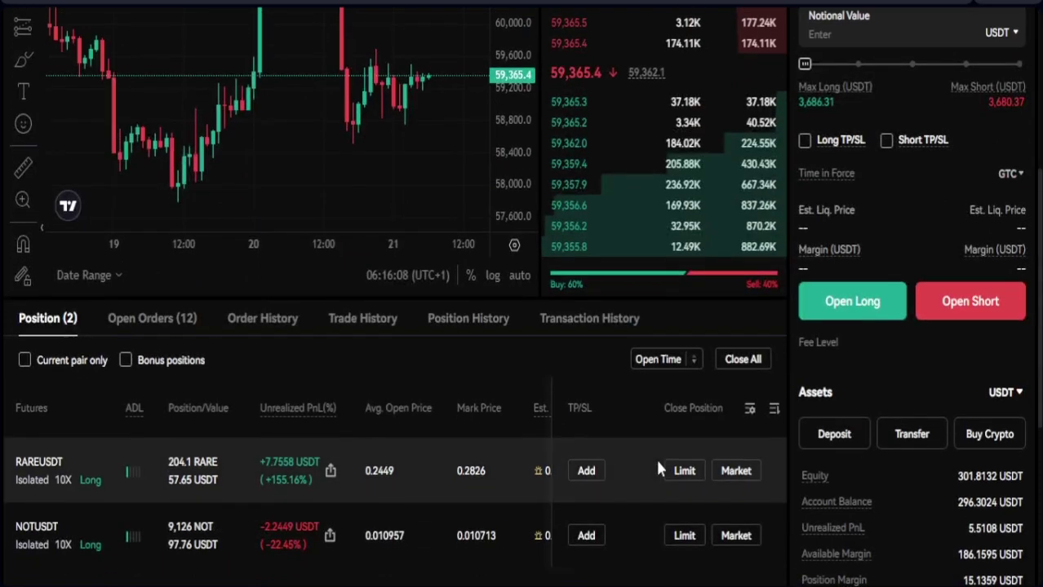
scroll(788, 529, up, 6)
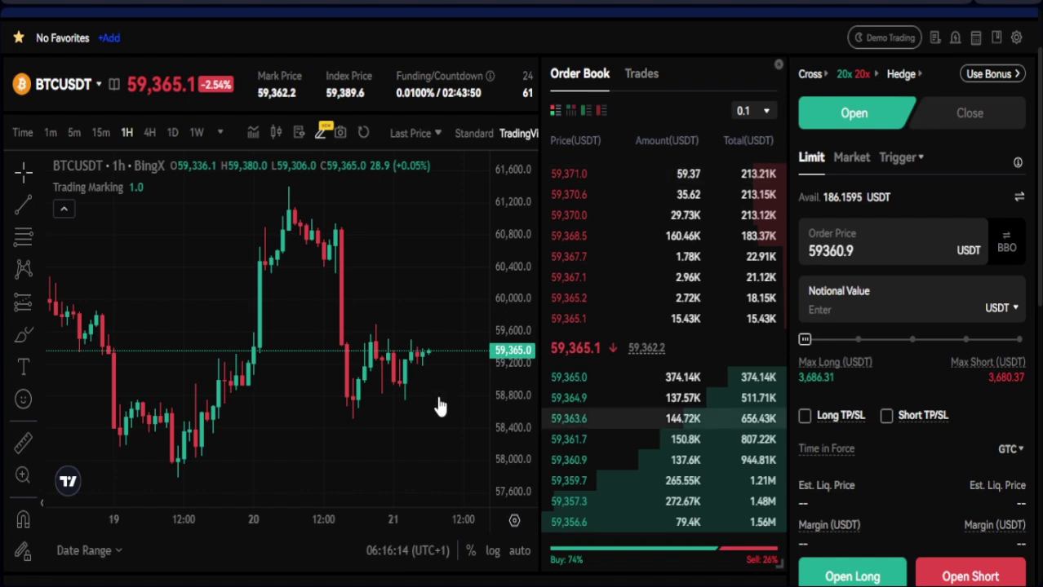
scroll(258, 390, down, 2)
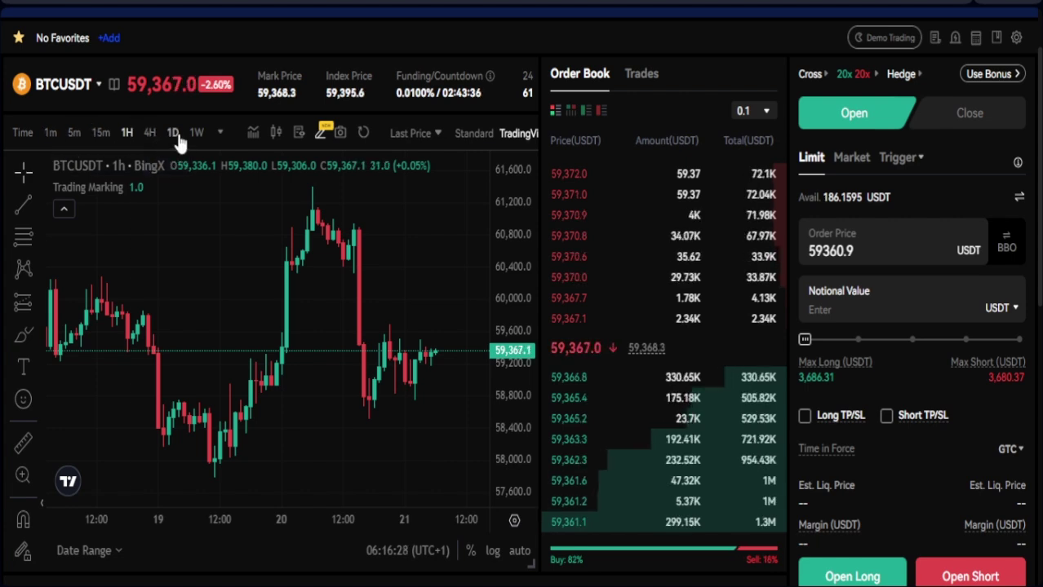
- Add the 3D interval to the chart's favourite timeframes
click(219, 138)
click(217, 133)
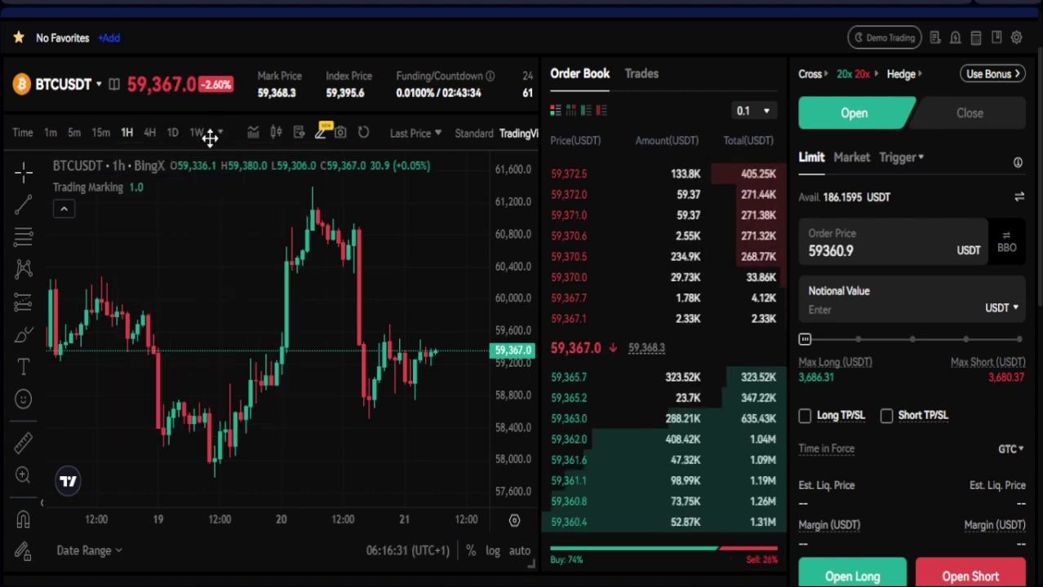
click(219, 133)
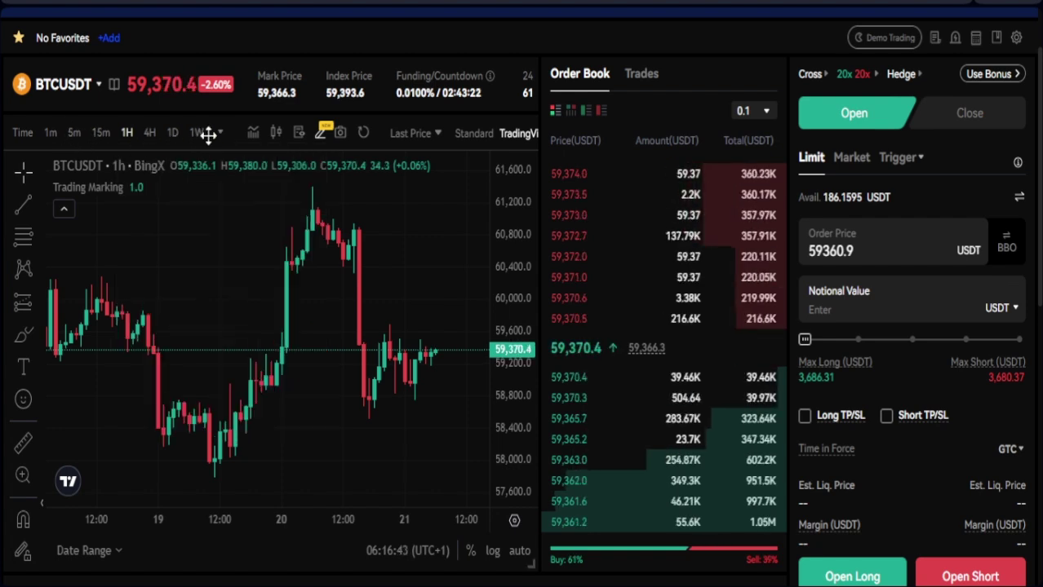
mouse_move(221, 133)
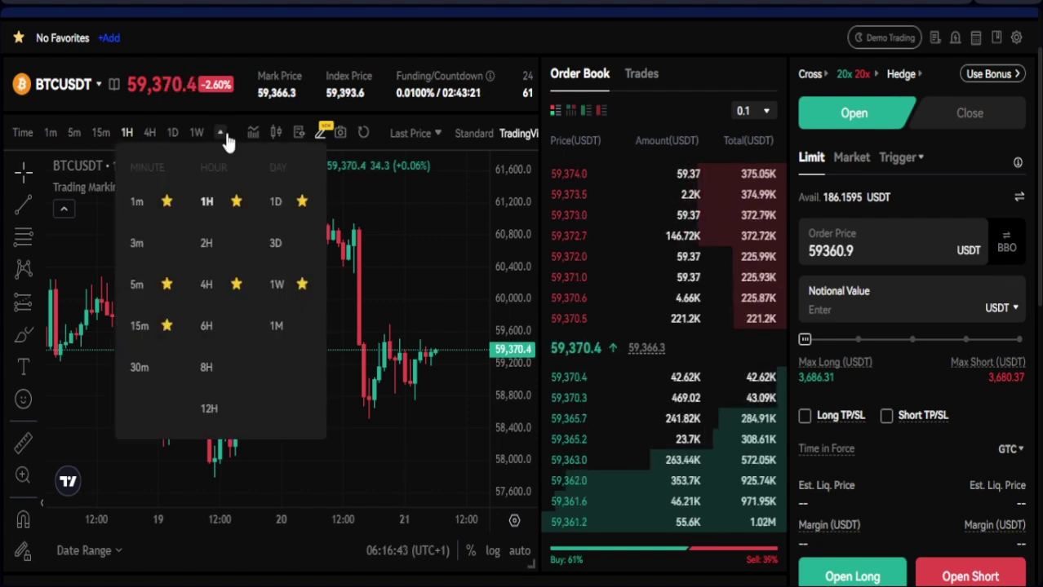
click(303, 245)
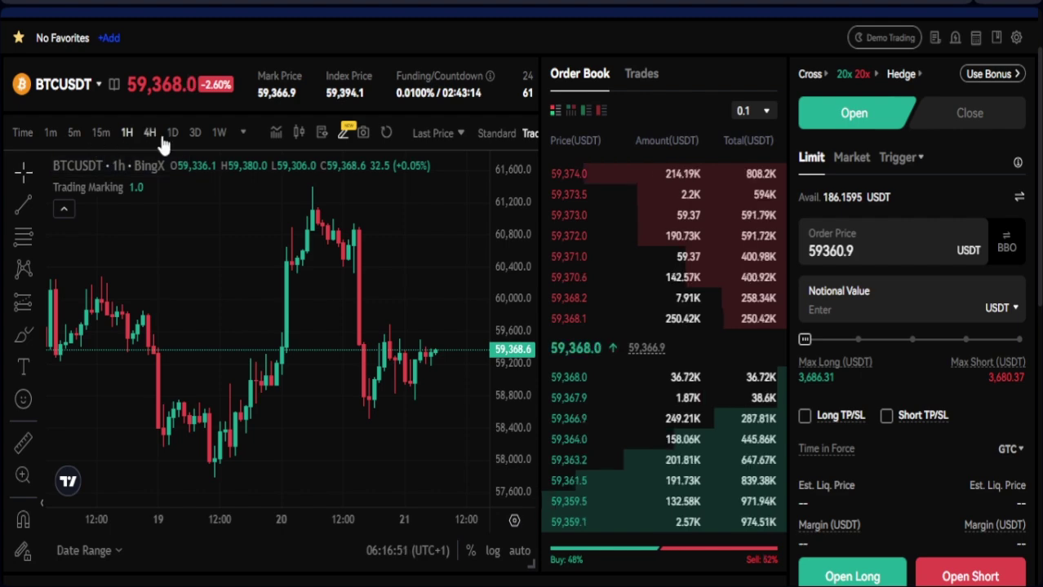
click(243, 134)
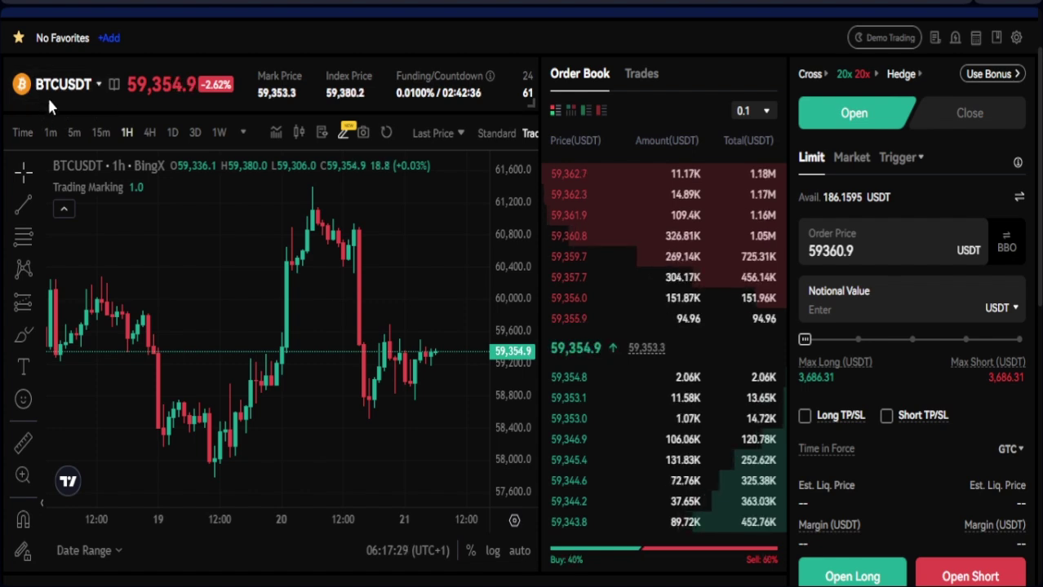
- Search the trading pairs for "bnb", clear the search and close the list, keeping BTCUSDT selected
click(95, 88)
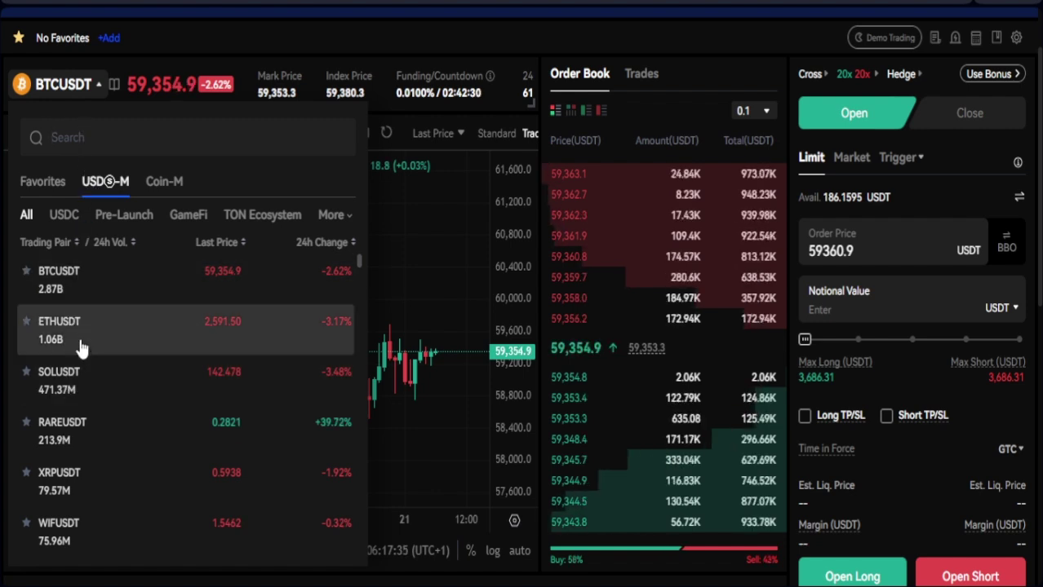
click(79, 136)
text(bnb)
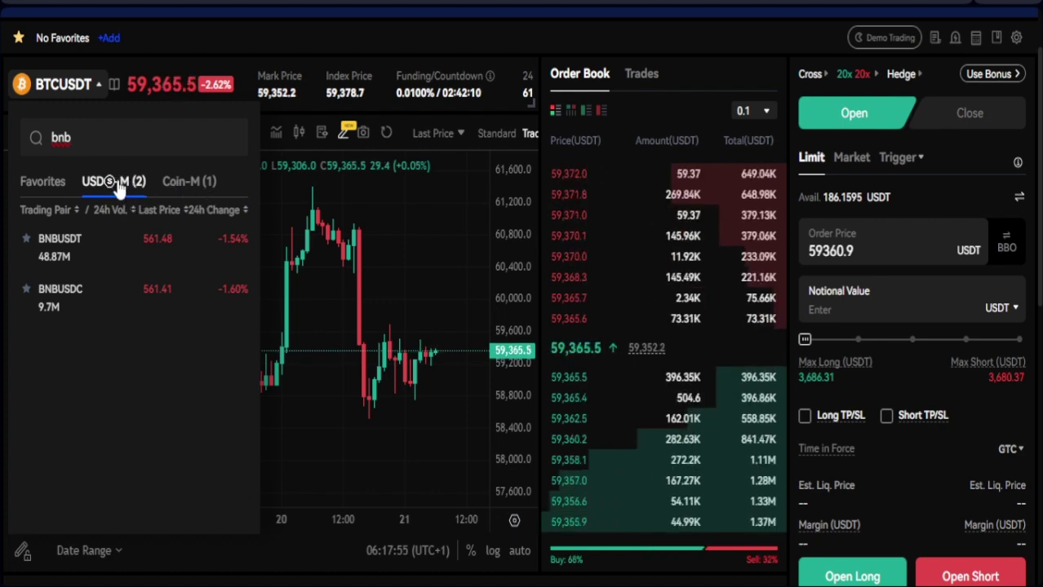
key(BackSpace)
key(BackSpace)
key(BackSpace)
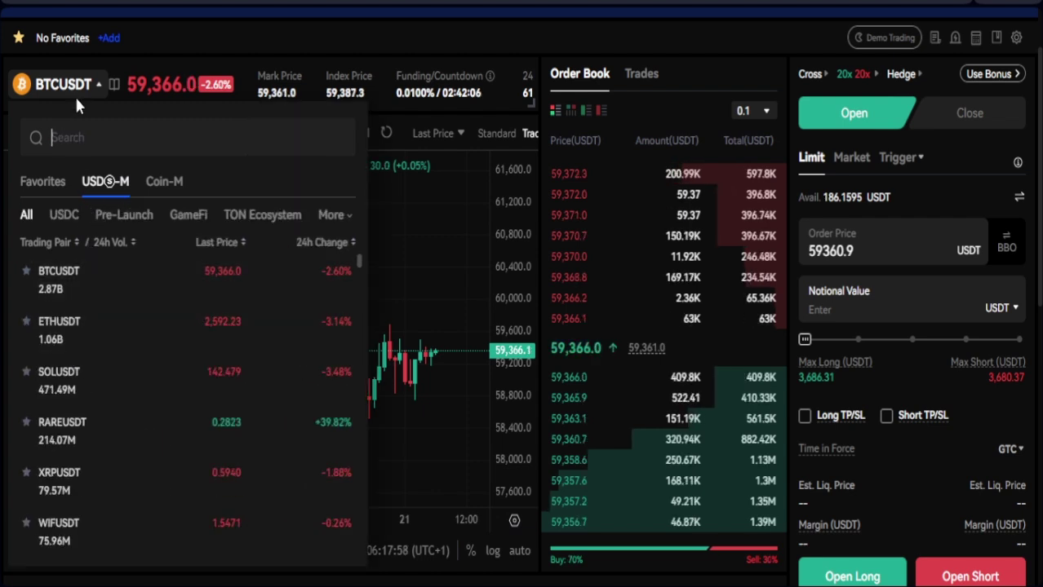
click(435, 272)
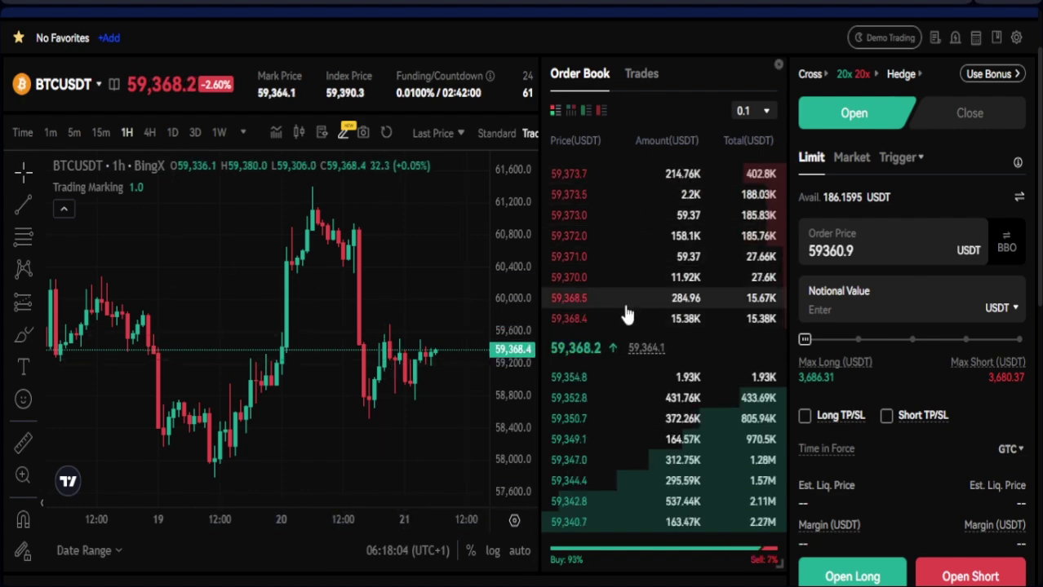
- Review the order book, the order entry options and the Cross and Isolated margin mode descriptions, leaving the mode unset
scroll(629, 302, down, 2)
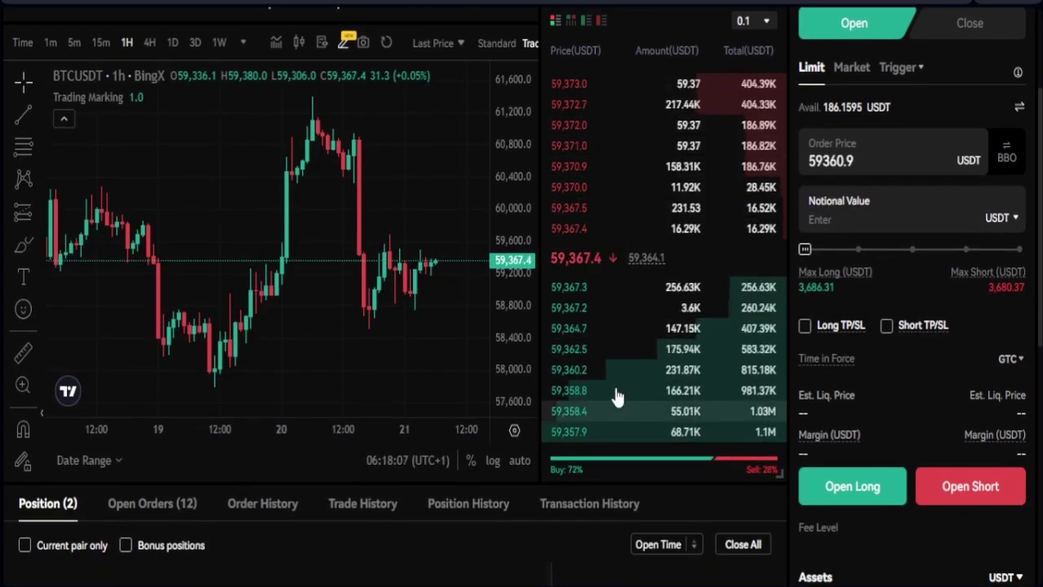
scroll(631, 391, up, 4)
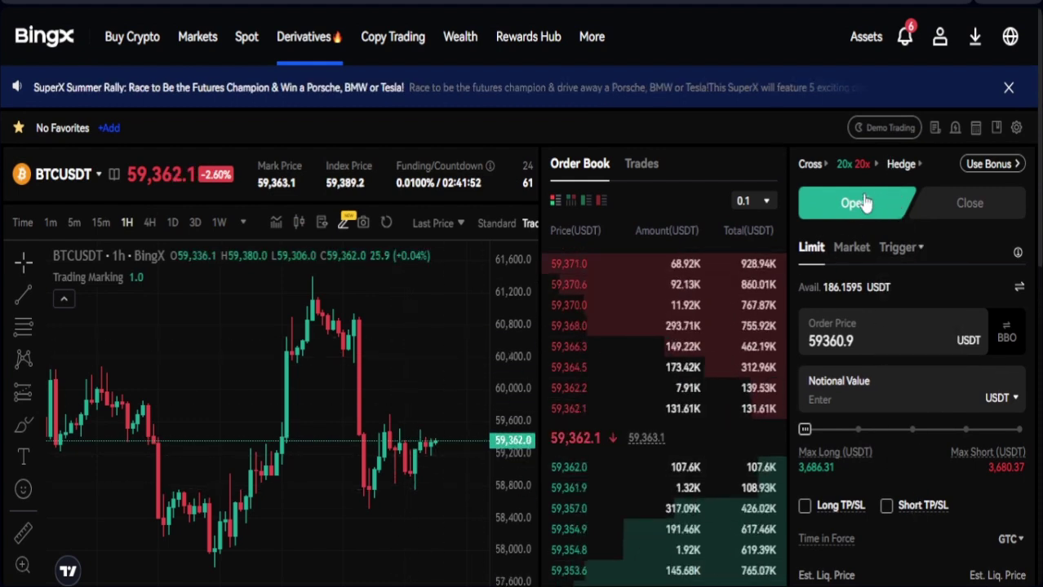
mouse_move(910, 253)
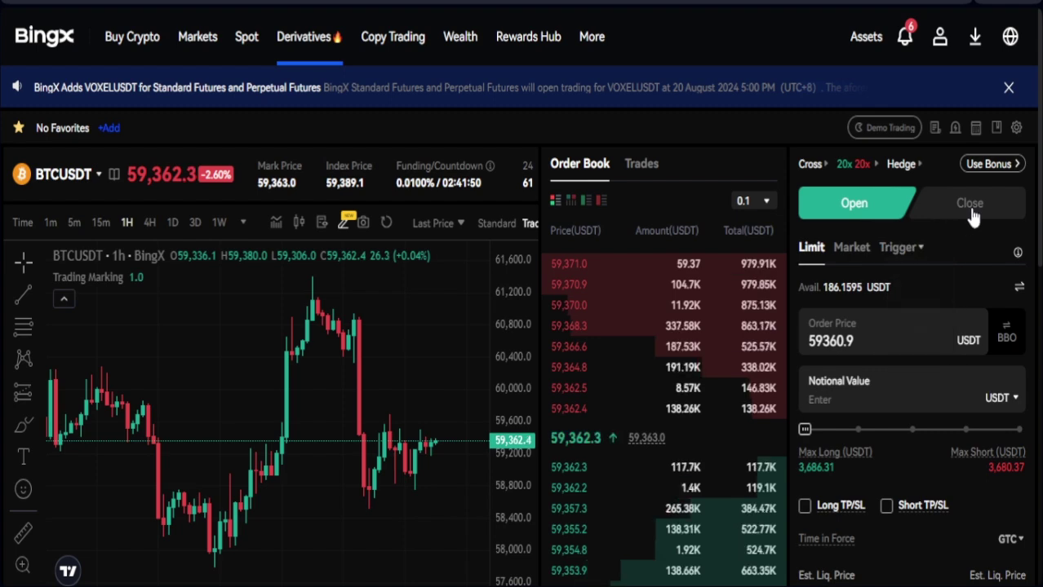
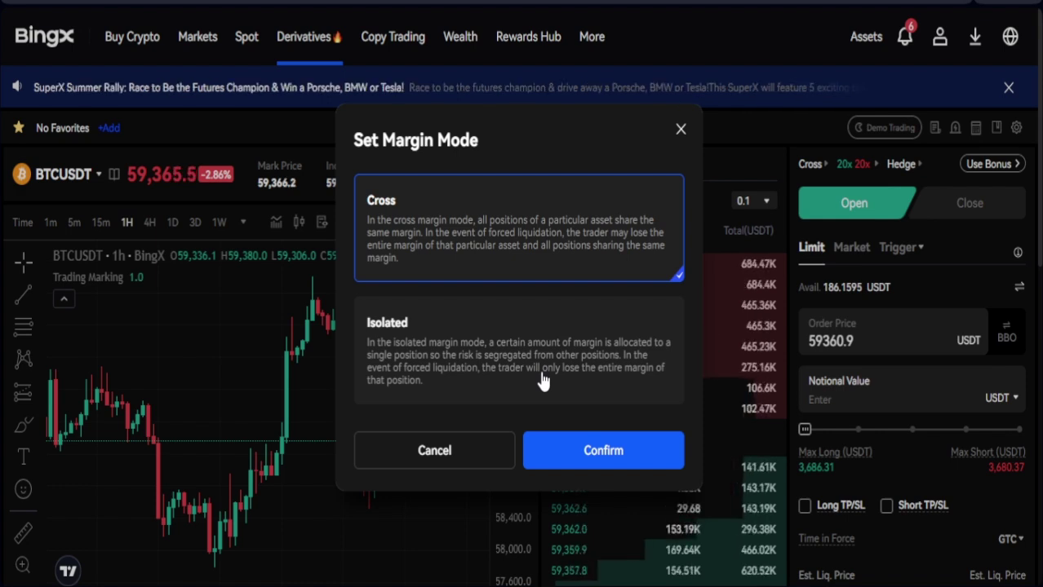
click(680, 132)
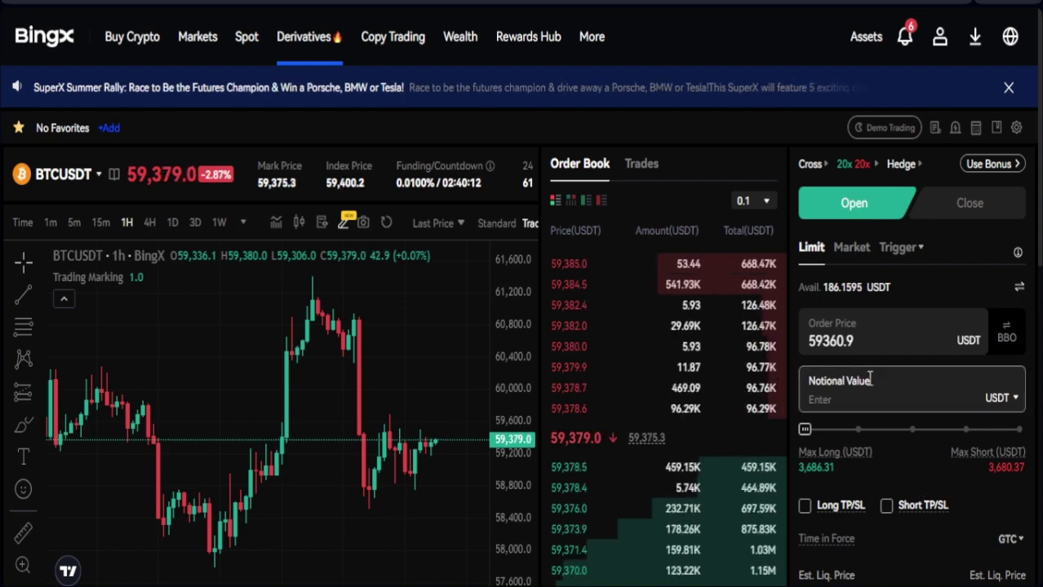
- Set the BTCUSDT margin mode to Isolated and confirm it
click(825, 169)
click(401, 353)
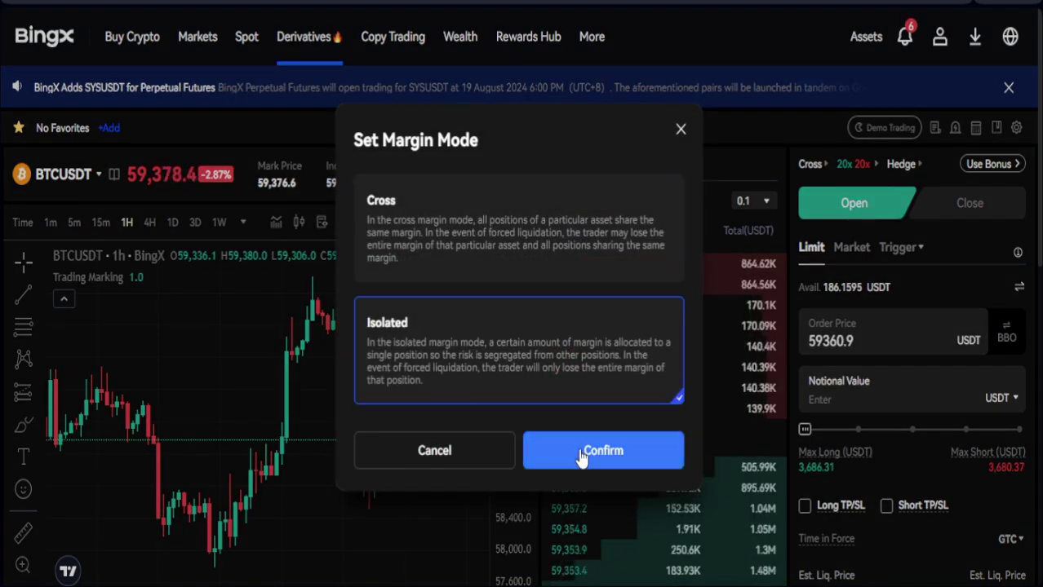
click(581, 455)
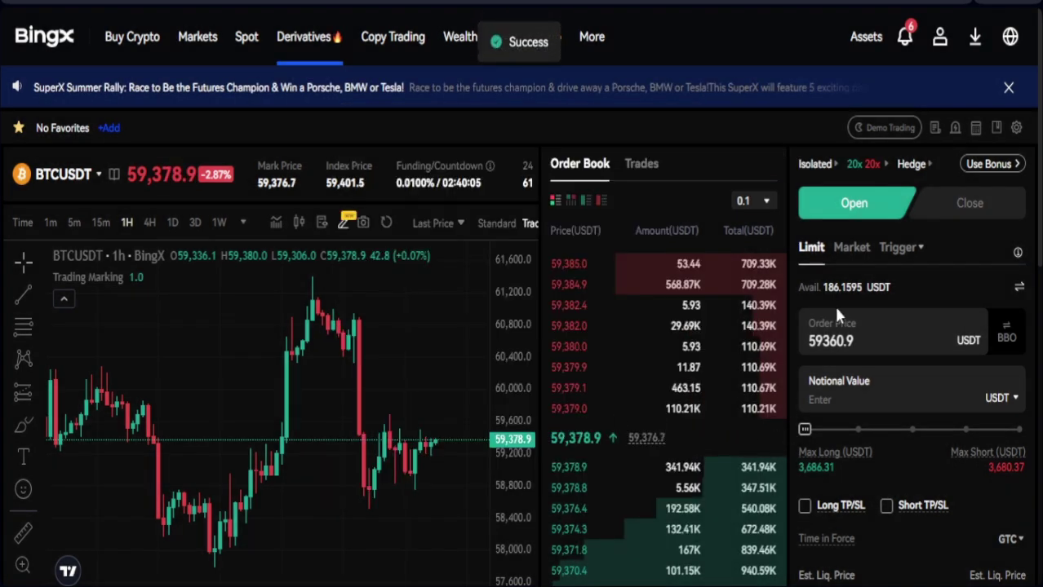
- Set both the long and the short leverage for BTCUSDT to 100x and confirm them
click(871, 164)
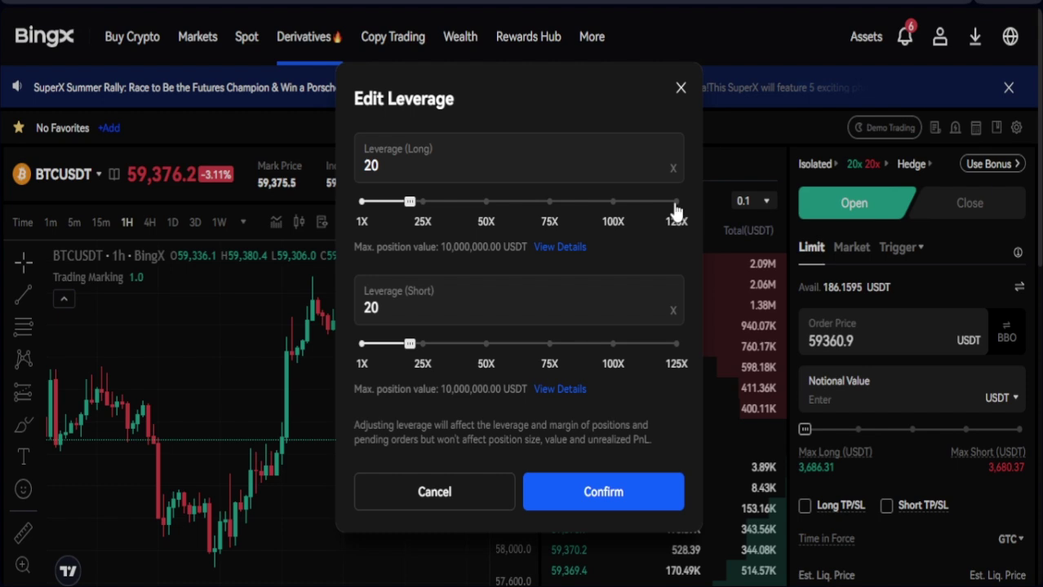
drag(676, 204, 615, 202)
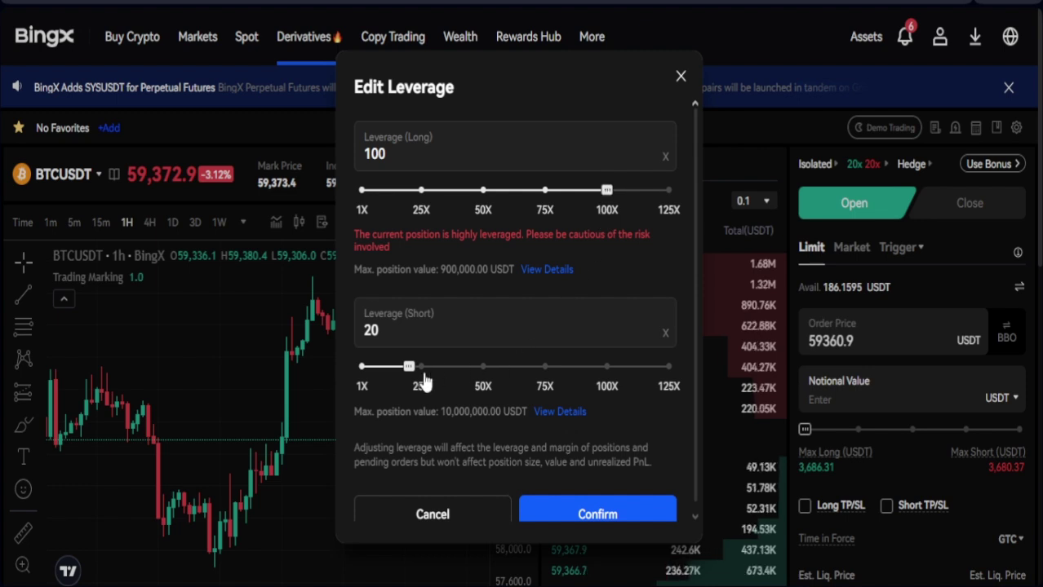
drag(410, 367, 491, 367)
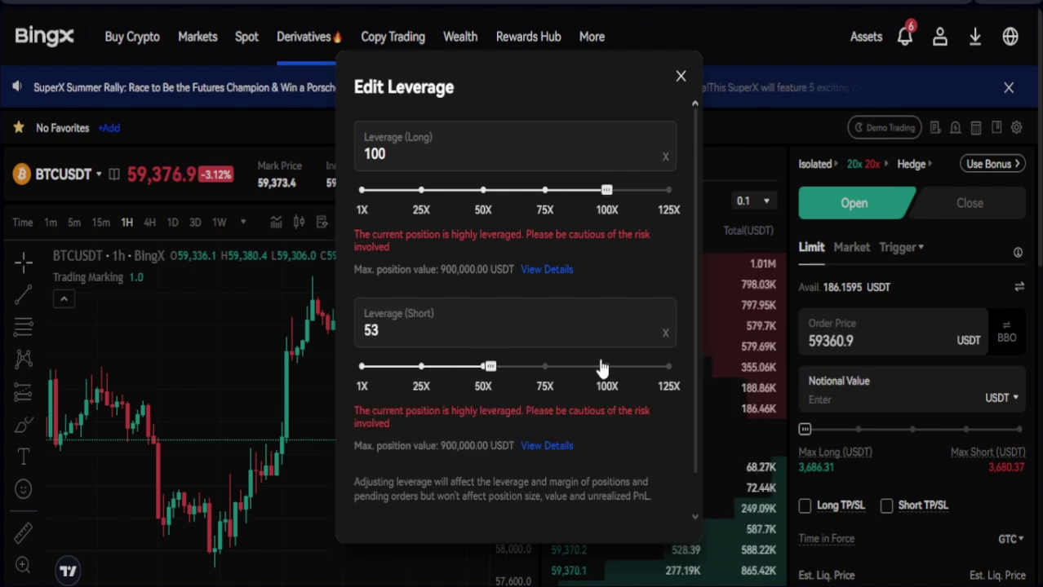
click(606, 367)
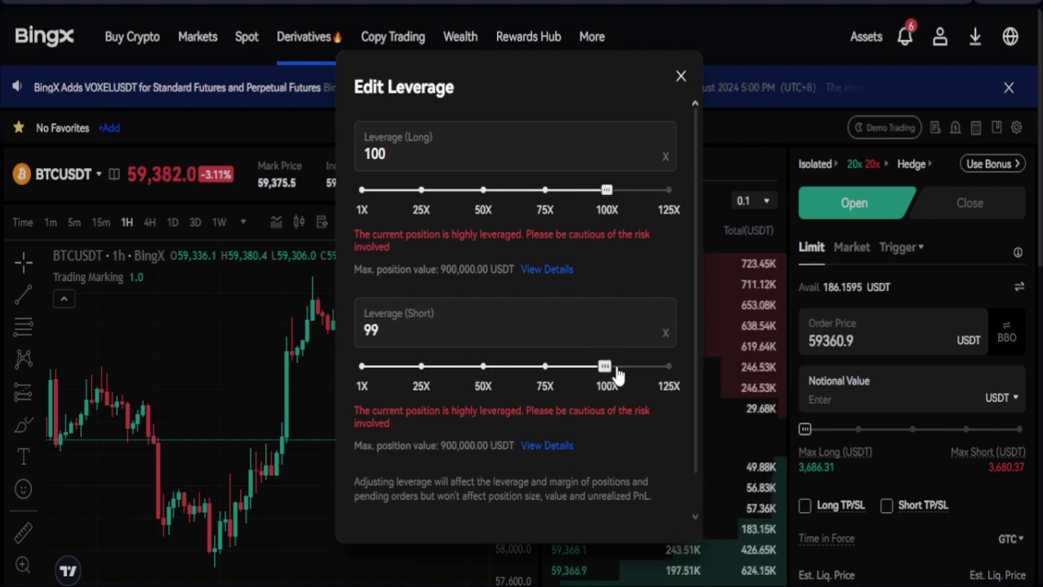
drag(603, 367, 602, 367)
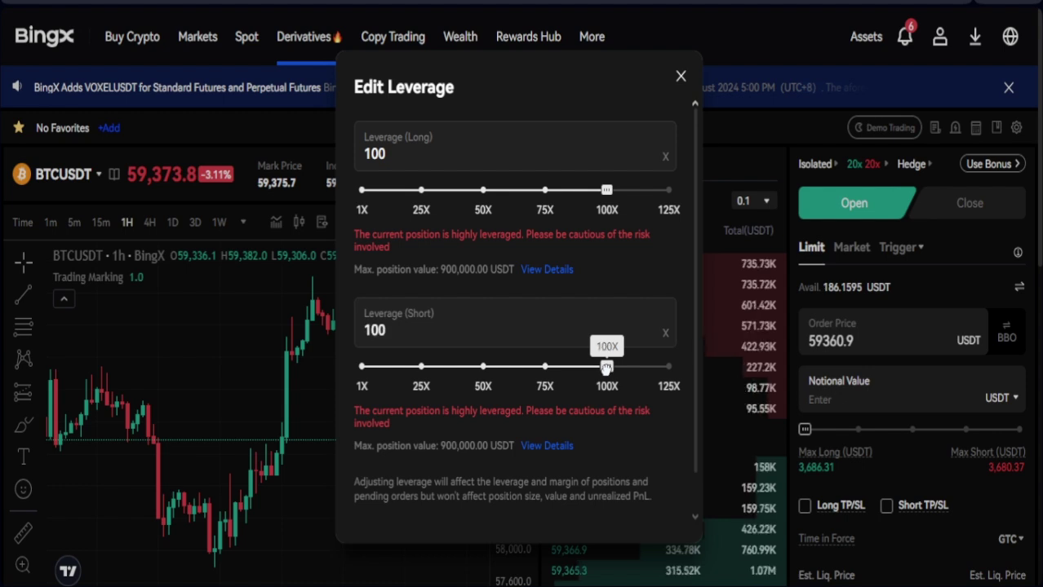
scroll(635, 457, down, 2)
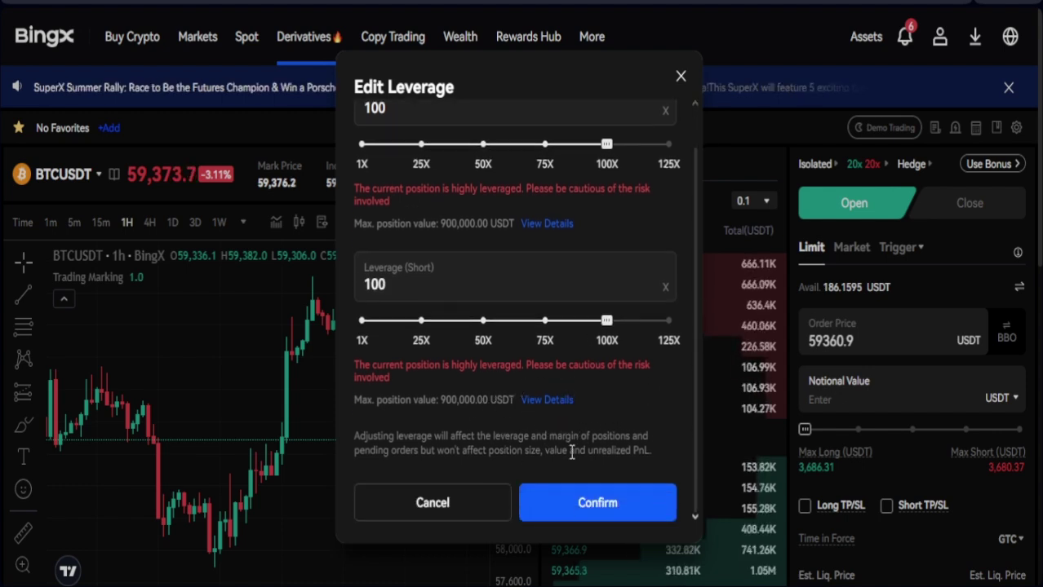
click(601, 500)
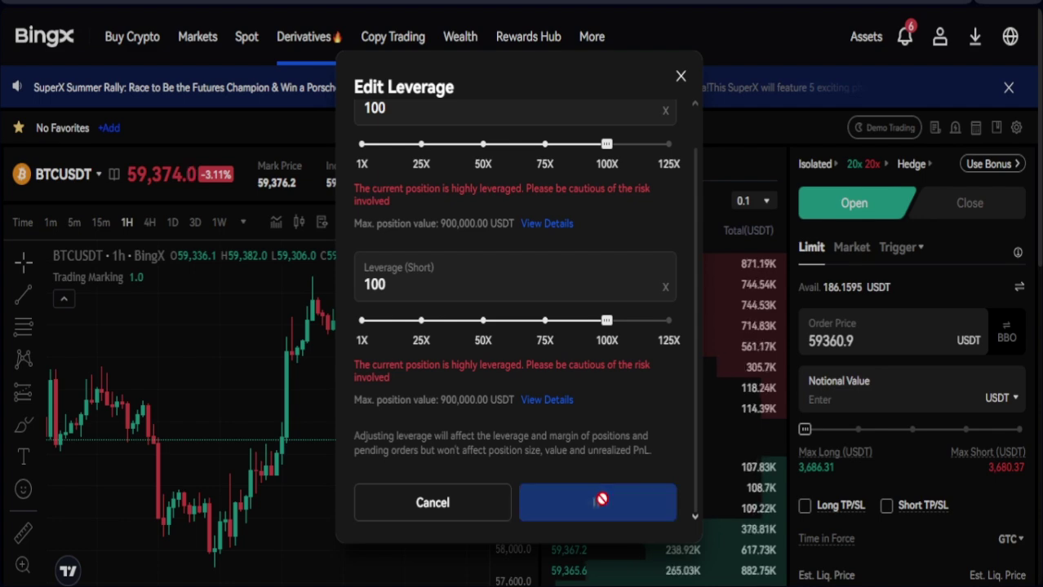
scroll(936, 490, down, 1)
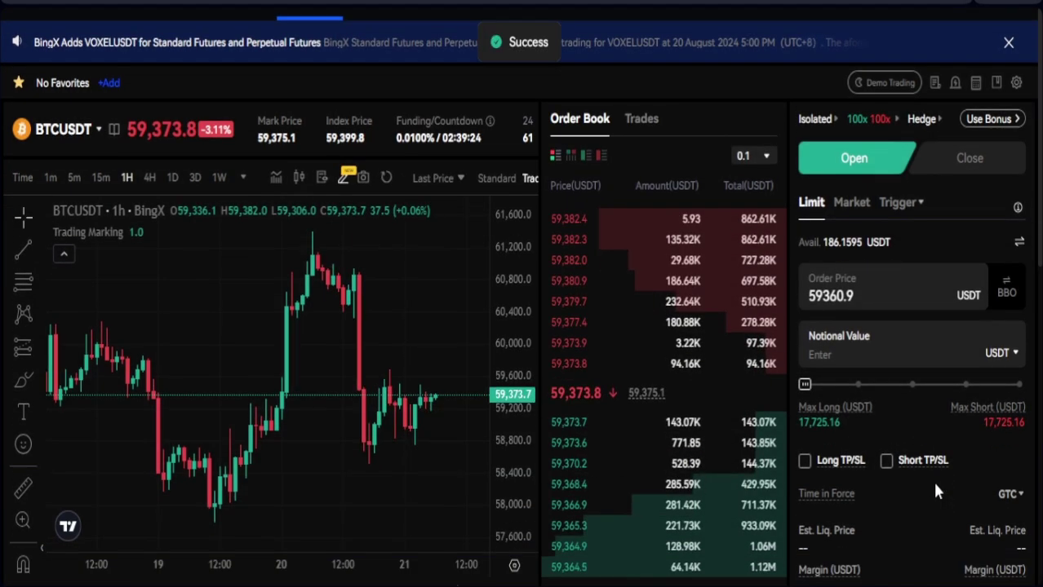
scroll(935, 489, down, 1)
scroll(196, 350, down, 3)
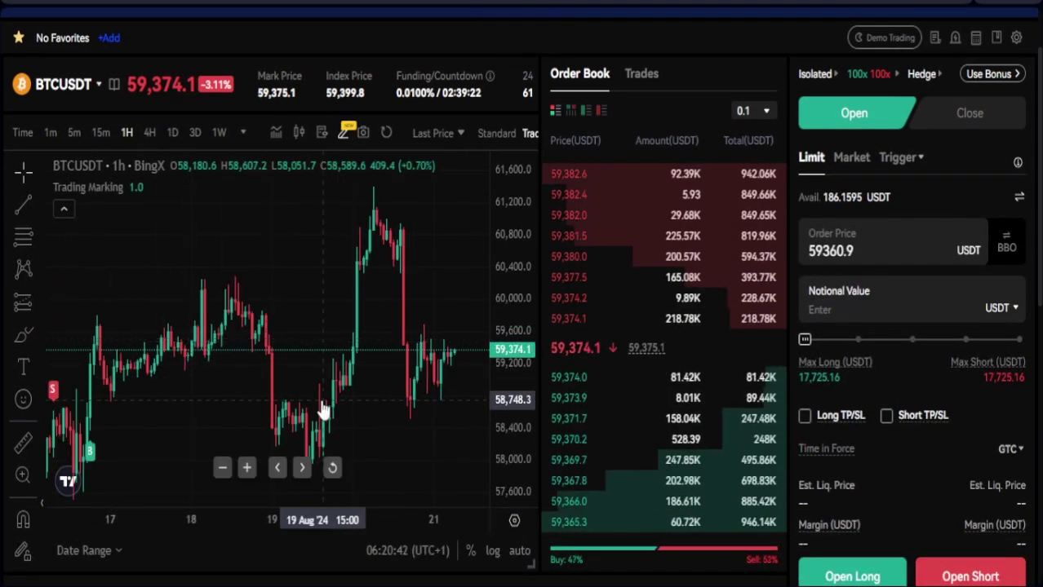
- Examine the recent price movement on the BTCUSDT 1-hour chart
scroll(322, 406, up, 3)
scroll(384, 286, up, 2)
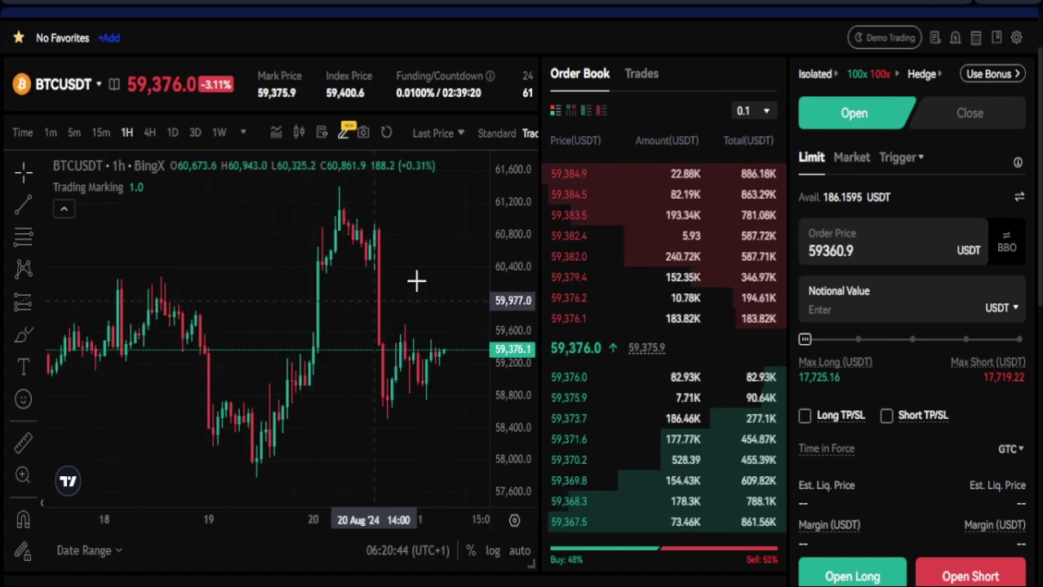
drag(416, 281, 361, 299)
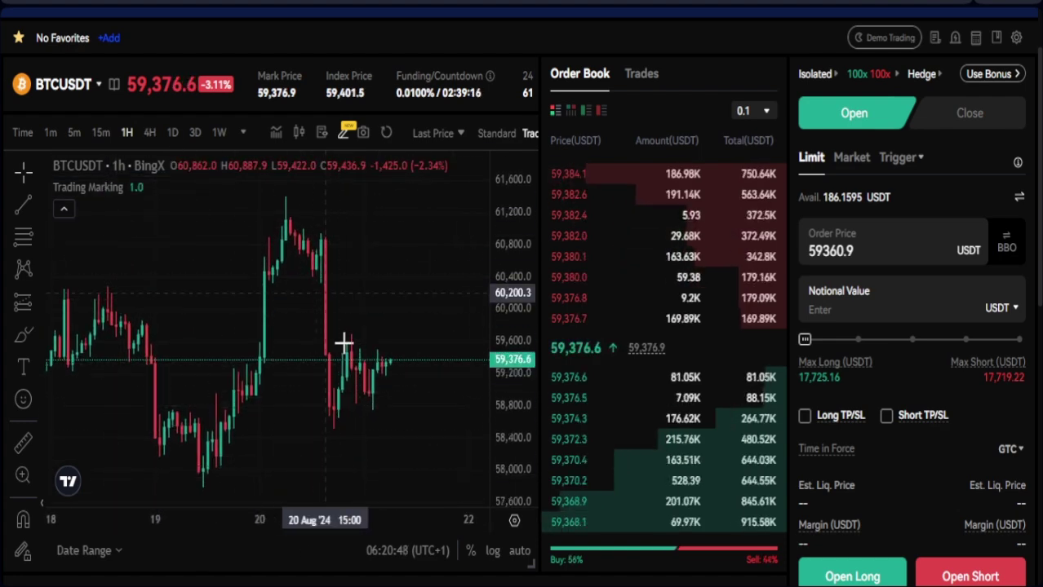
scroll(349, 401, down, 2)
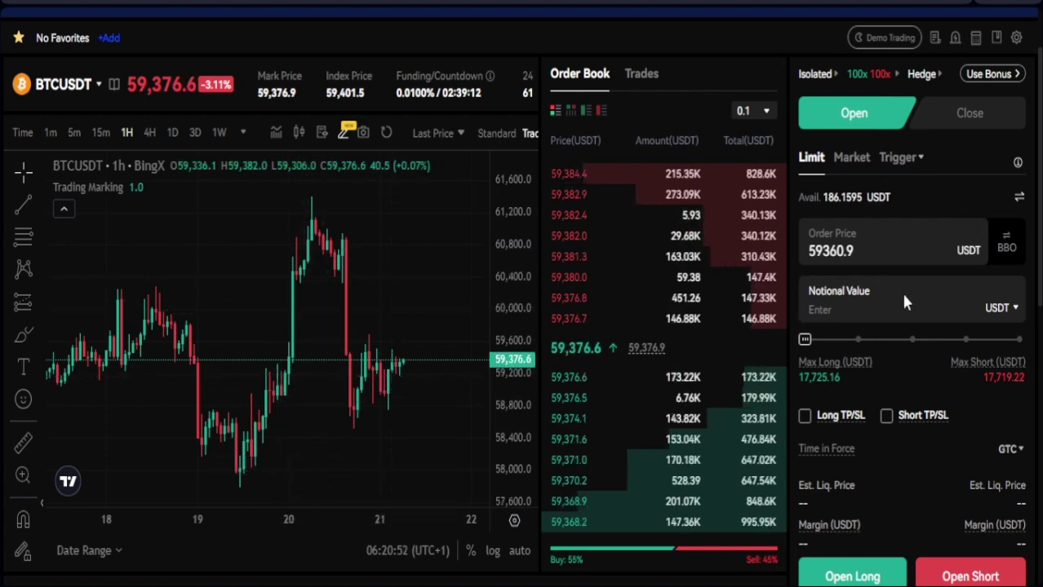
scroll(902, 198, up, 1)
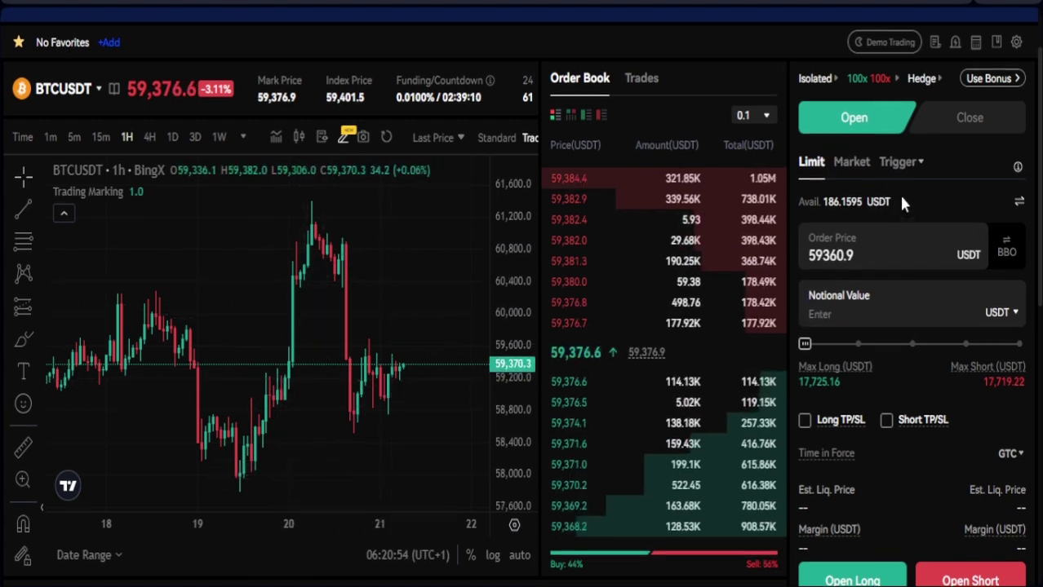
- Review the Limit, Market and Trigger order types for opening a position, keeping Limit selected
scroll(902, 202, up, 1)
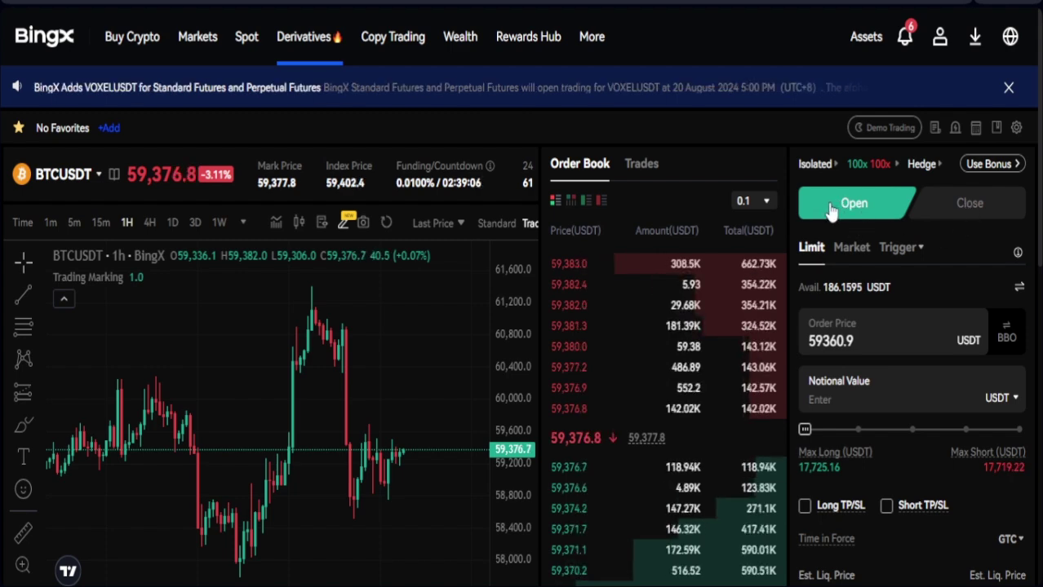
scroll(831, 210, down, 2)
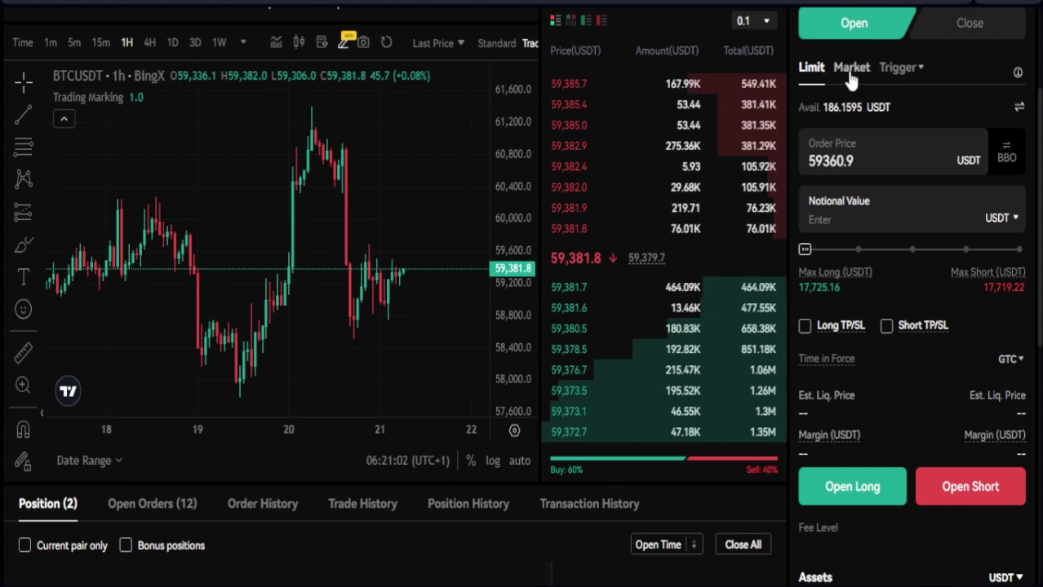
click(898, 68)
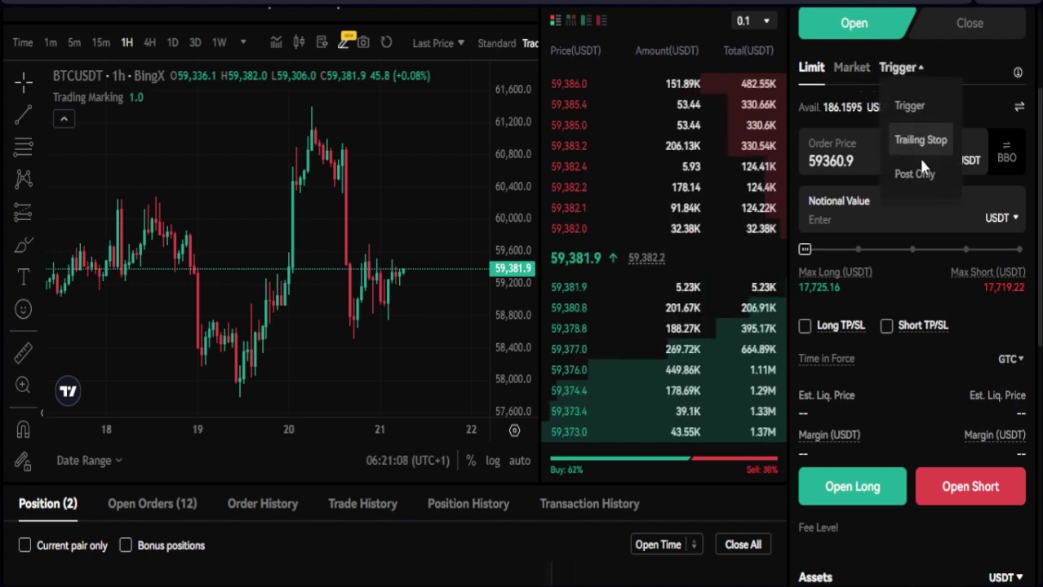
scroll(877, 310, up, 2)
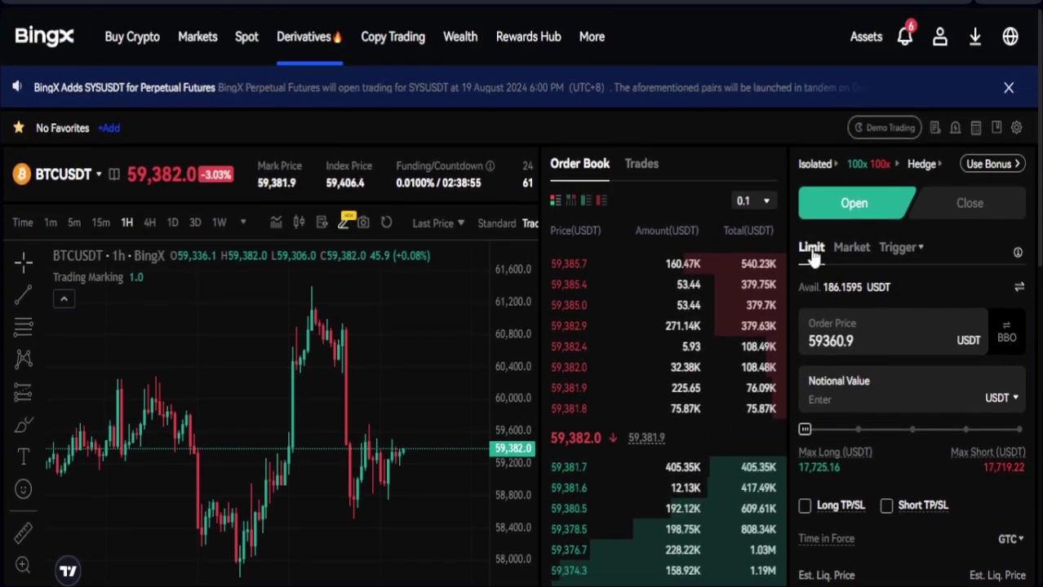
scroll(816, 265, down, 2)
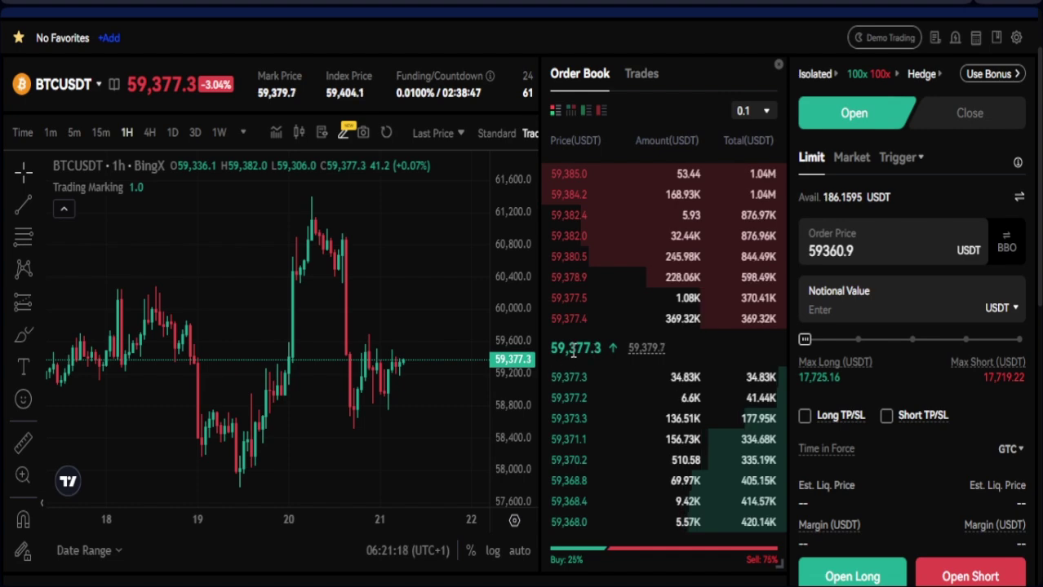
scroll(907, 356, down, 1)
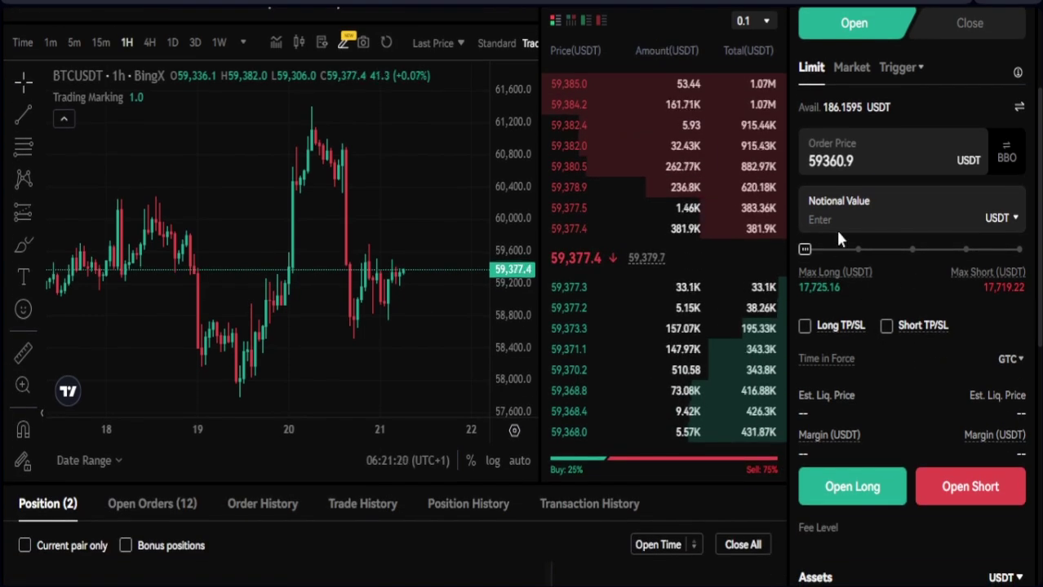
- Check the order mode settings, keep ordering by notional value in USDT, and set the limit order's notional value to 200 USDT
click(1016, 218)
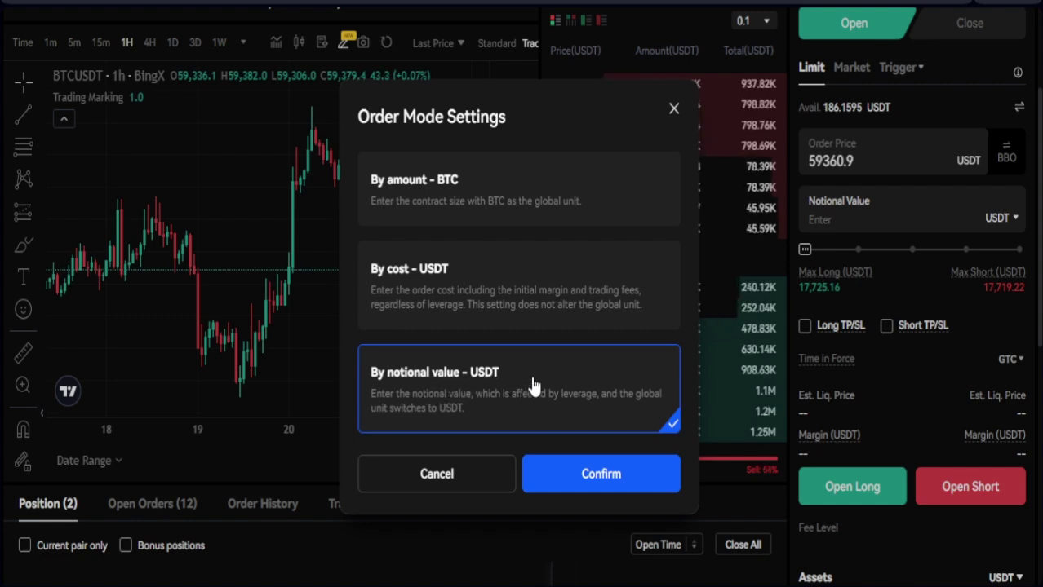
click(673, 109)
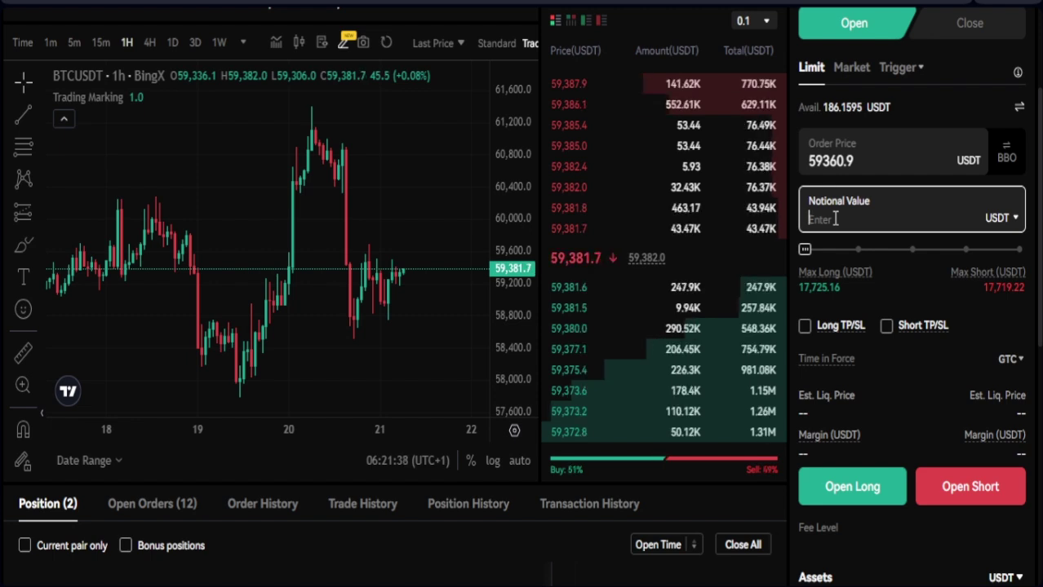
text(200)
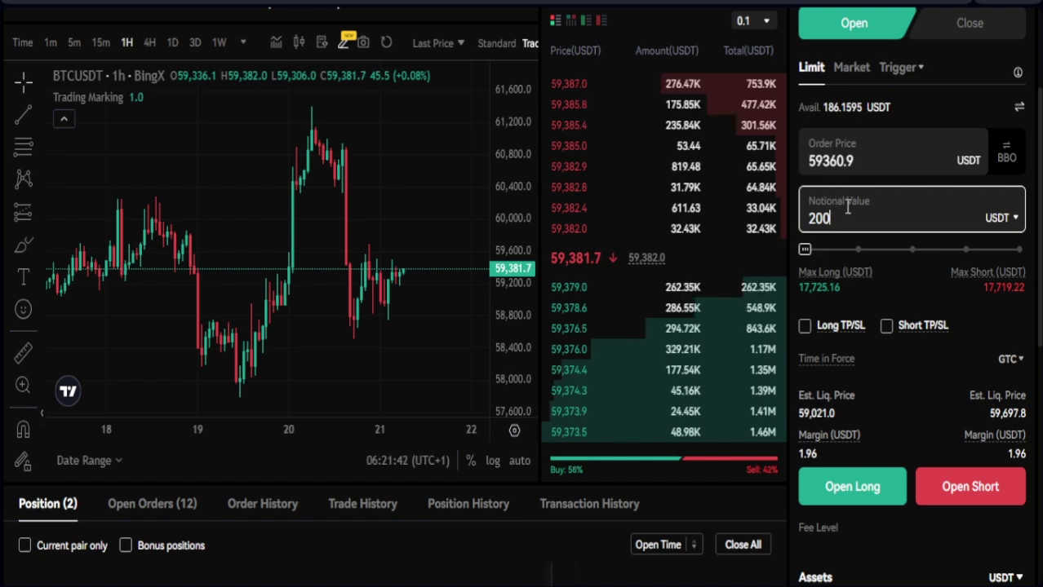
scroll(895, 216, up, 2)
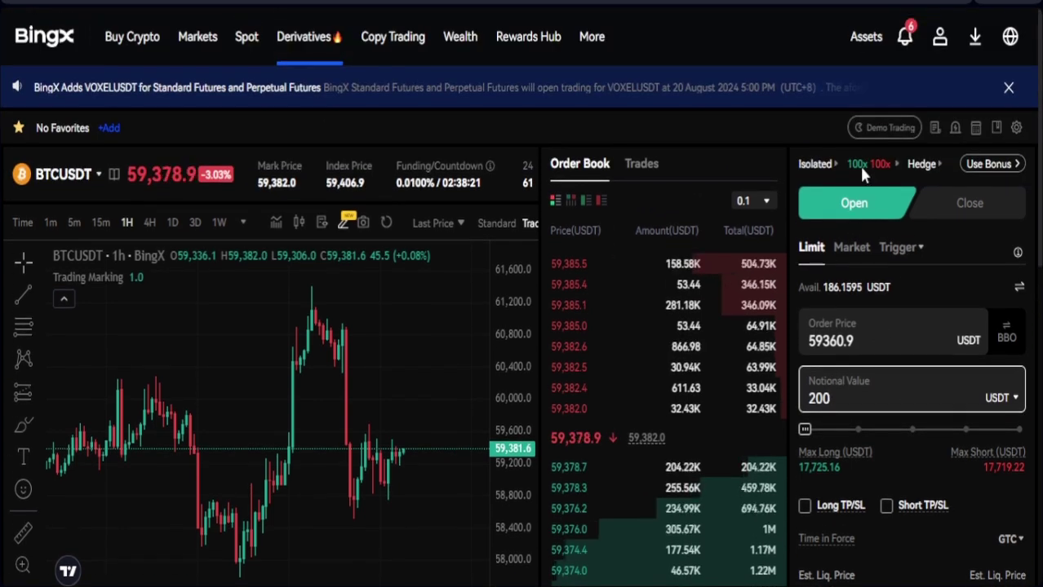
scroll(881, 196, down, 2)
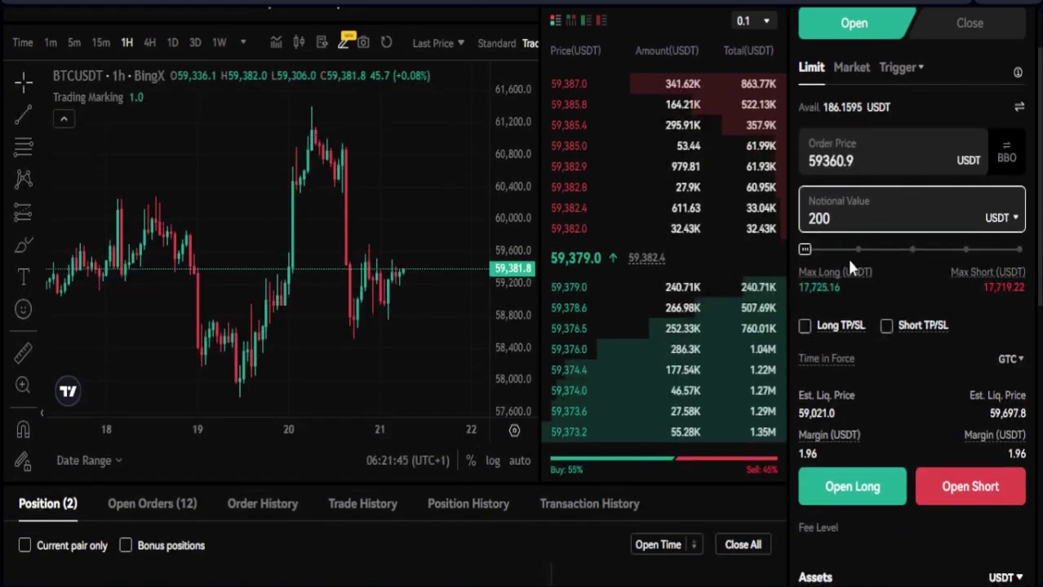
- Preview the take-profit and stop-loss fields for long and short orders, accepting the risk description, and leave both TP/SL options off
scroll(863, 286, down, 1)
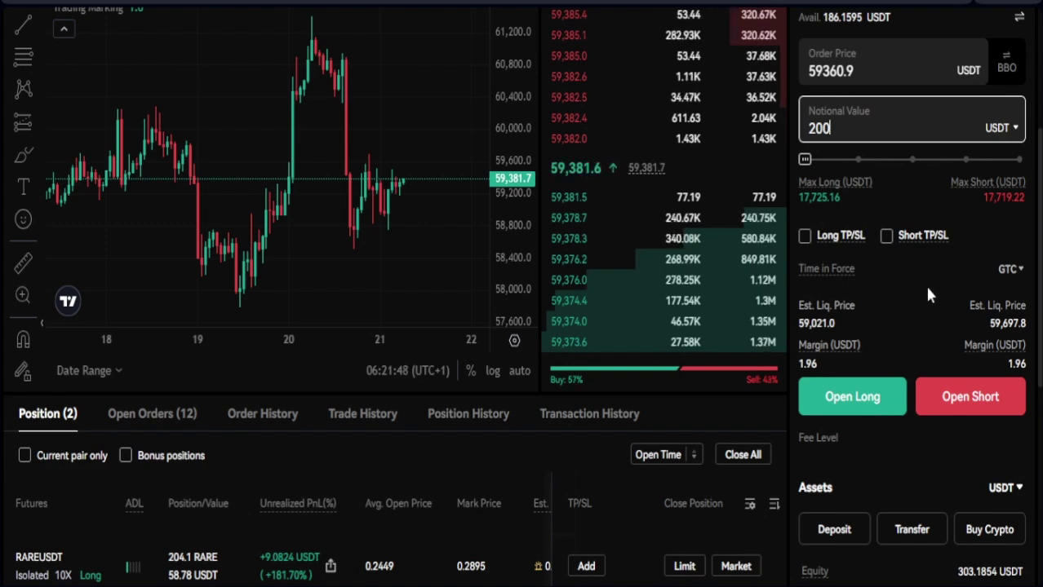
click(804, 238)
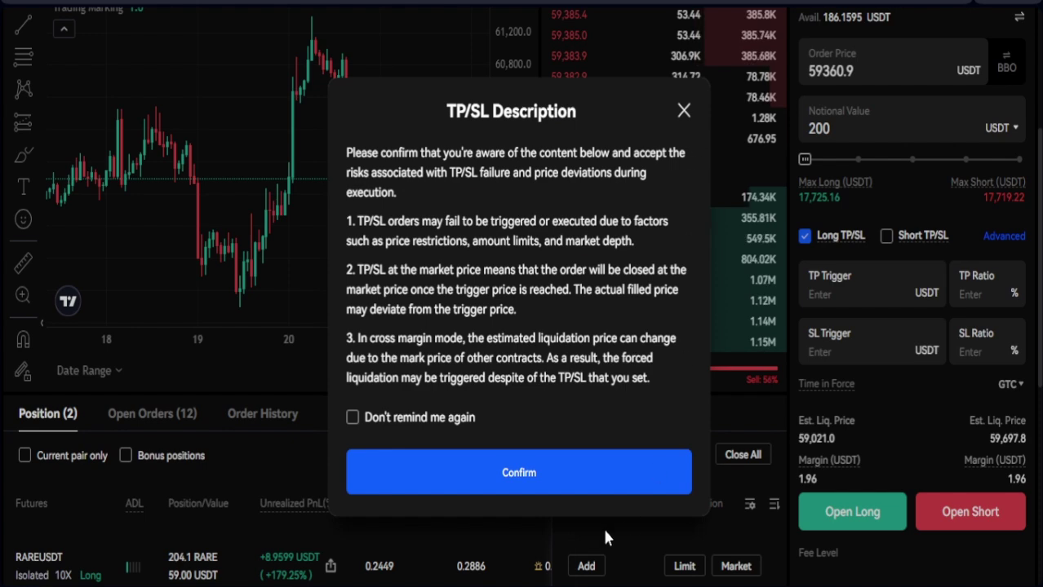
click(576, 480)
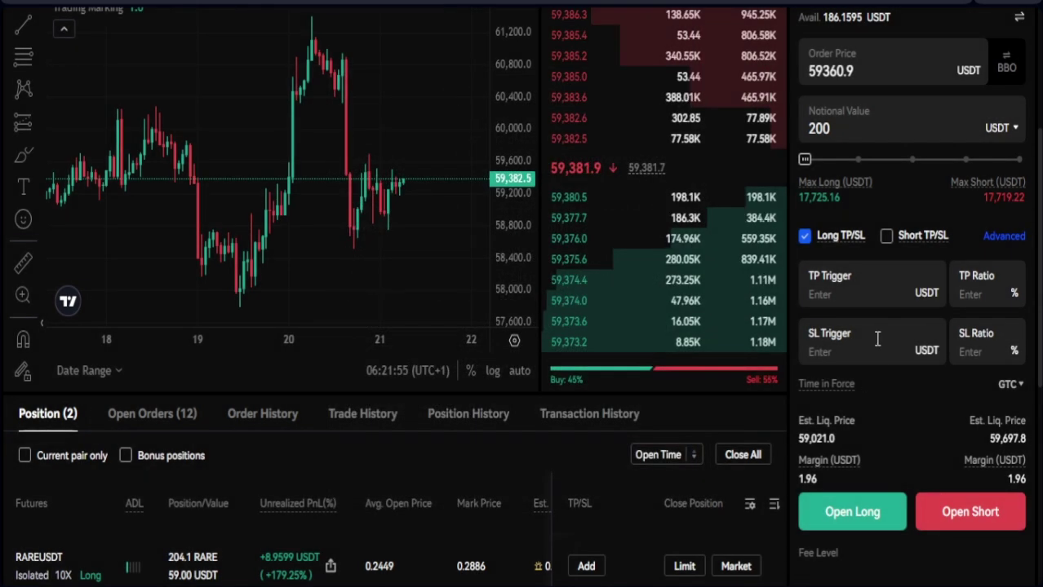
click(887, 236)
click(624, 471)
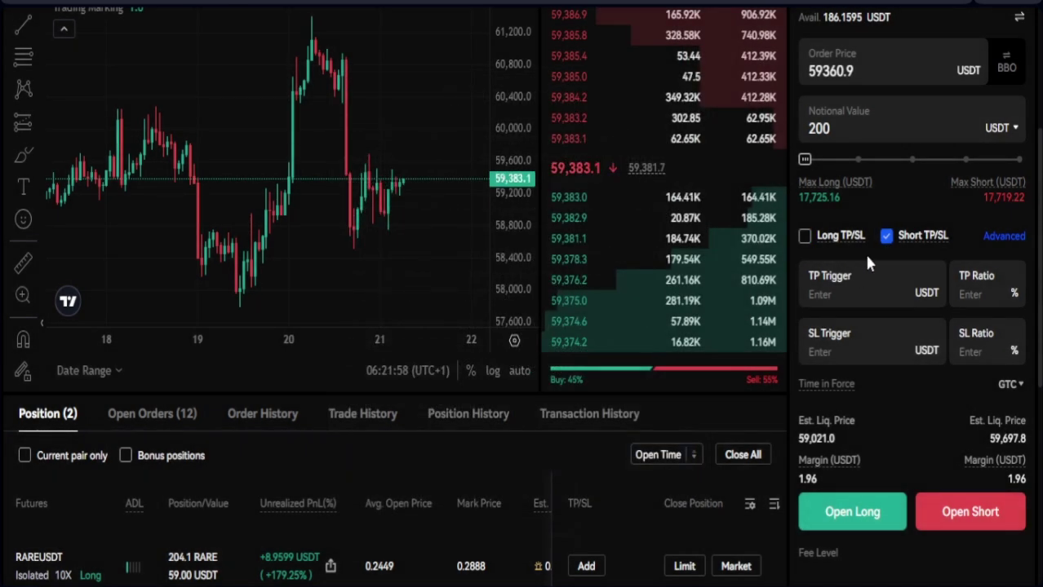
click(887, 236)
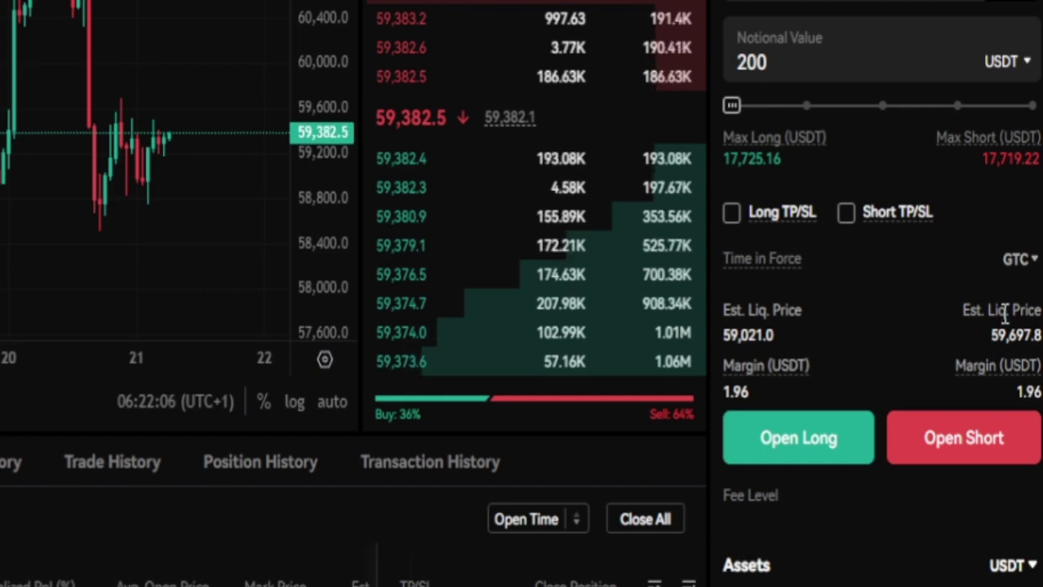
- Compare the order price with the estimated liquidation prices and required margin for the 200 USDT order in Isolated mode
scroll(882, 327, up, 3)
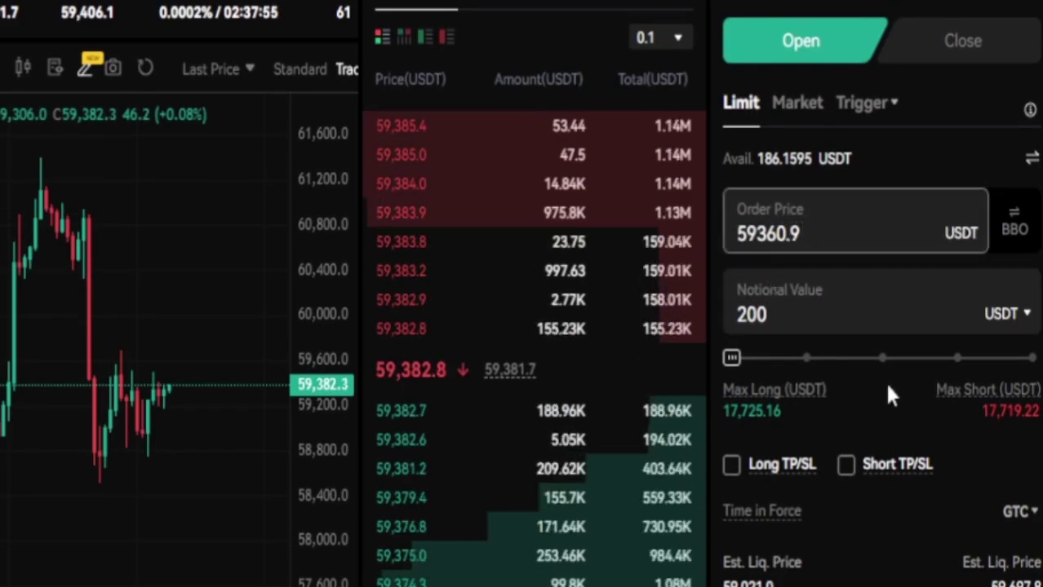
scroll(887, 390, down, 2)
scroll(895, 480, down, 3)
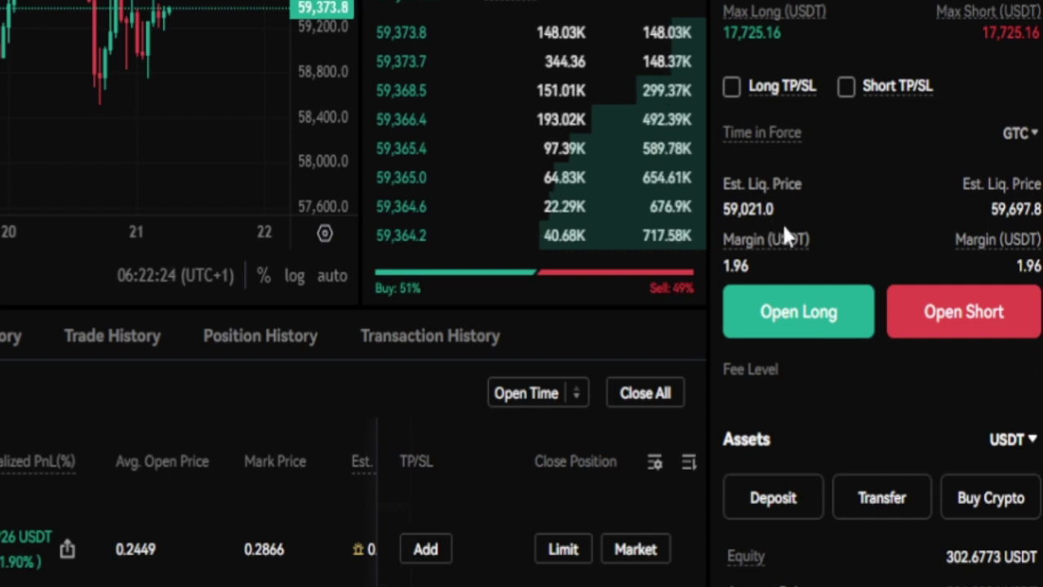
scroll(781, 222, up, 2)
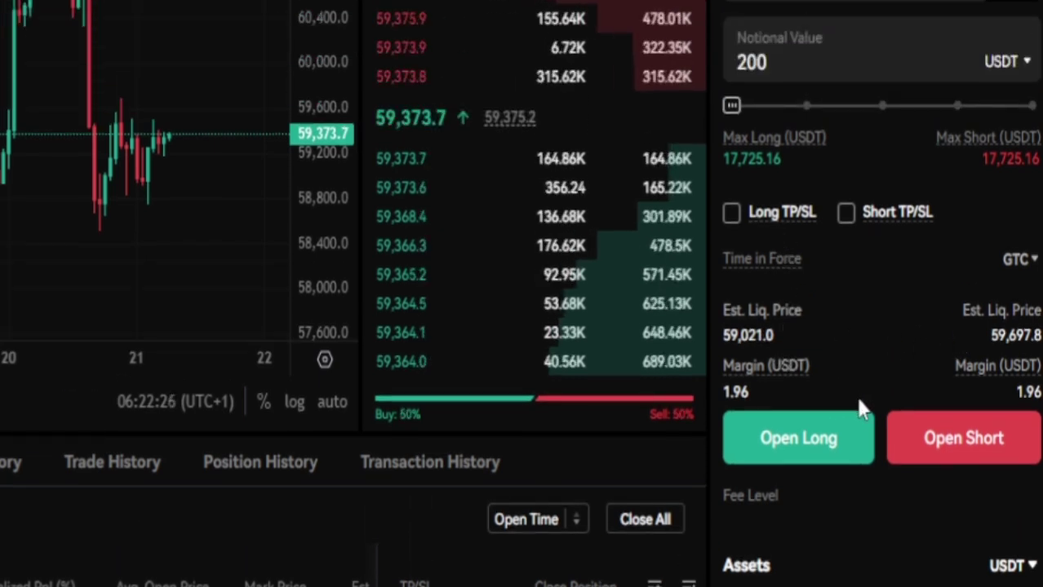
mouse_move(767, 388)
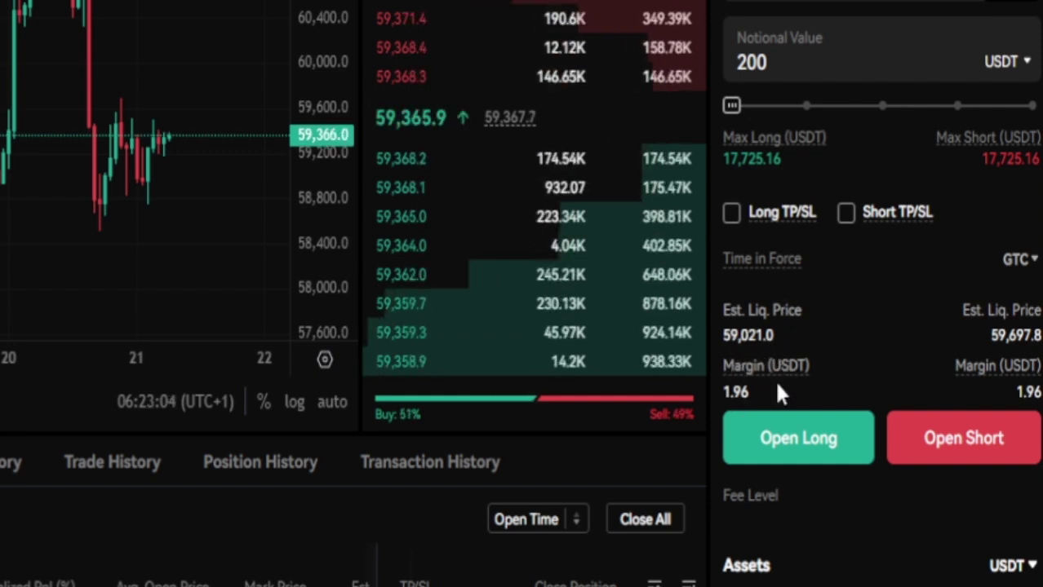
- Switch the BTCUSDT margin mode to Cross and confirm it
scroll(767, 386, up, 3)
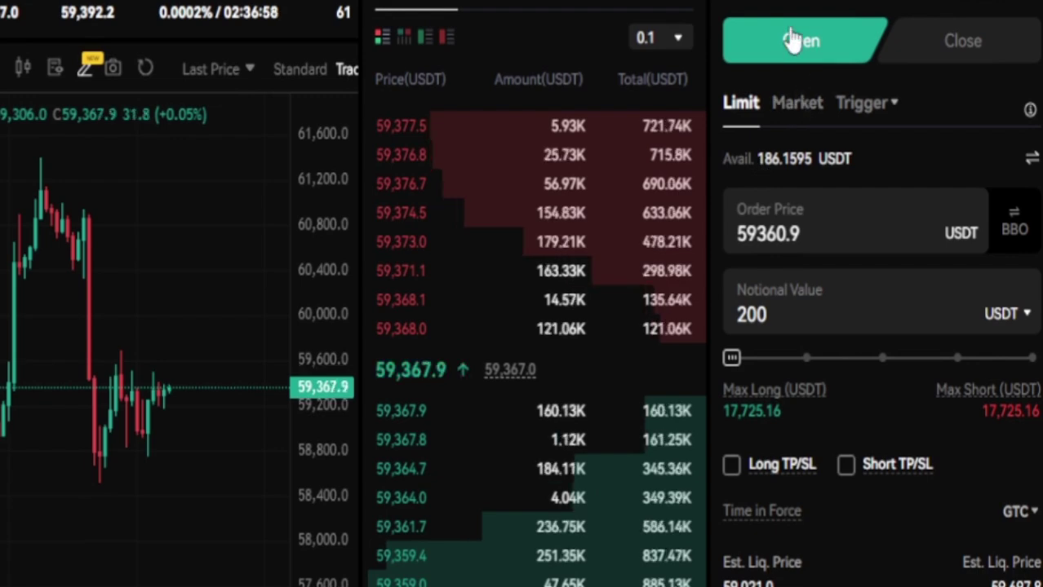
click(740, 8)
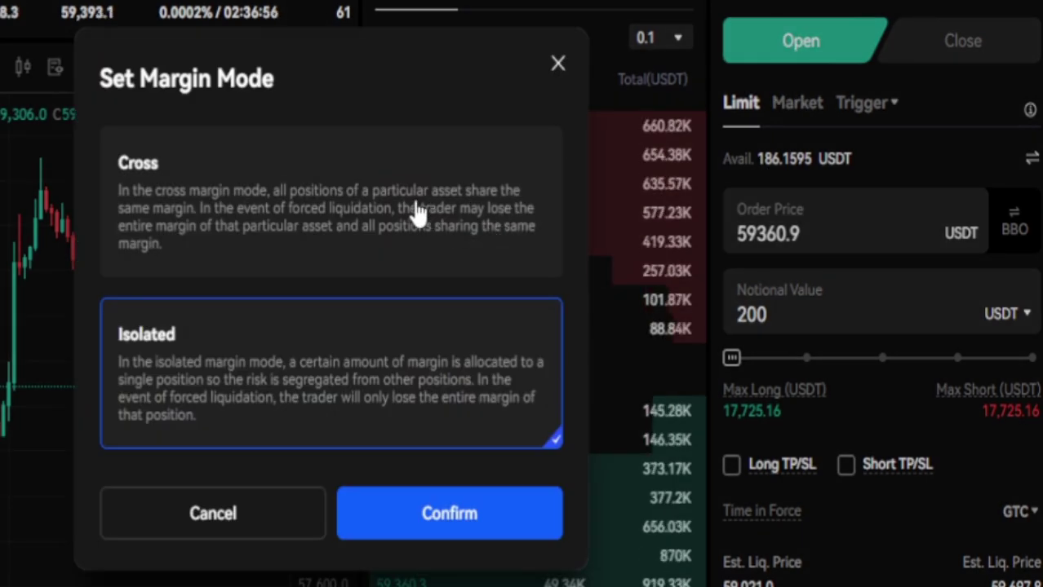
click(412, 212)
click(432, 516)
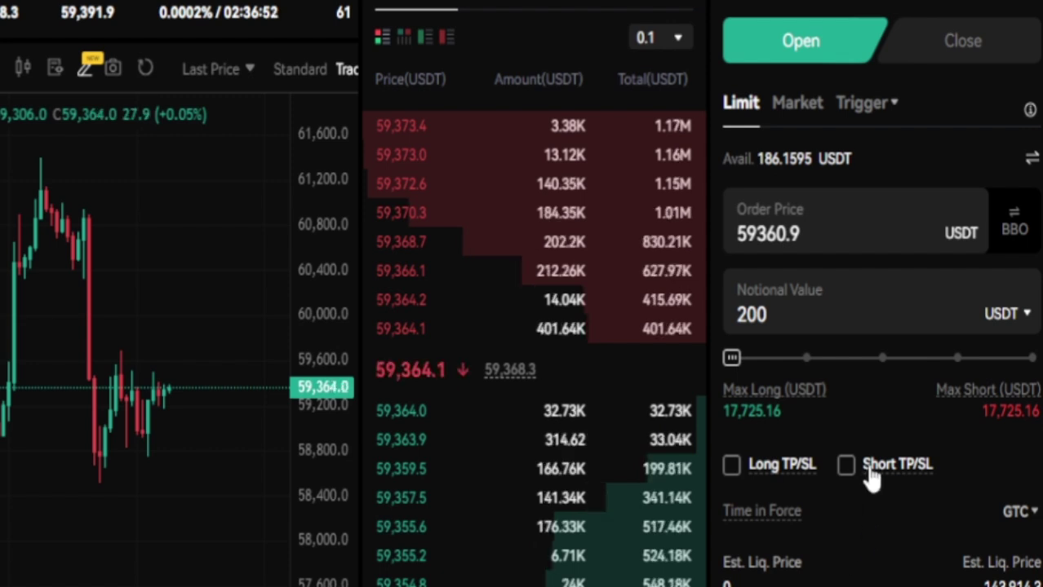
mouse_move(871, 477)
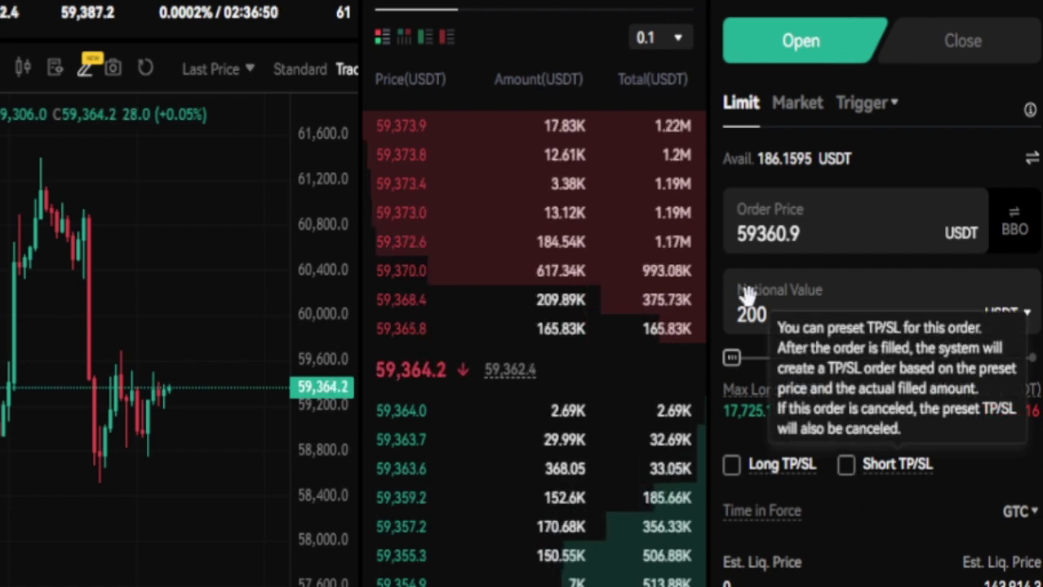
- Examine the long and short estimated liquidation prices, the margin and the available USDT balance under Cross margin
scroll(892, 441, down, 3)
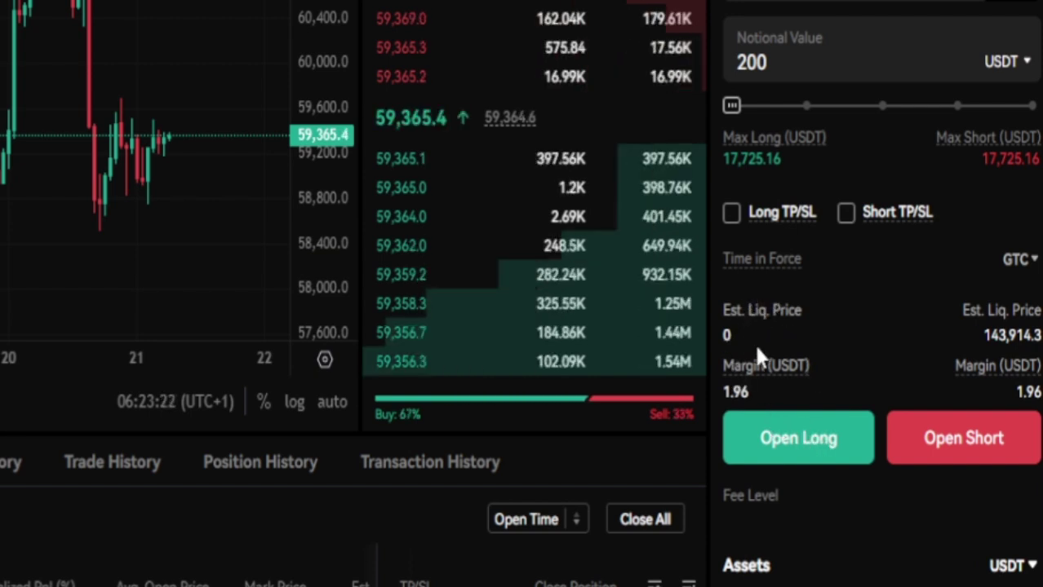
scroll(754, 343, up, 2)
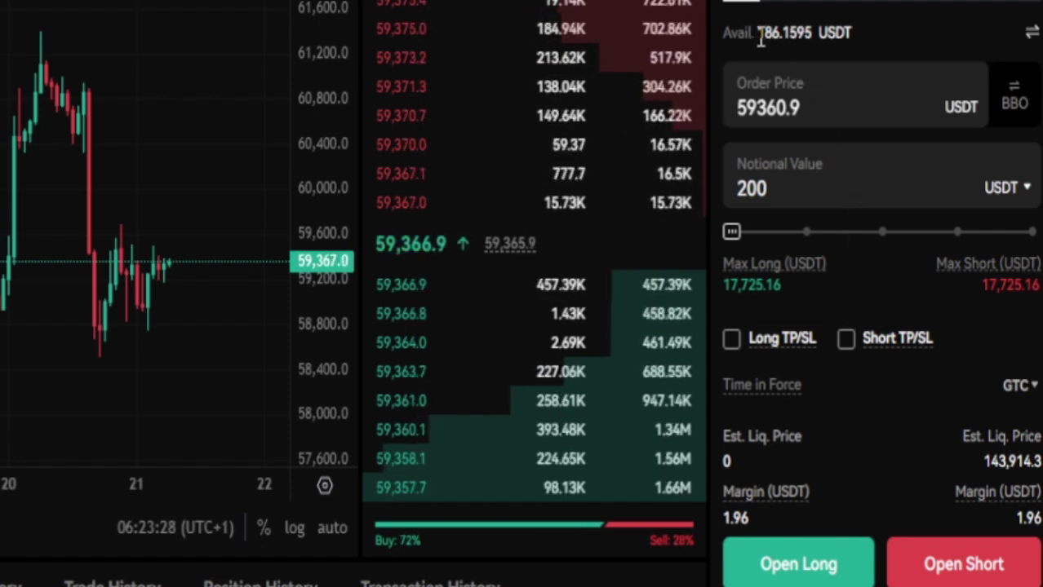
drag(759, 33, 796, 32)
click(796, 33)
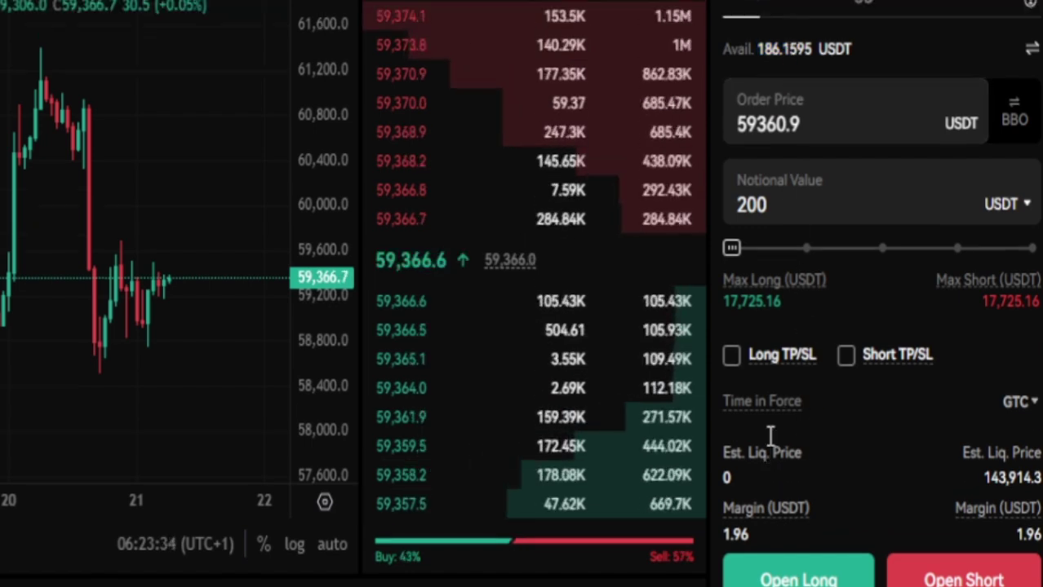
scroll(794, 234, up, 3)
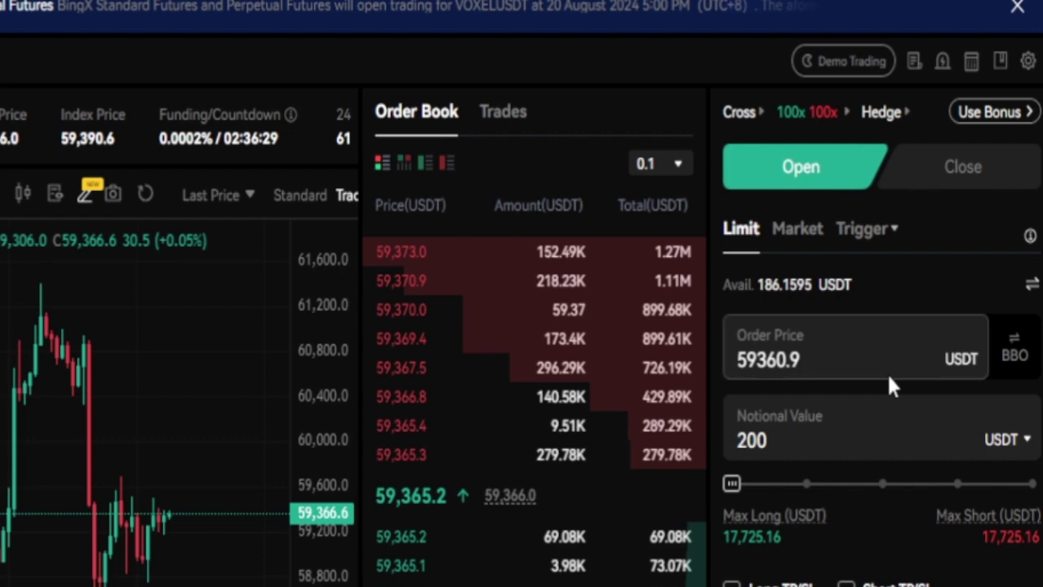
scroll(885, 375, down, 3)
scroll(844, 391, down, 2)
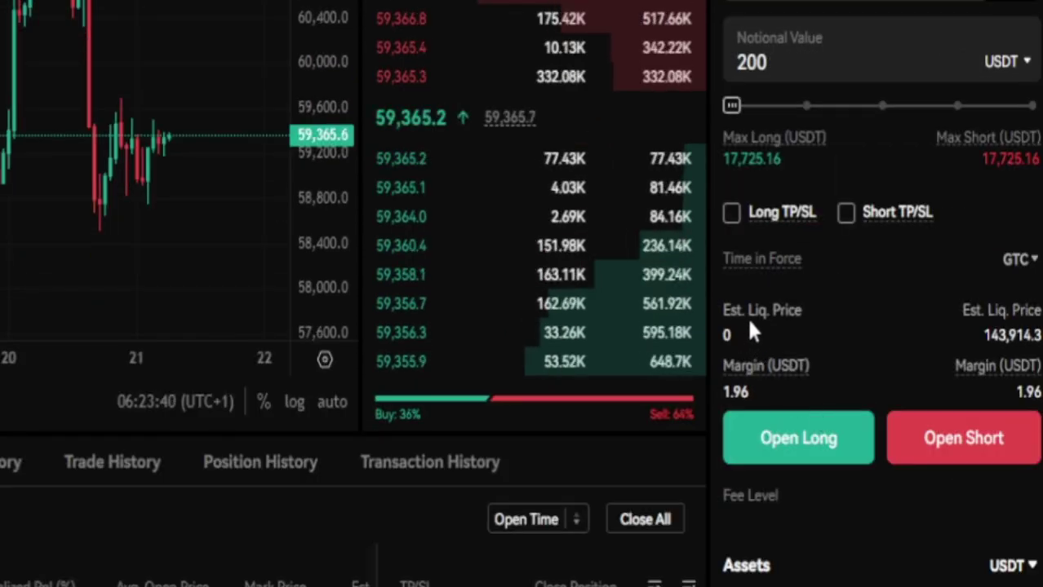
scroll(774, 346, up, 1)
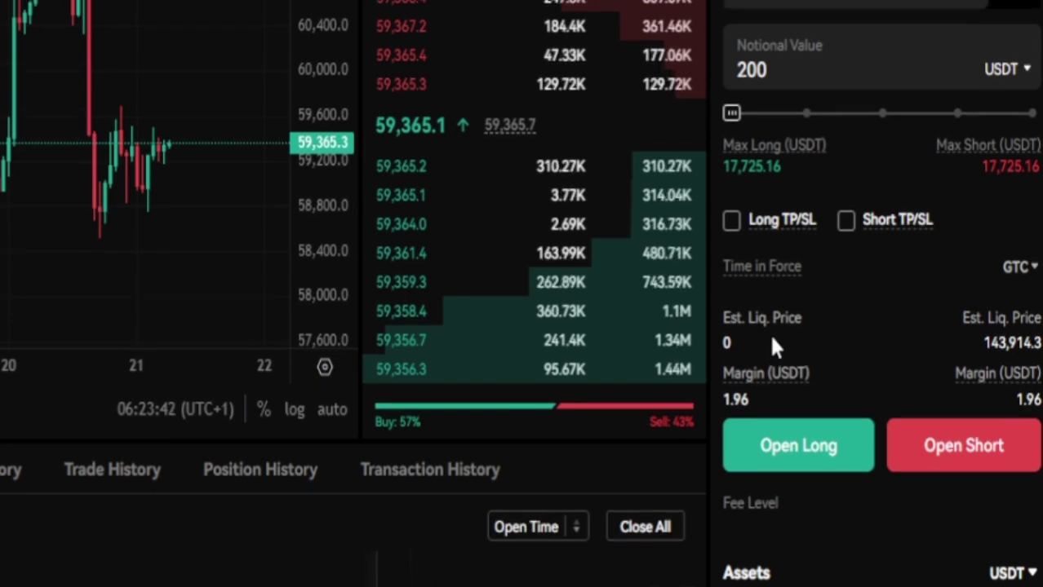
scroll(771, 338, up, 2)
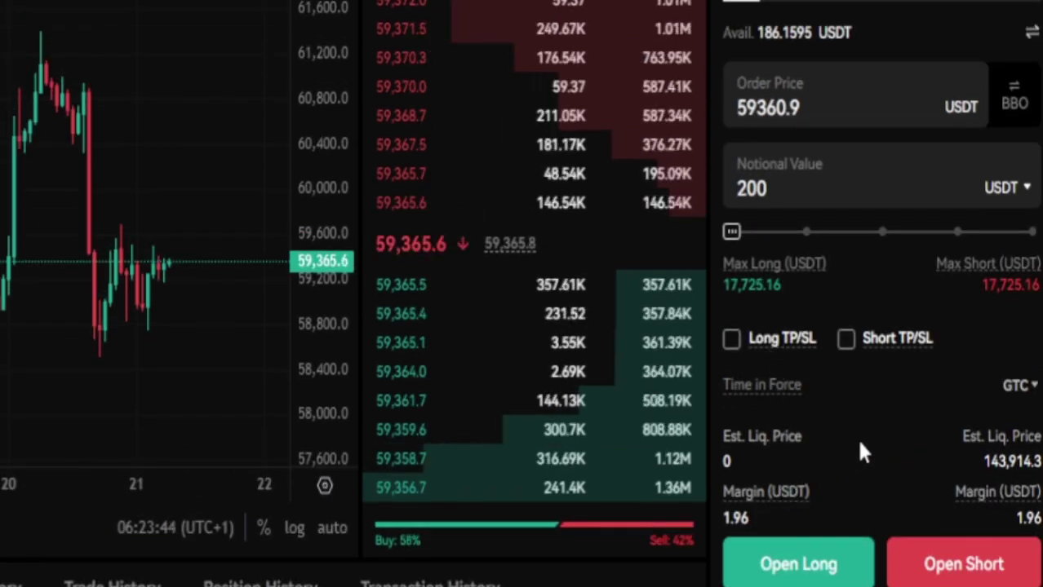
- Compare the available USDT balance with the margin and the short-side estimated liquidation price for the 200 USDT Cross-margin order
scroll(865, 451, down, 2)
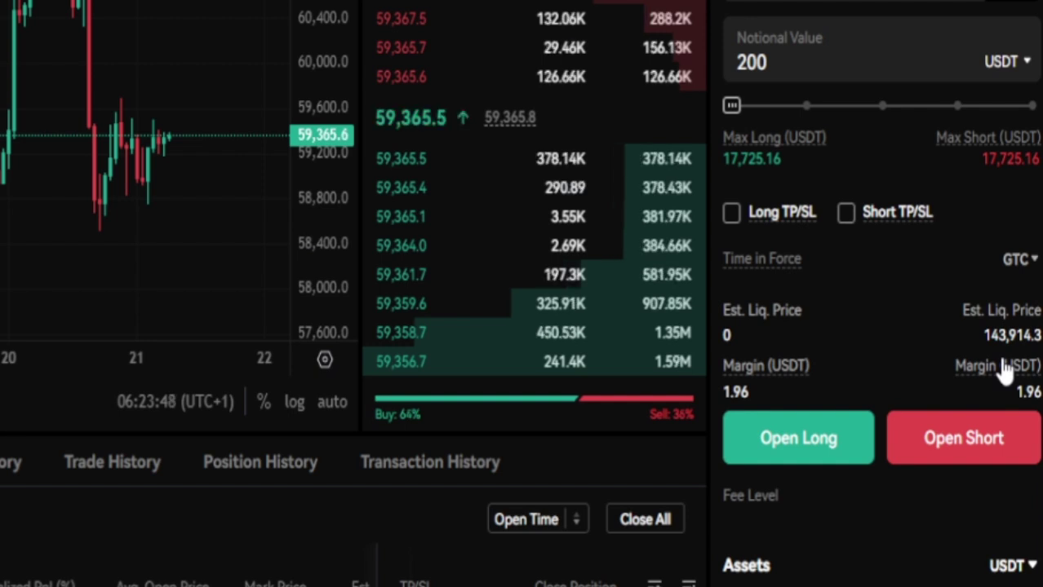
mouse_move(1006, 371)
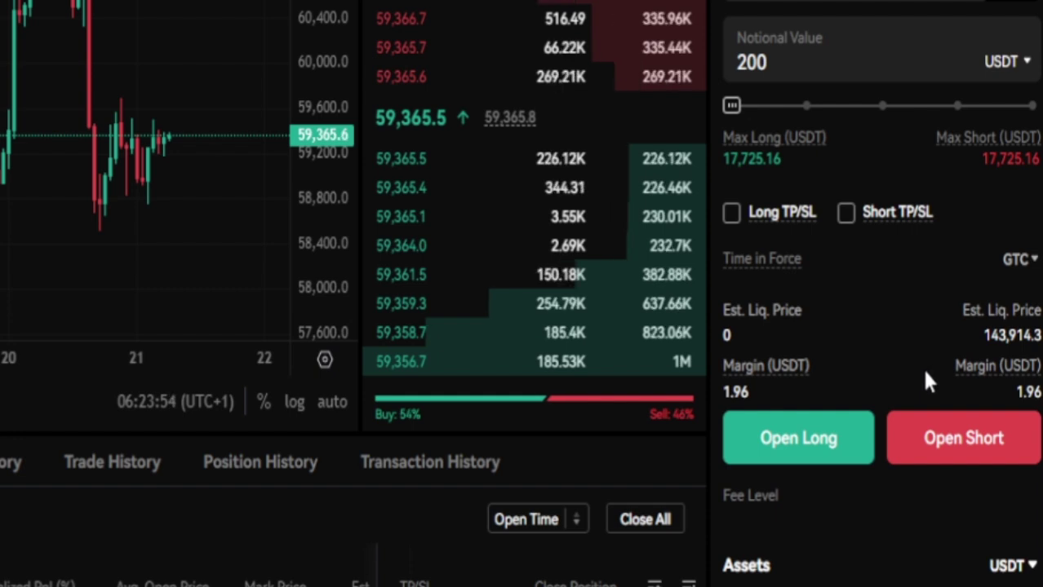
scroll(917, 378, up, 3)
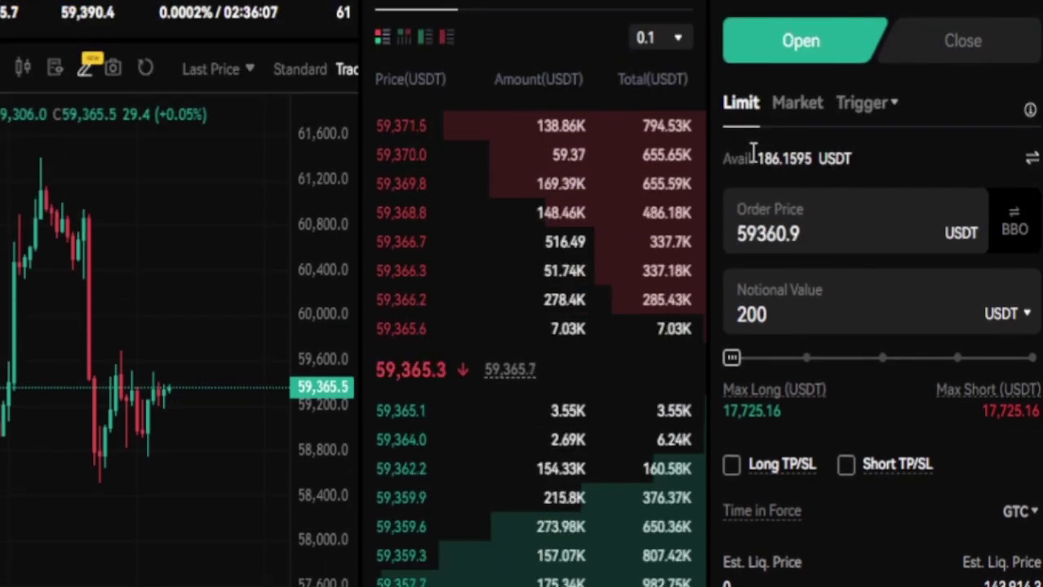
scroll(802, 257, down, 2)
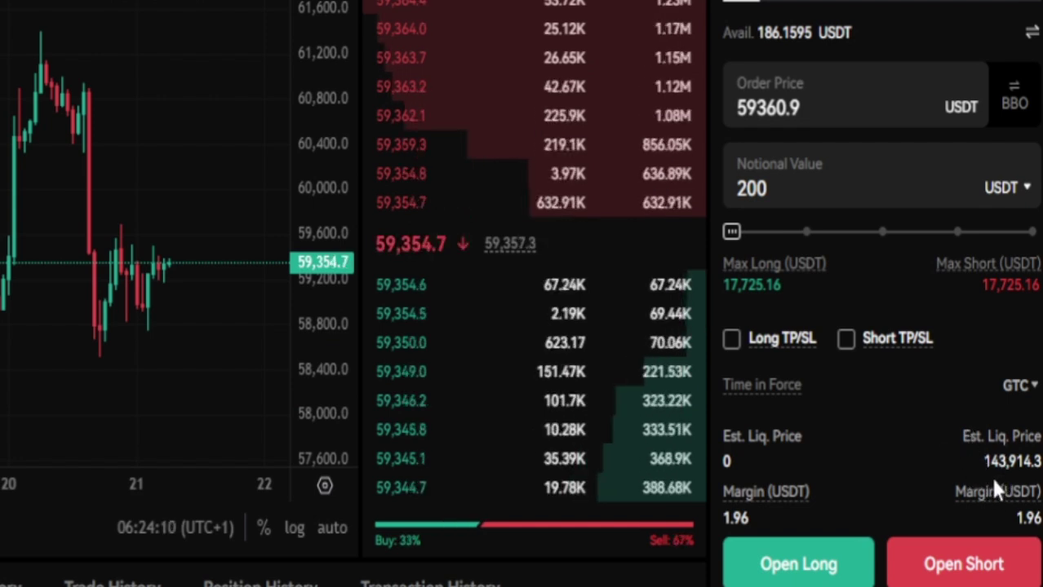
mouse_move(989, 493)
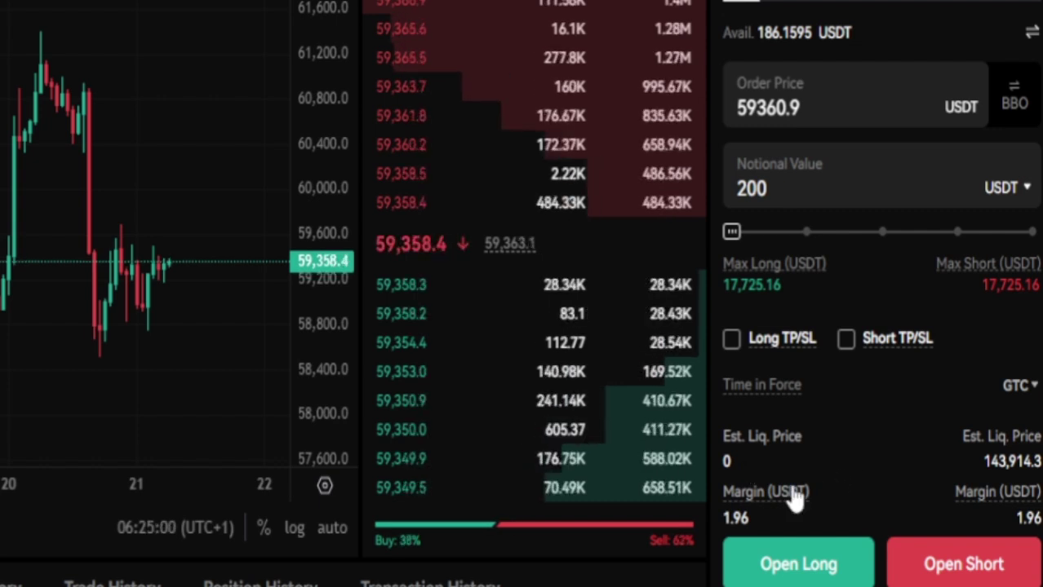
- Switch the BTCUSDT margin mode to Isolated, confirm it, and check the updated estimated liquidation prices
scroll(882, 478, up, 3)
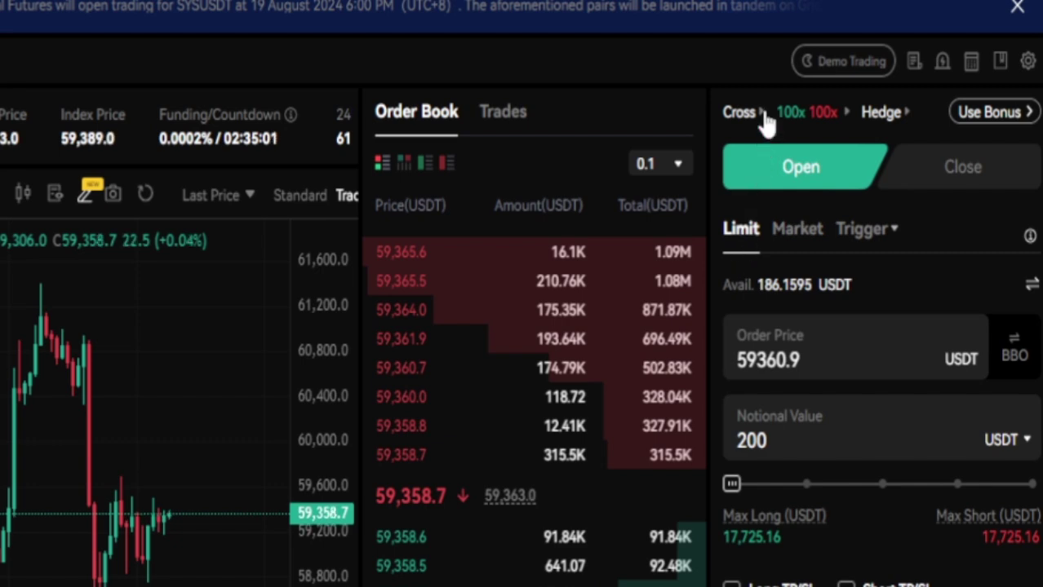
click(762, 111)
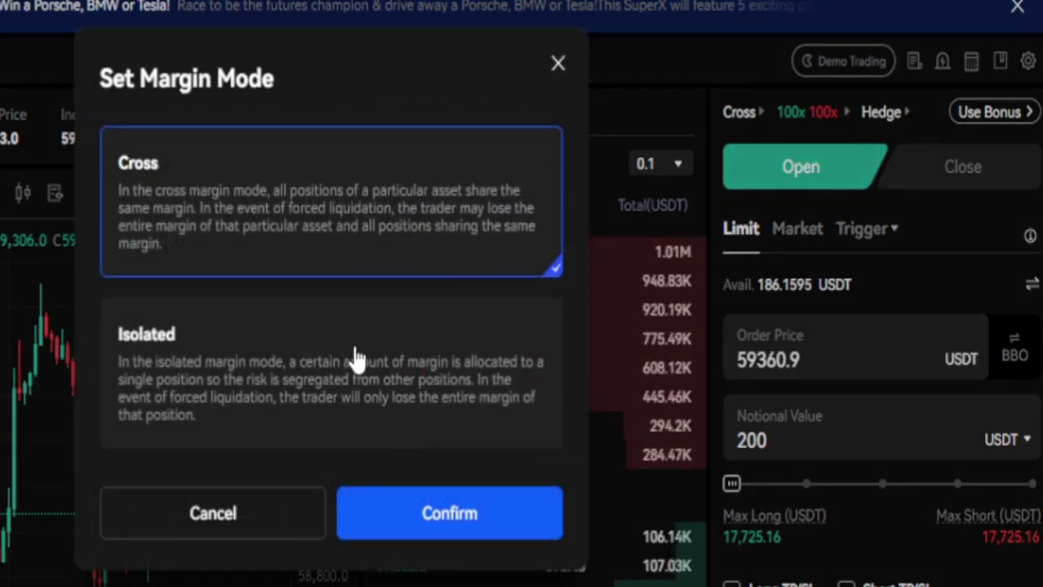
click(355, 359)
click(458, 523)
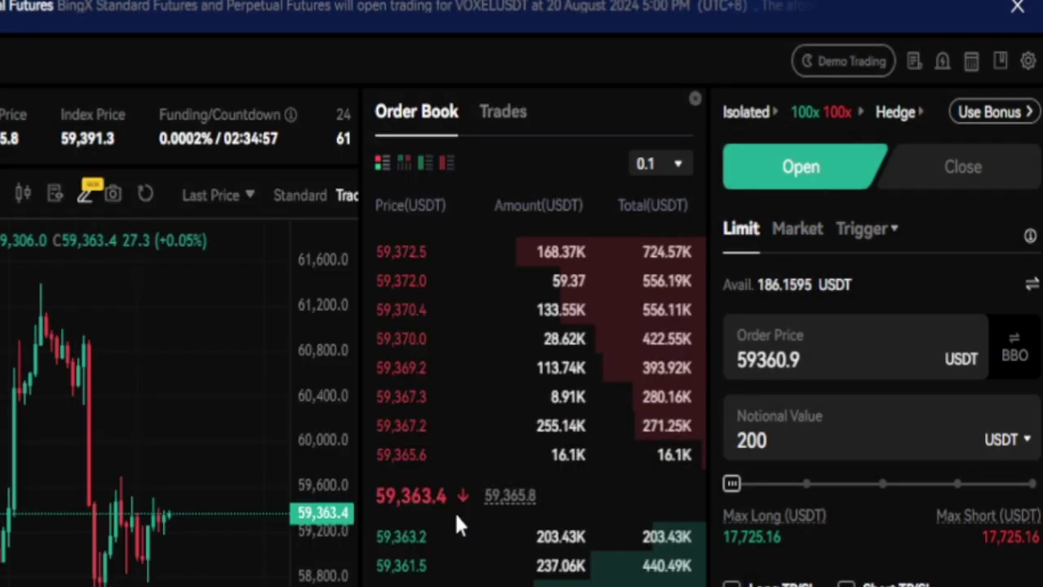
scroll(907, 524, down, 3)
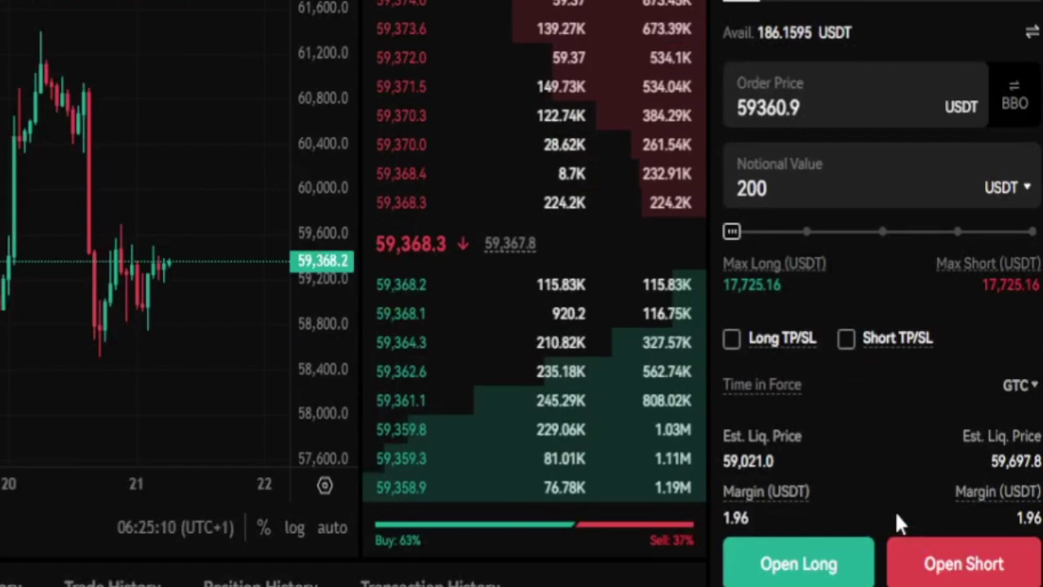
- Enable TP/SL for the long order, accept the risk description, and set the take-profit trigger to 61000 USDT
click(731, 341)
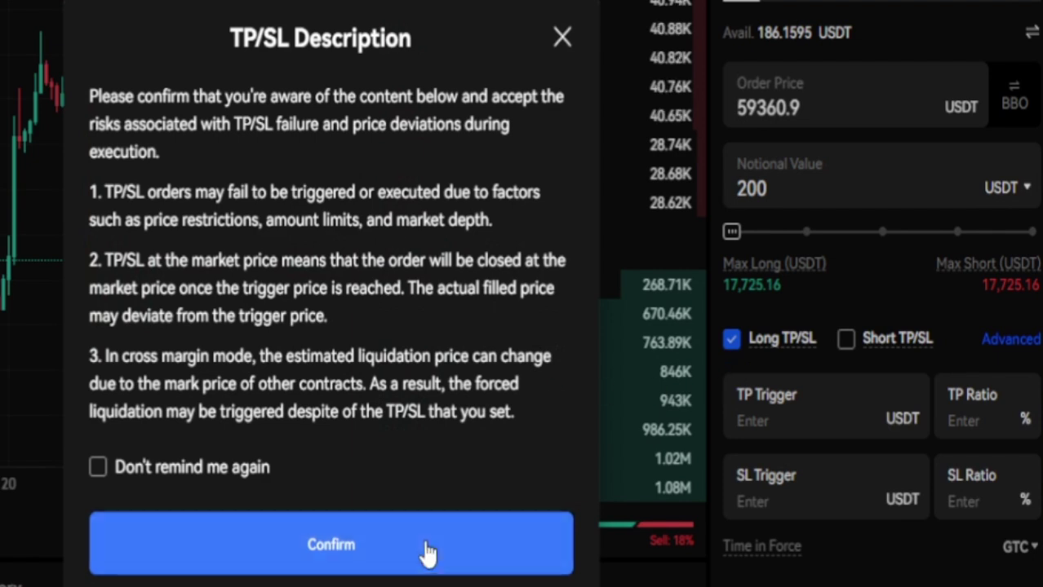
click(421, 550)
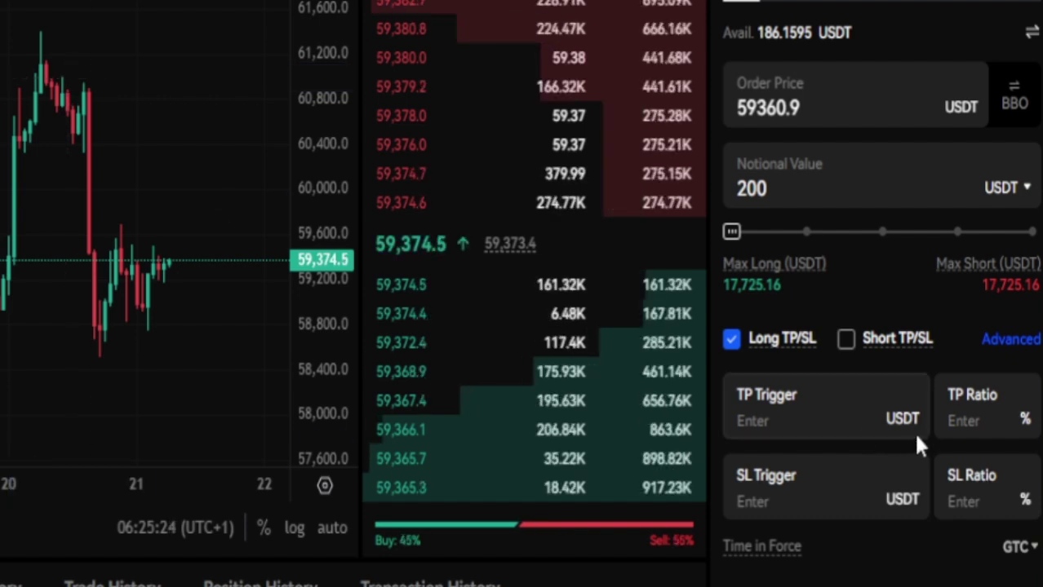
click(763, 421)
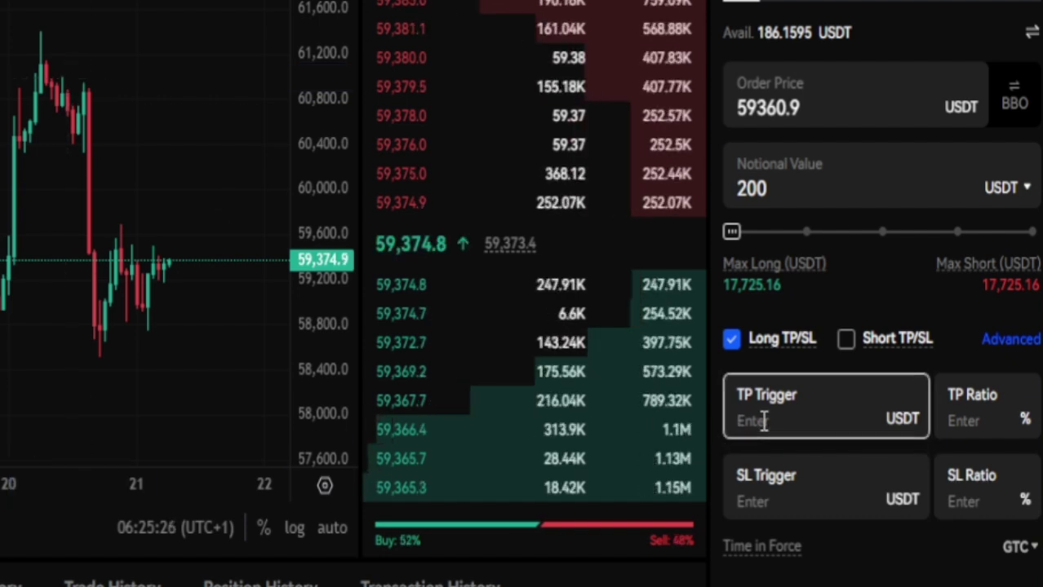
text(6)
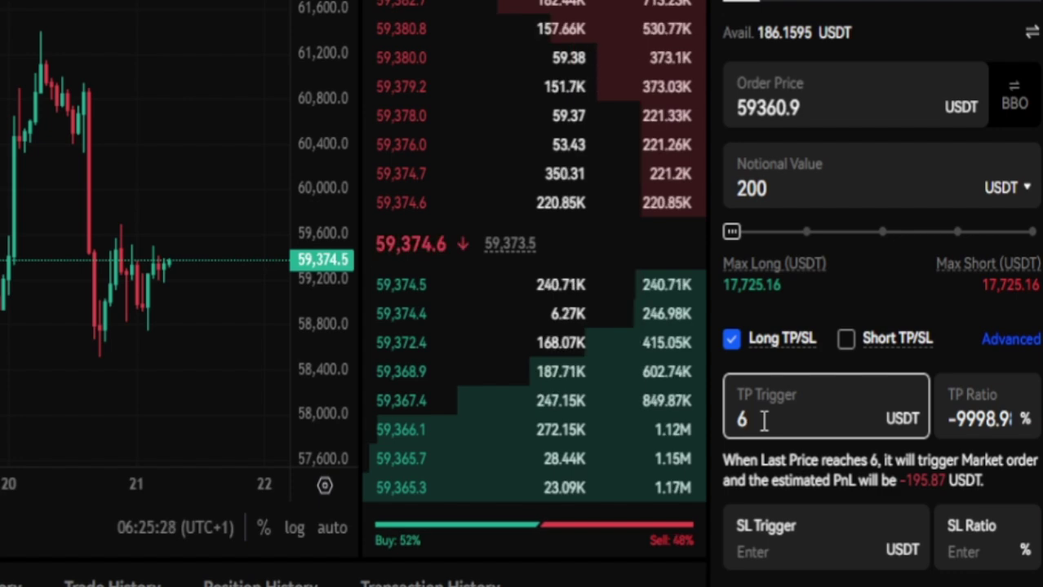
text(1000)
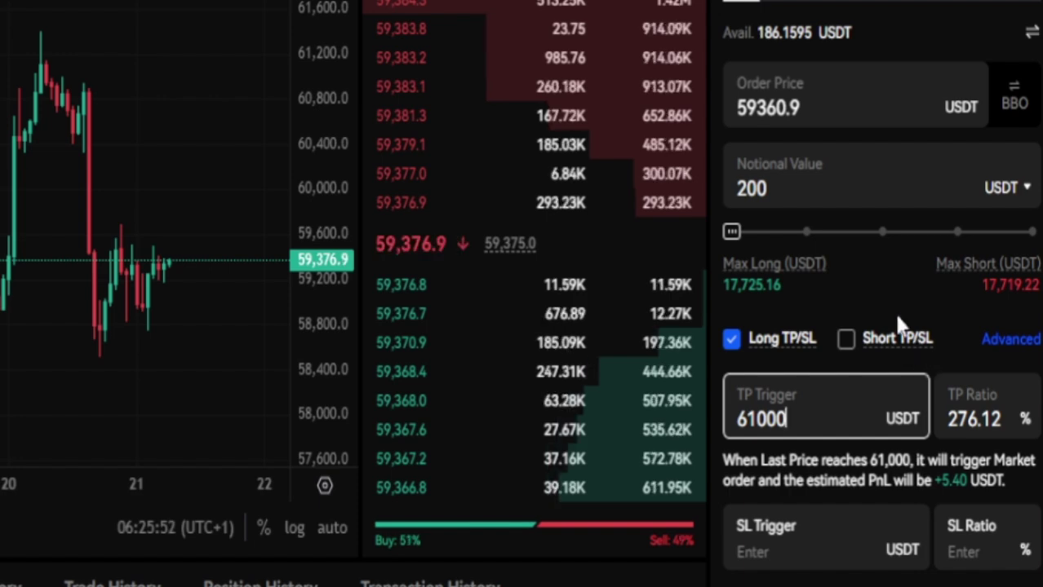
- Raise the notional value to 9,039.83 USDT, about half the maximum, and check the estimated take-profit PnL and required margin
scroll(881, 342, down, 3)
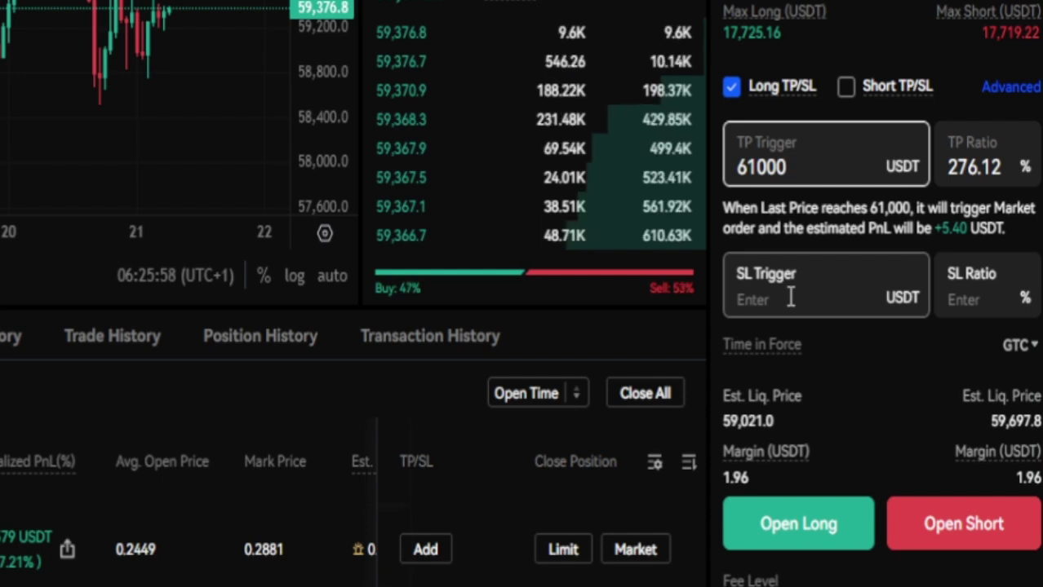
scroll(788, 346, up, 2)
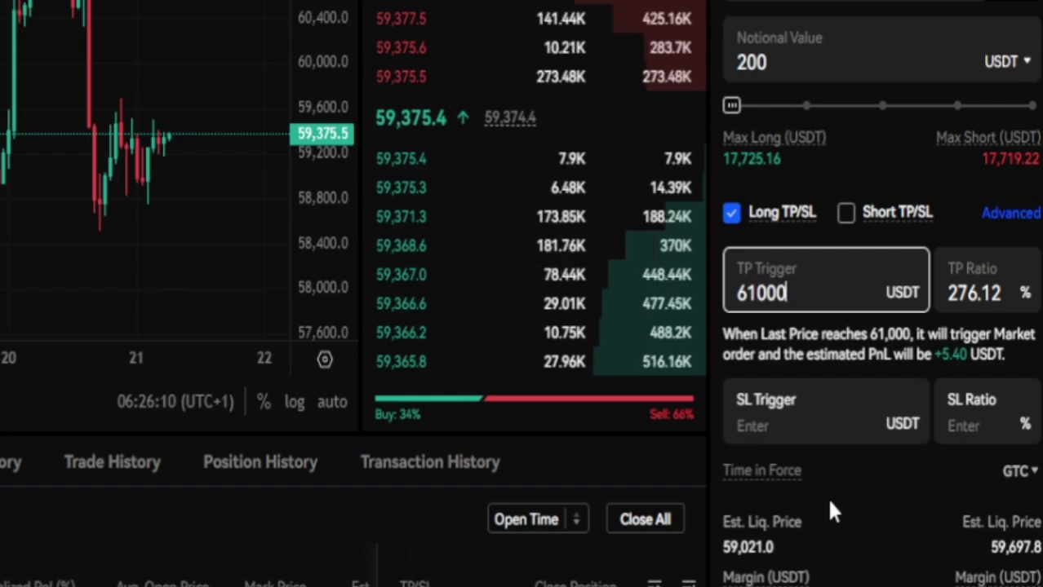
scroll(824, 493, up, 3)
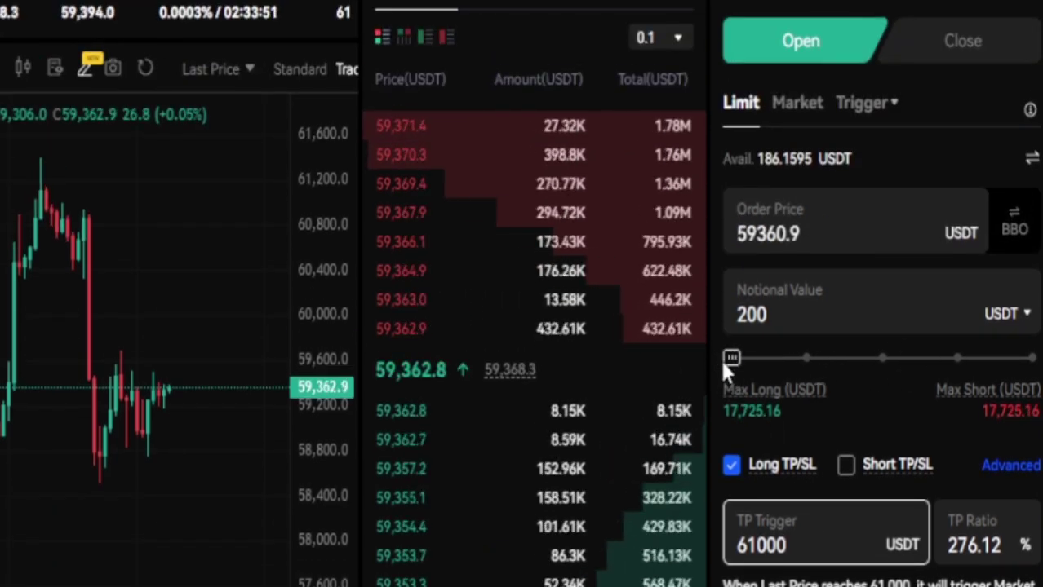
drag(720, 358, 884, 358)
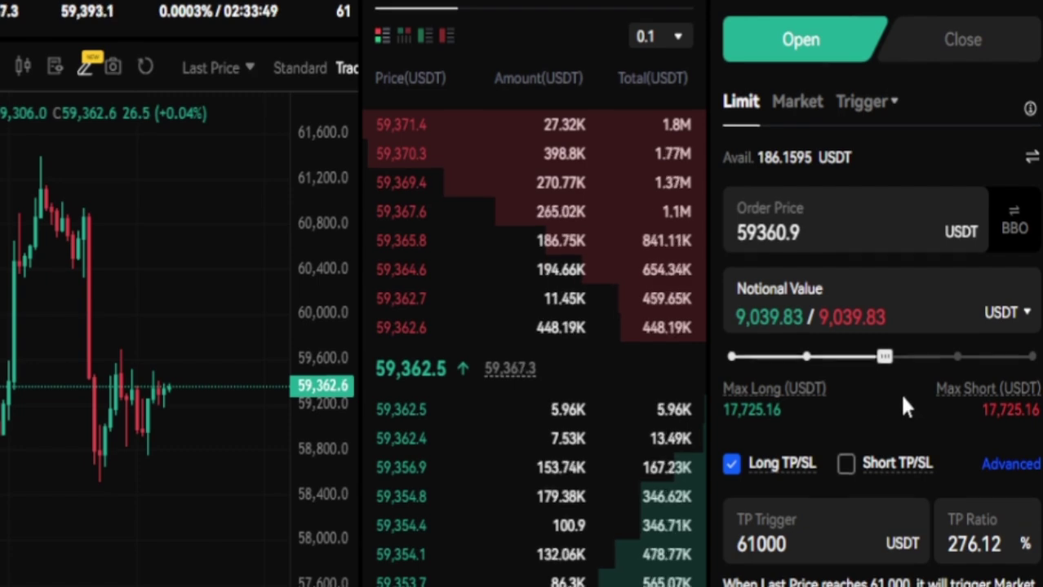
scroll(901, 401, down, 2)
mouse_move(885, 233)
mouse_down()
mouse_move(861, 234)
mouse_move(885, 245)
mouse_up()
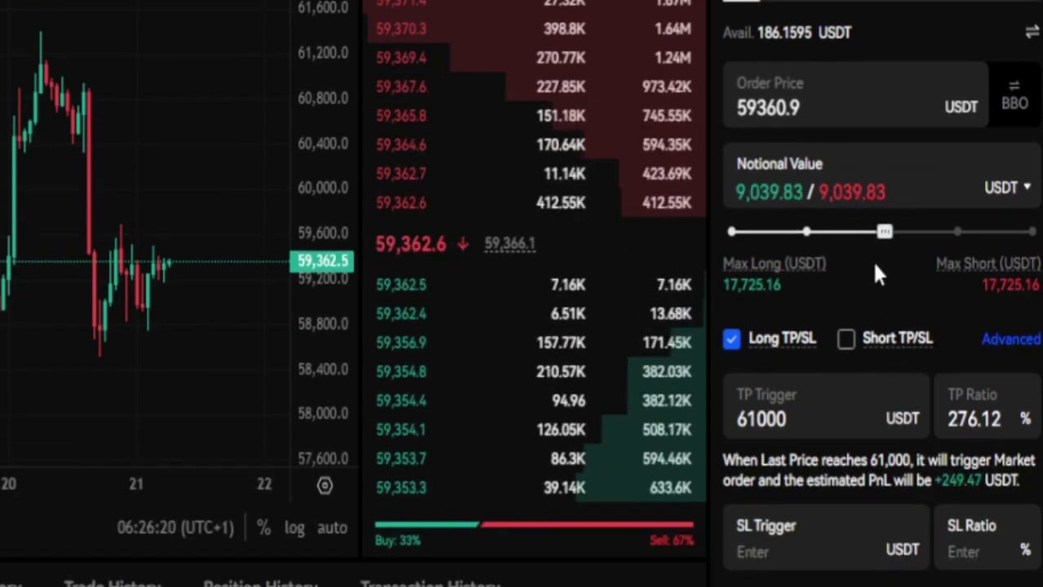
scroll(848, 421, down, 2)
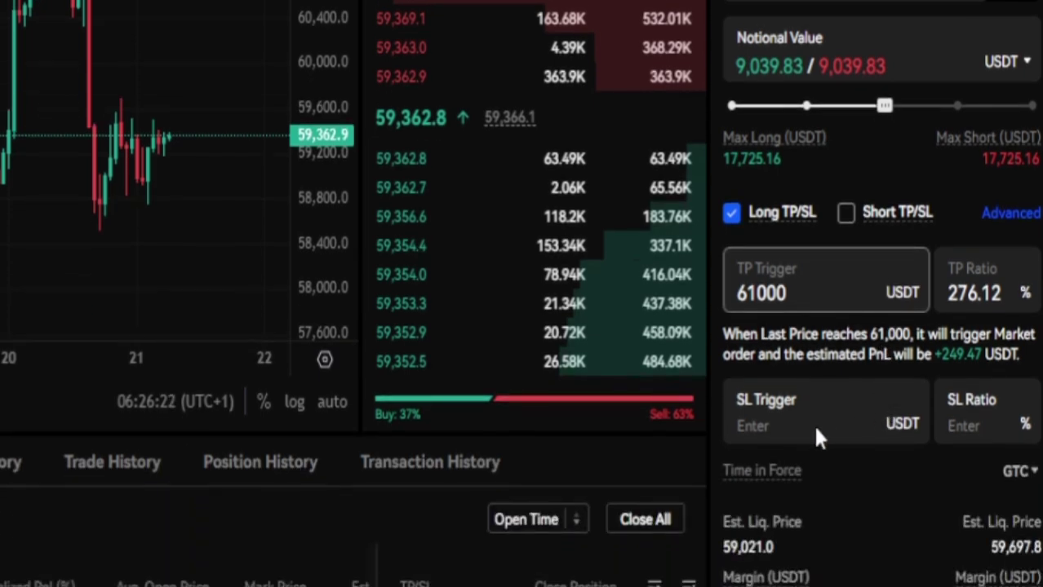
scroll(804, 413, down, 2)
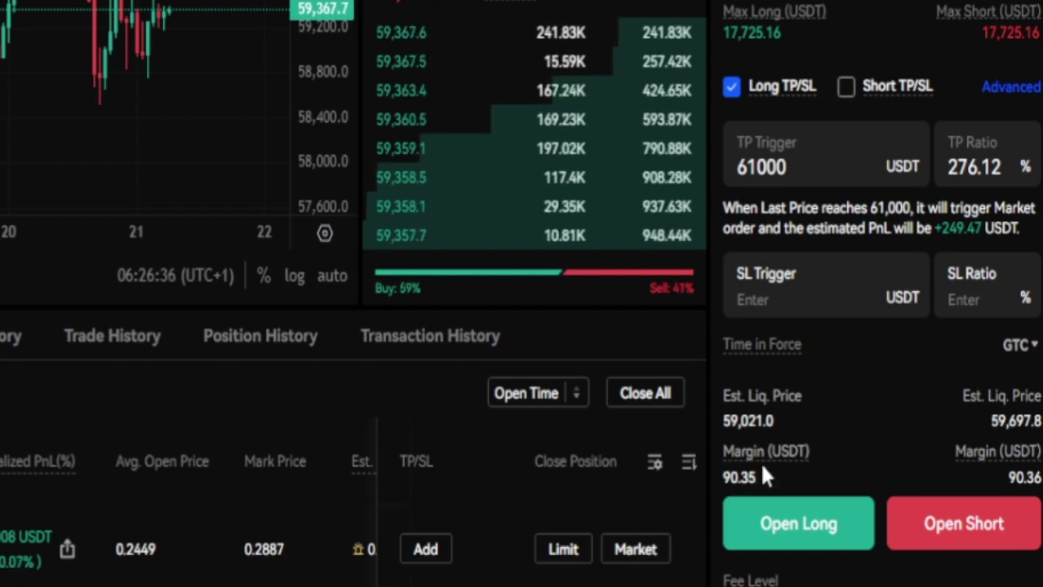
scroll(763, 474, up, 3)
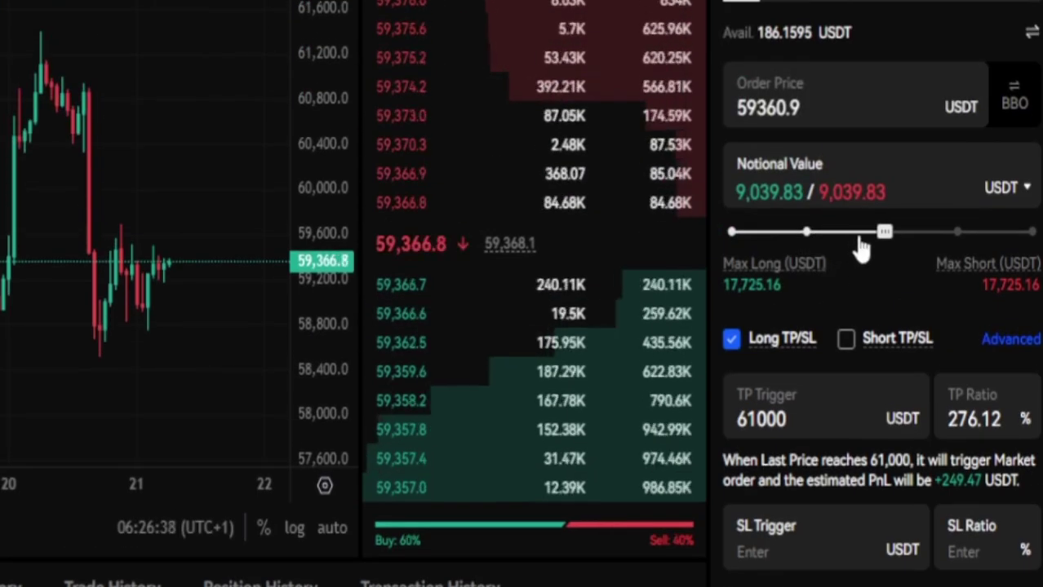
- Set the notional value to 200 USDT and check the resulting margin and estimated take-profit PnL
click(780, 196)
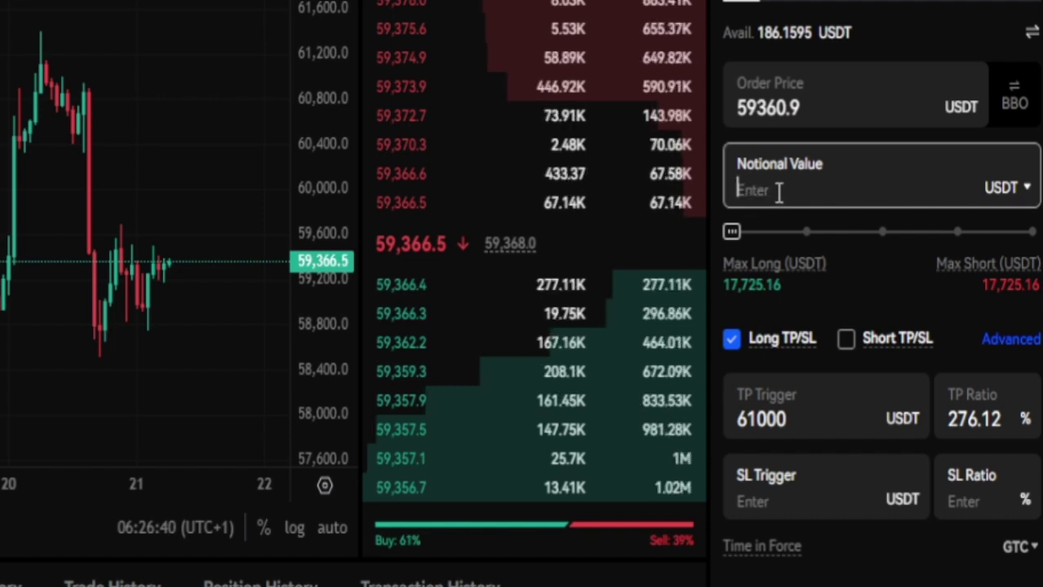
text(200)
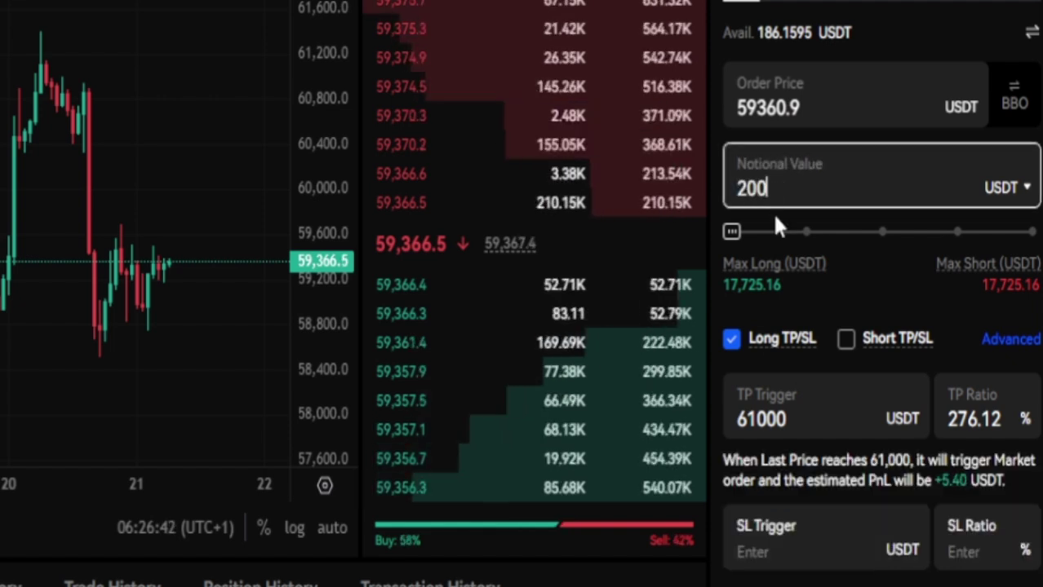
scroll(826, 420, down, 2)
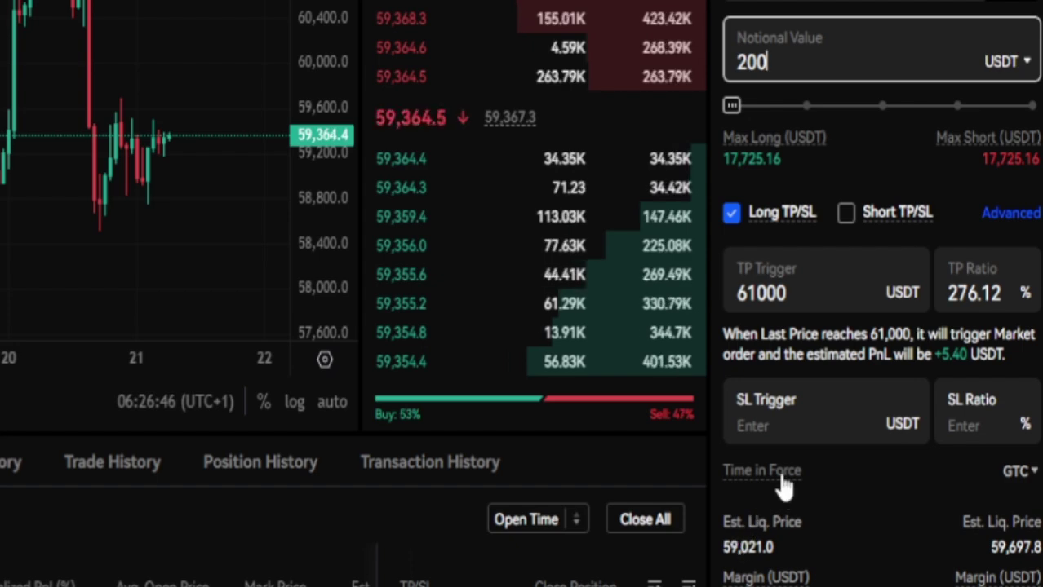
scroll(785, 481, down, 2)
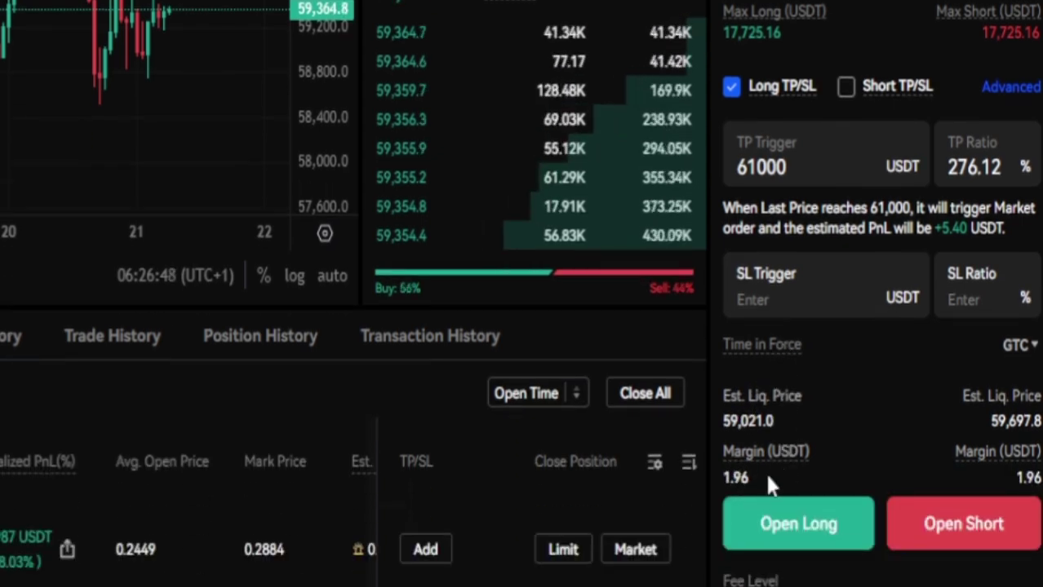
click(810, 176)
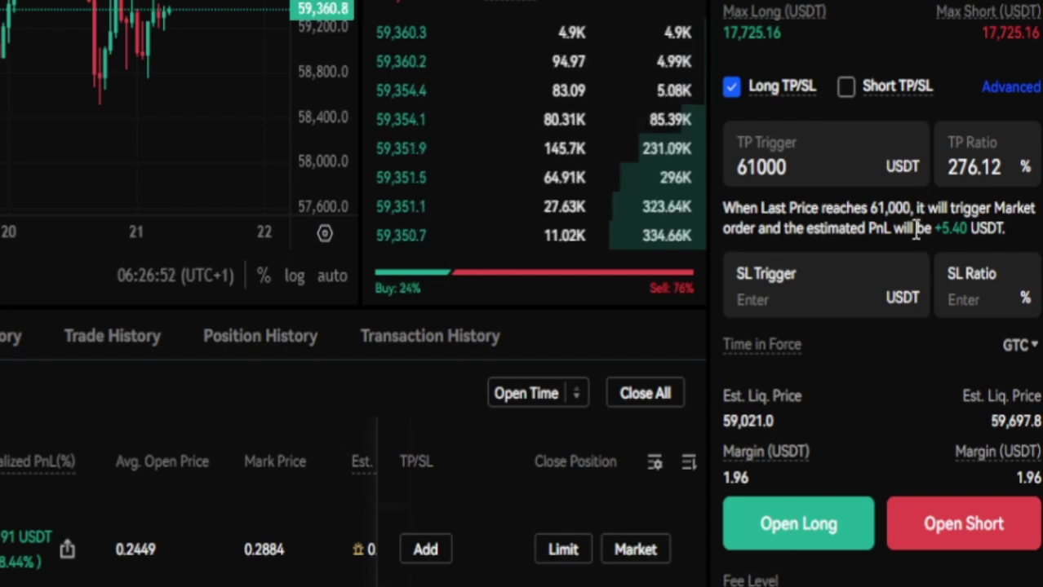
- Try submitting the 200 USDT long order and cancel it at the order confirmation
click(774, 532)
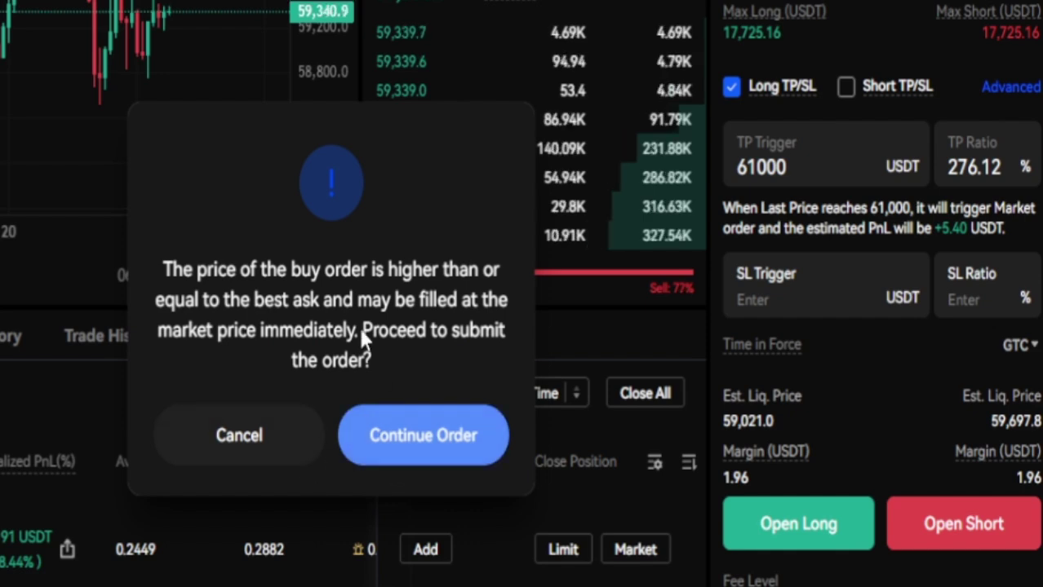
click(239, 435)
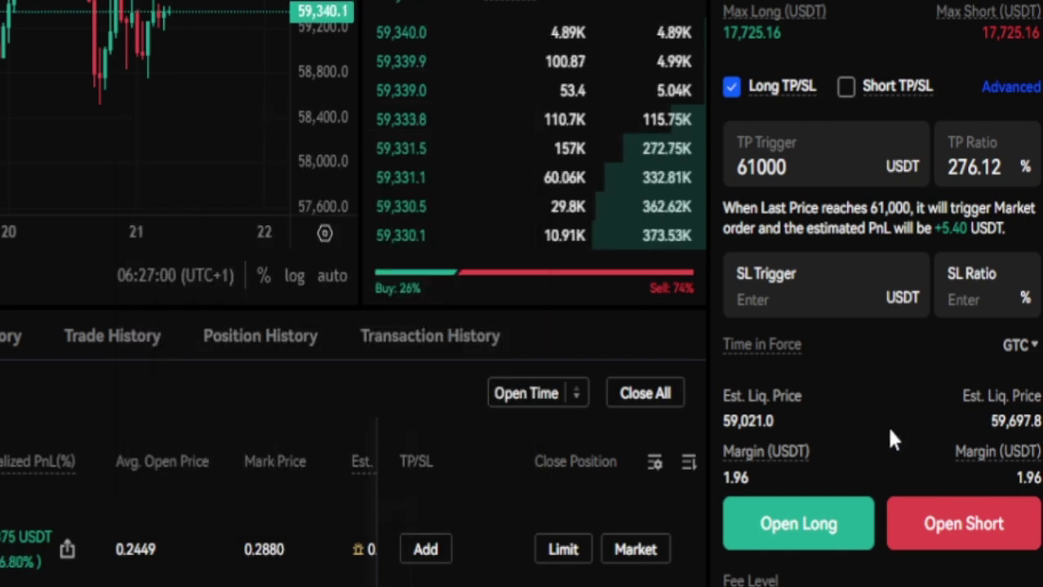
- Set the limit order price to 59250 USDT and check the long order's estimated PnL, liquidation price and margin
scroll(873, 433, up, 3)
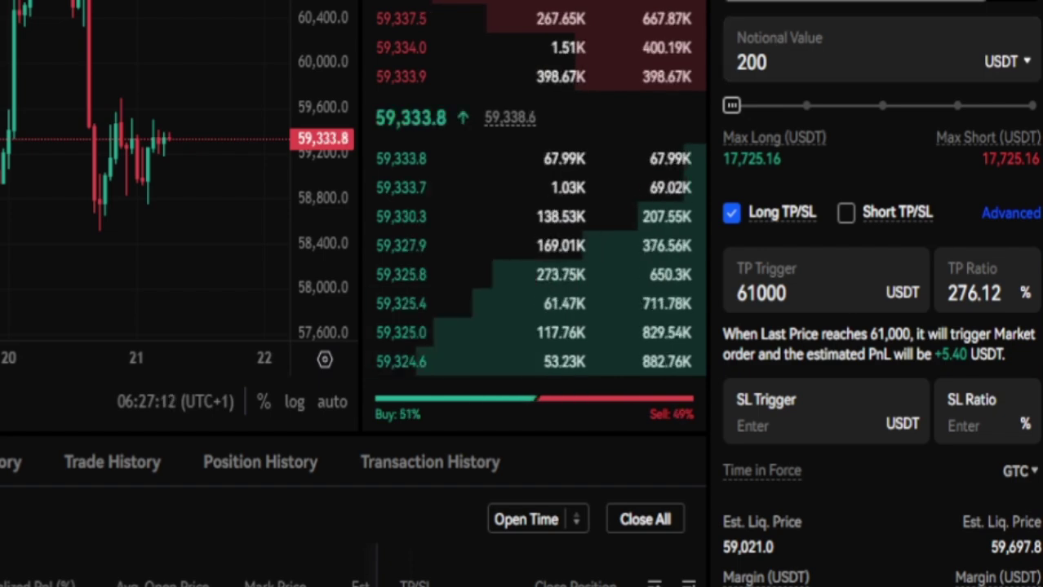
drag(757, 233, 831, 227)
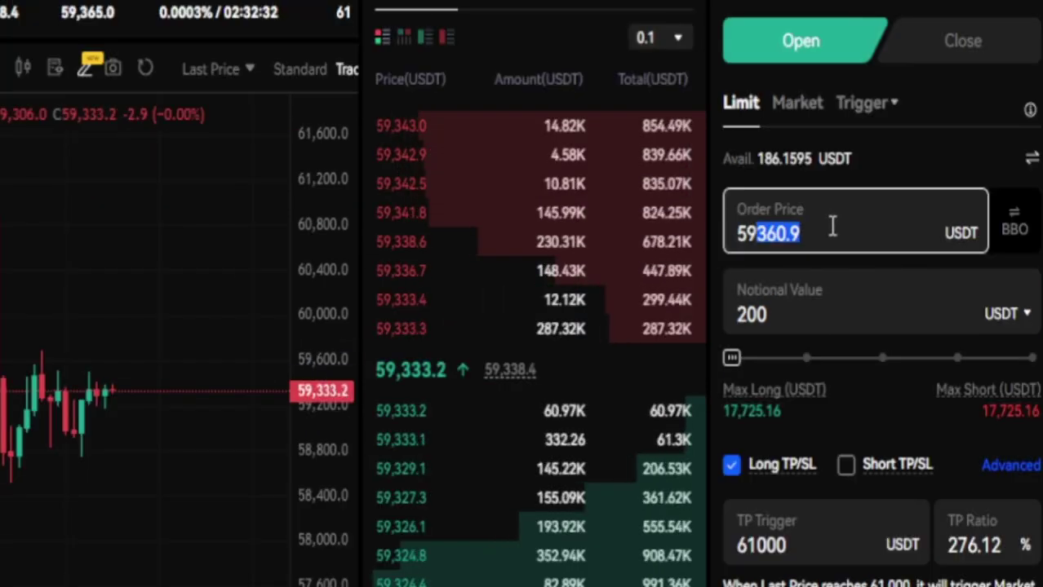
text(25)
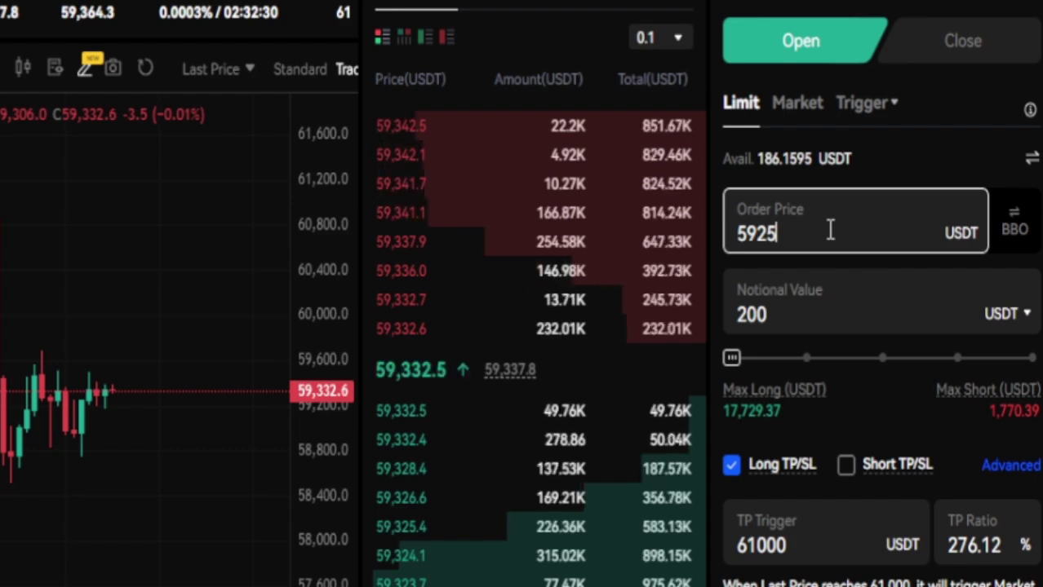
text(0)
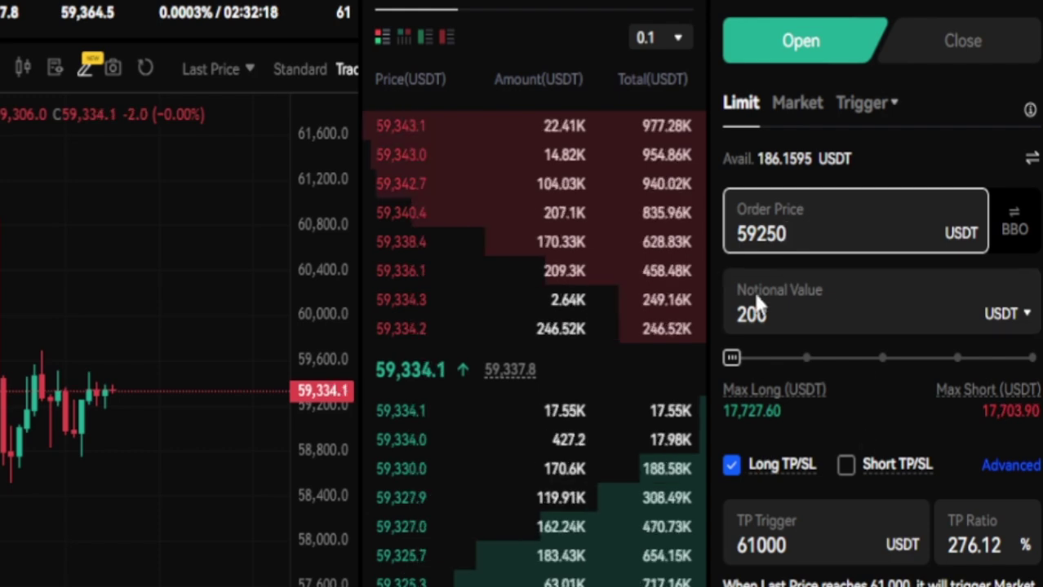
scroll(878, 446, down, 3)
scroll(865, 522, down, 3)
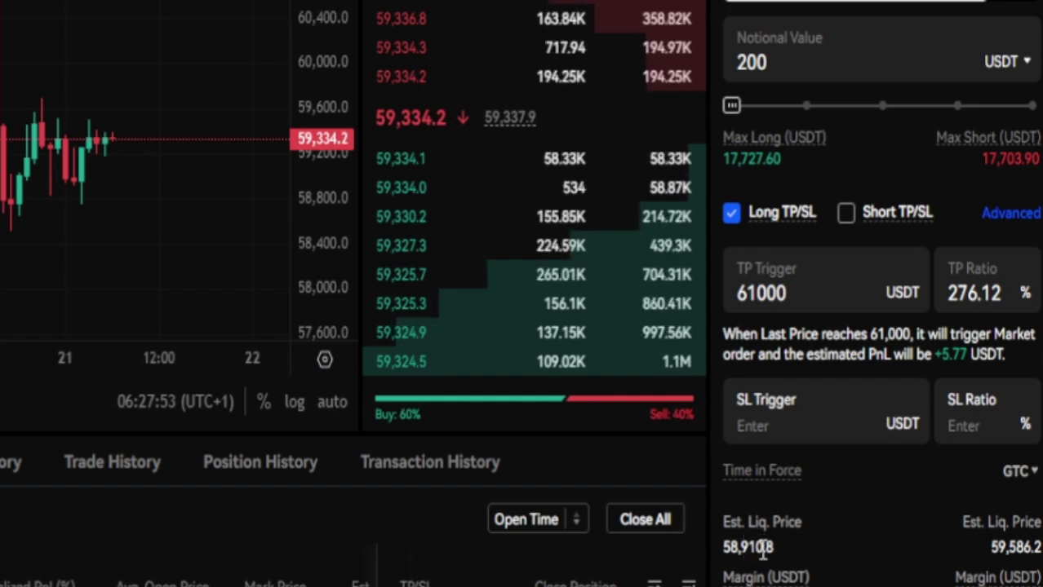
scroll(845, 543, down, 3)
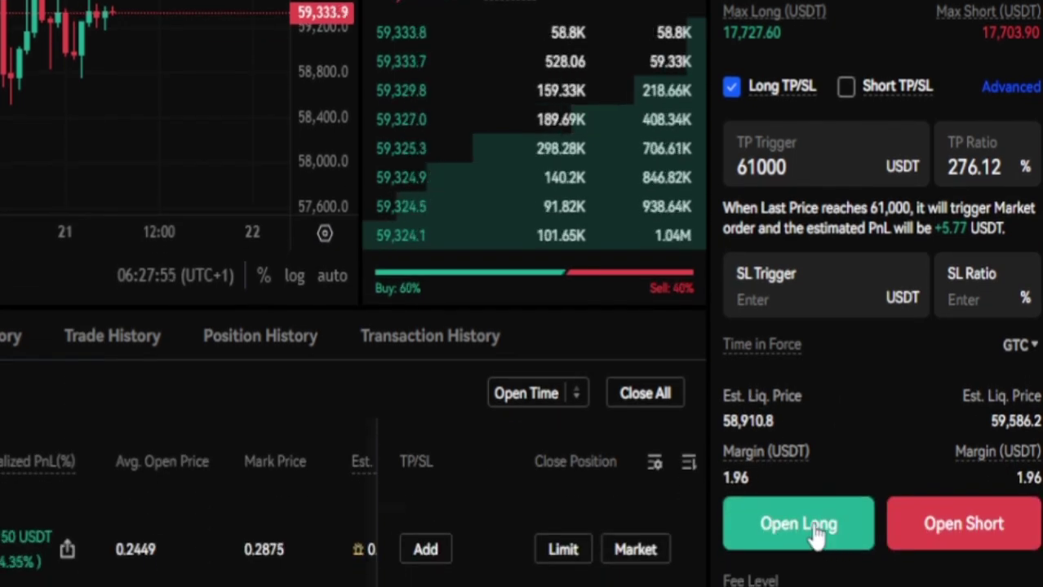
- Place and confirm the 100X isolated BTCUSDT limit long order of 200 USDT at 59,250 USDT with a 61,000 take-profit trigger
click(808, 526)
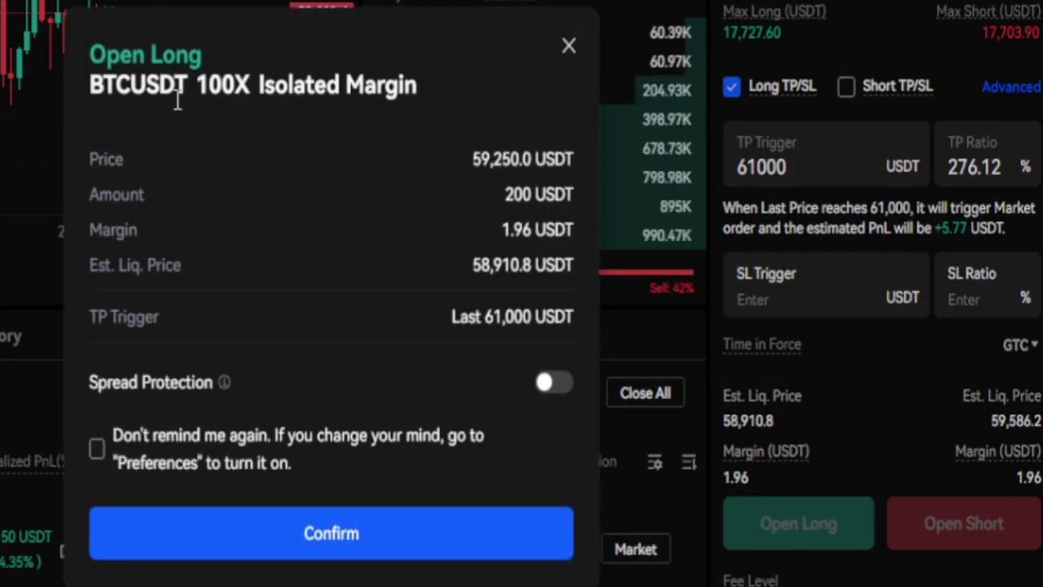
scroll(467, 230, up, 9)
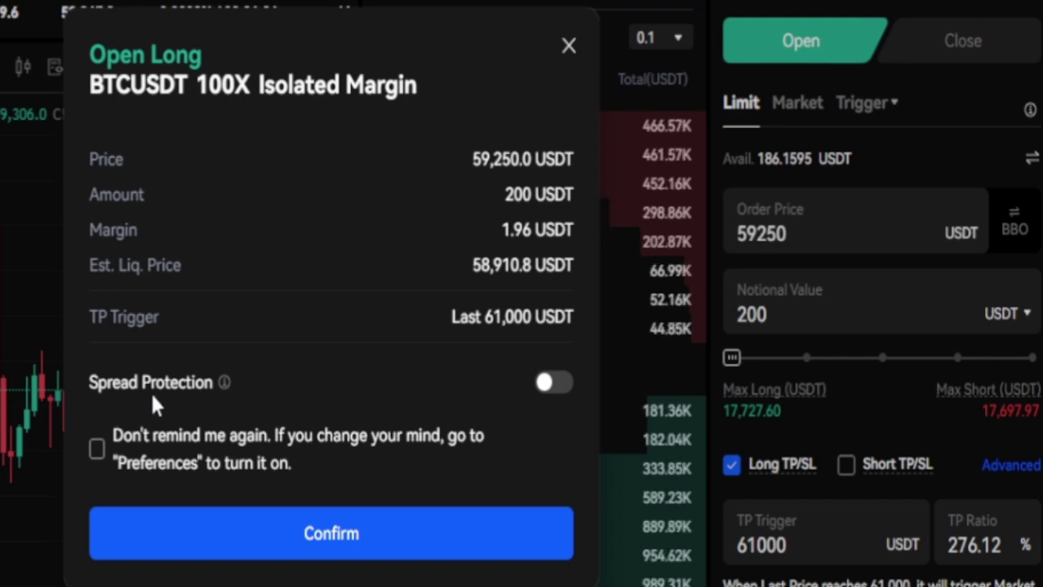
click(348, 537)
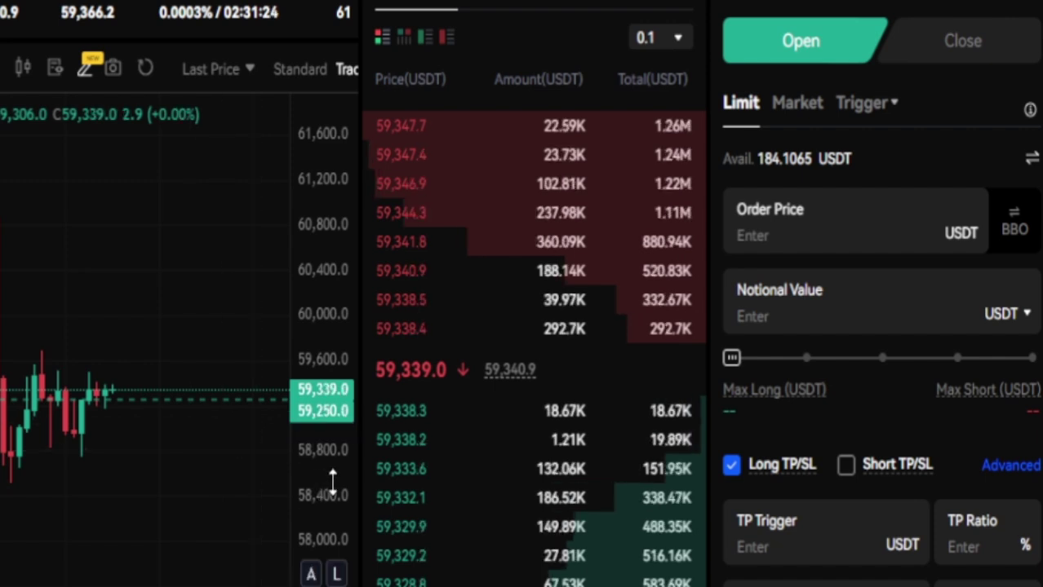
- Examine the pending 59,250 limit order on the BTCUSDT price chart and look over the current positions list
drag(332, 481, 342, 383)
drag(167, 462, 238, 459)
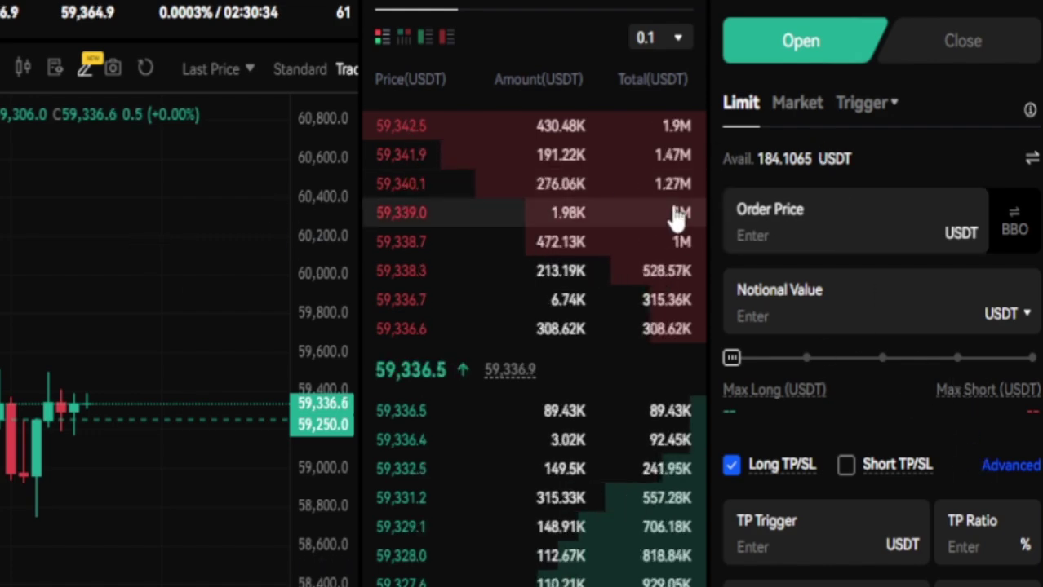
scroll(879, 421, down, 2)
scroll(872, 407, up, 2)
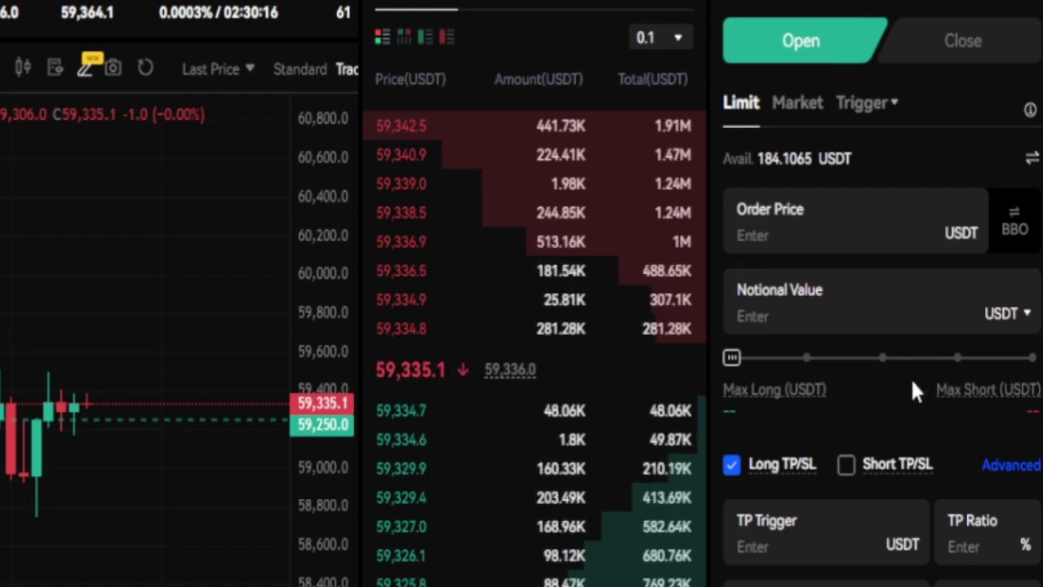
scroll(909, 376, down, 2)
scroll(912, 556, down, 4)
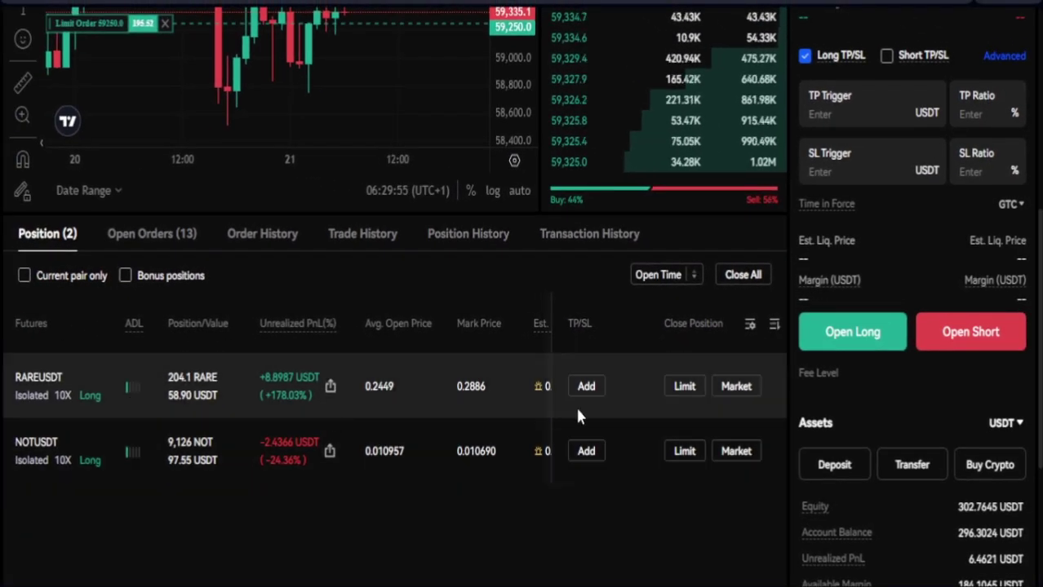
scroll(922, 220, up, 2)
scroll(928, 333, up, 3)
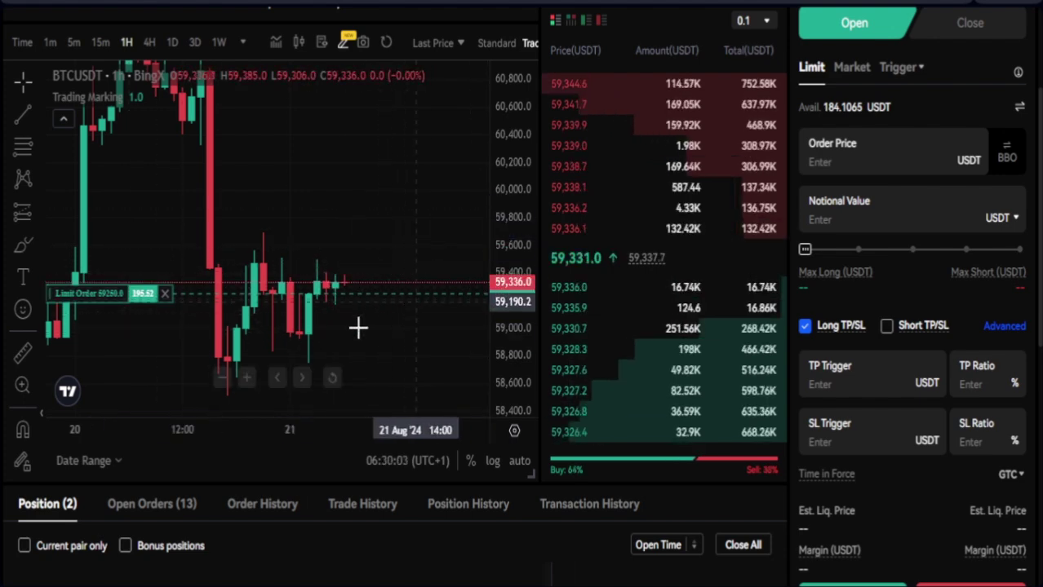
scroll(1038, 365, down, 1)
scroll(1038, 365, down, 5)
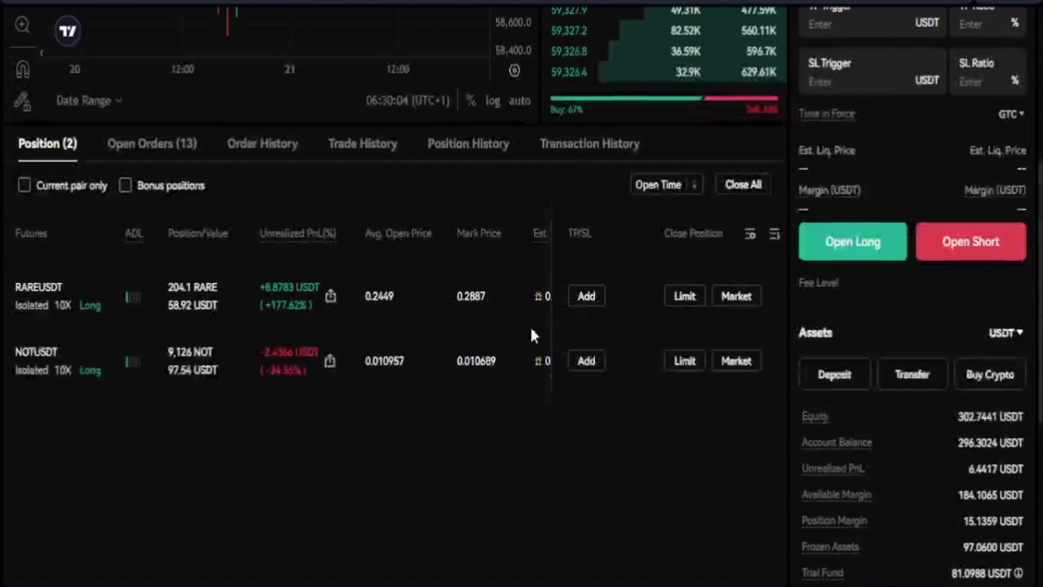
- Show the open orders and check the size editing and cancel options of the BTCUSDT limit long order
click(137, 150)
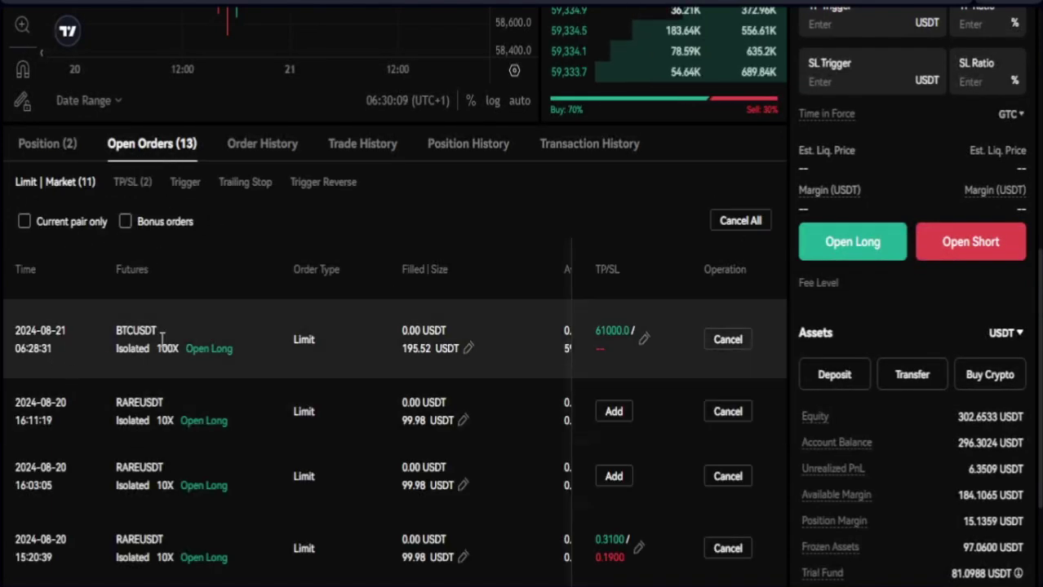
click(468, 349)
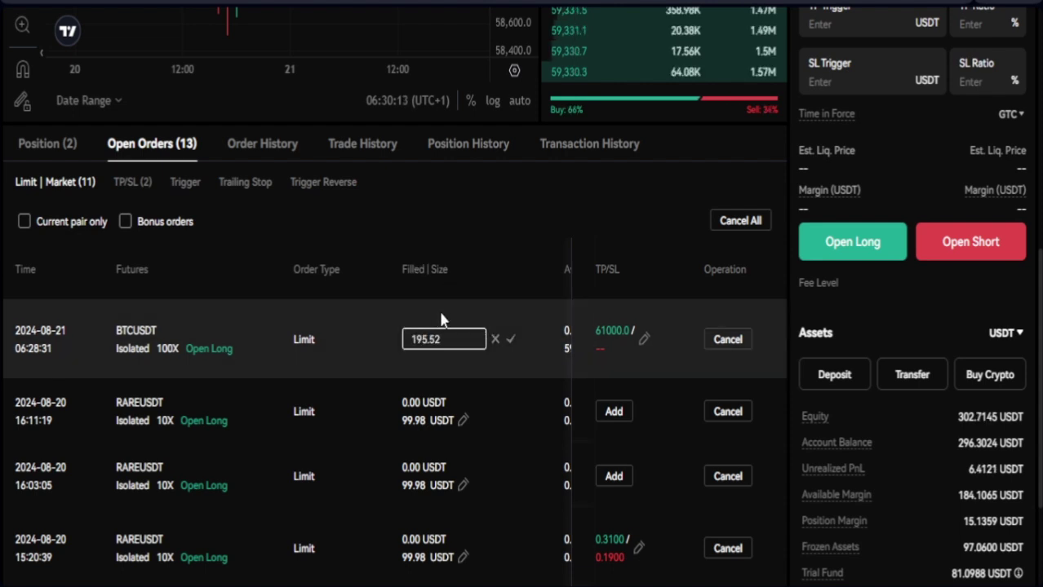
click(511, 340)
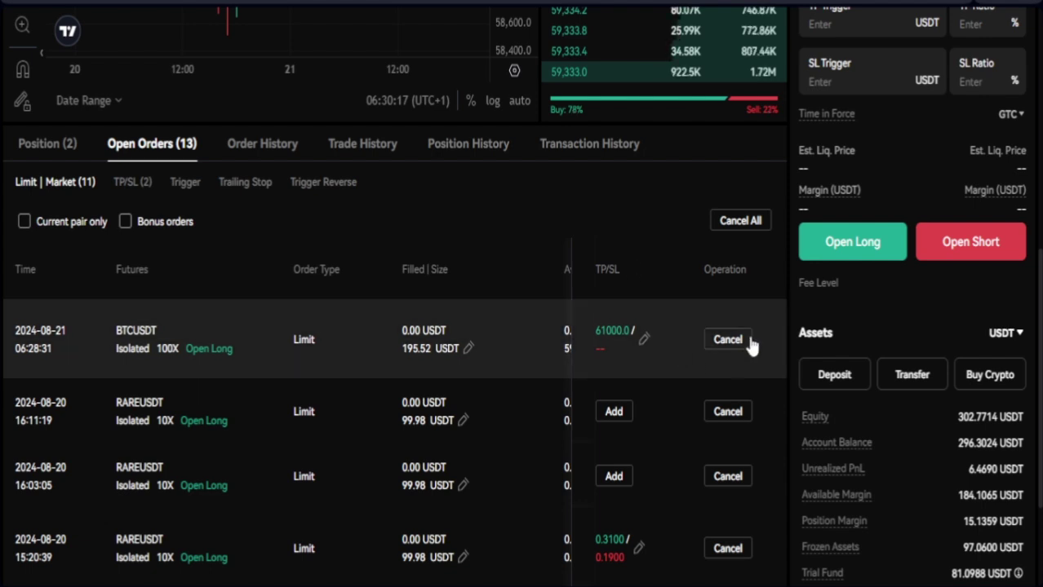
click(728, 339)
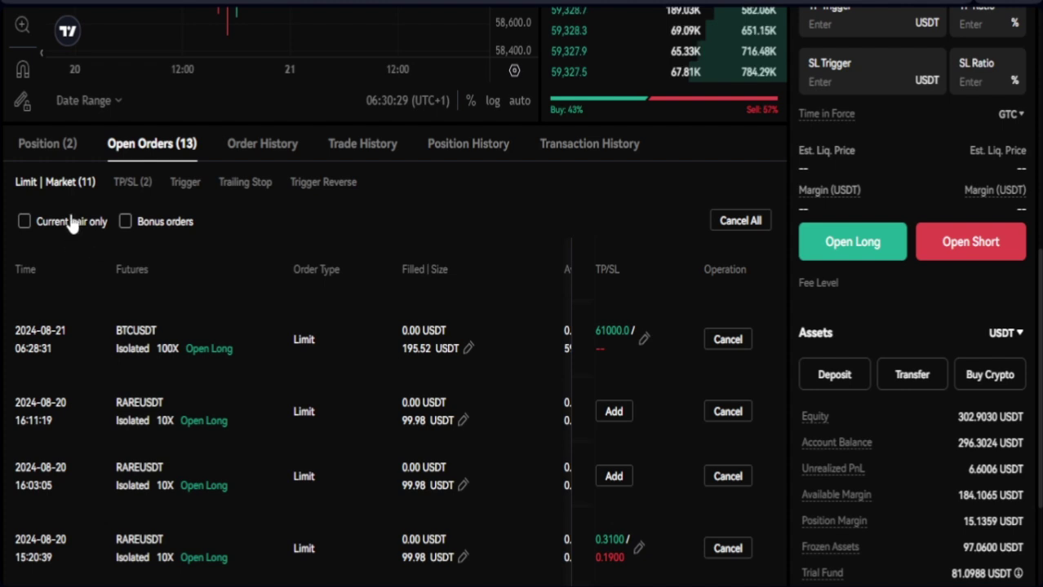
- Return to the positions list and view the PnL share cards of the RAREUSDT and NOTUSDT positions
click(56, 151)
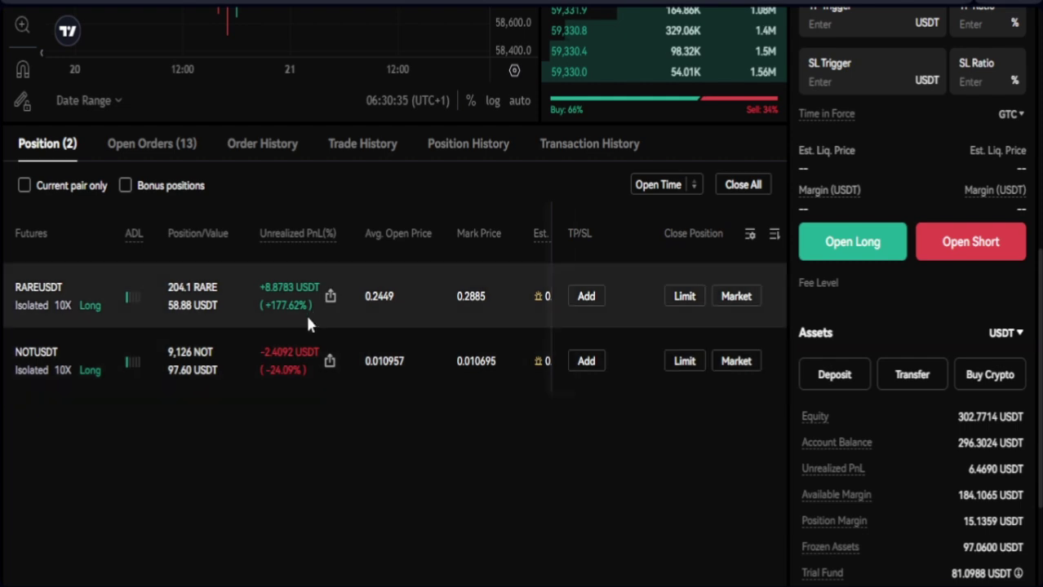
click(329, 297)
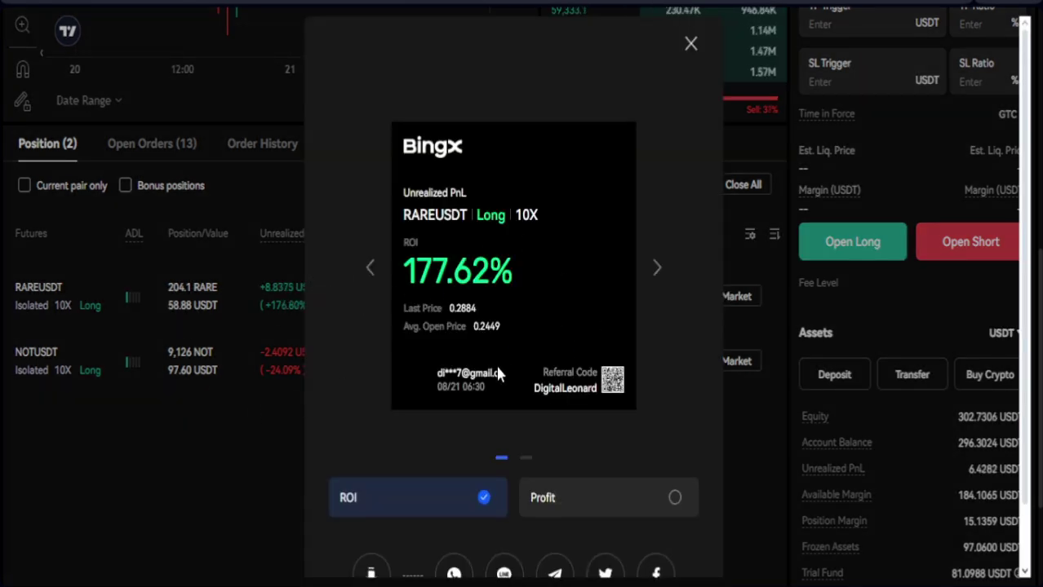
click(690, 45)
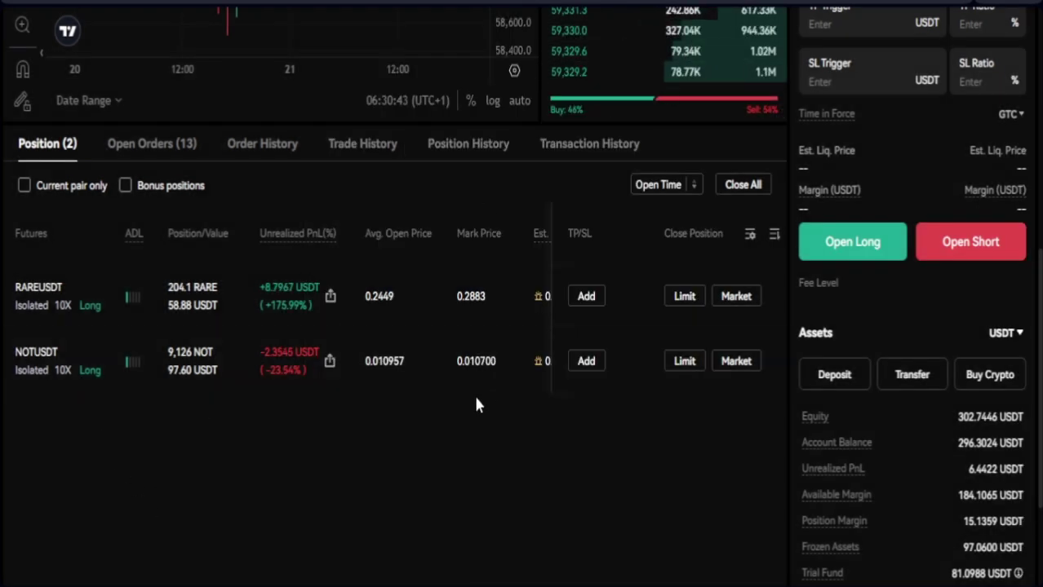
click(327, 362)
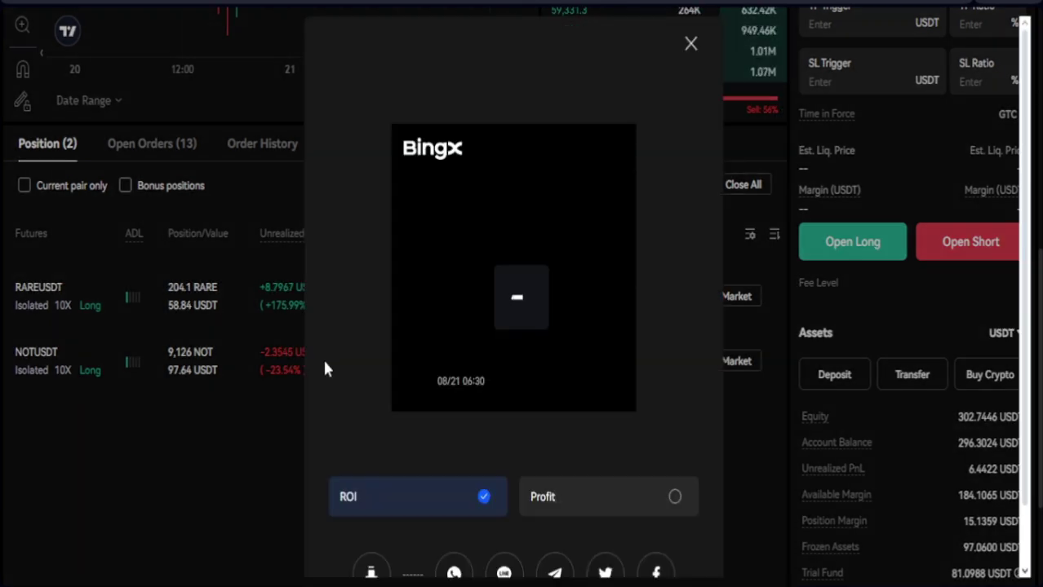
click(690, 45)
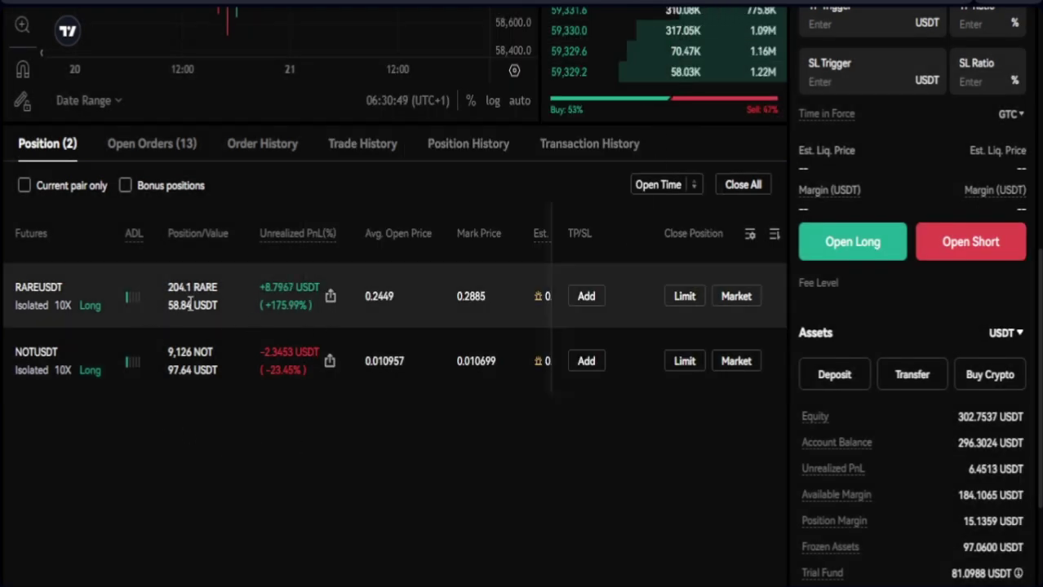
- Review the estimated liquidation price, risk and margin columns of the two open positions
scroll(500, 408, down, 1)
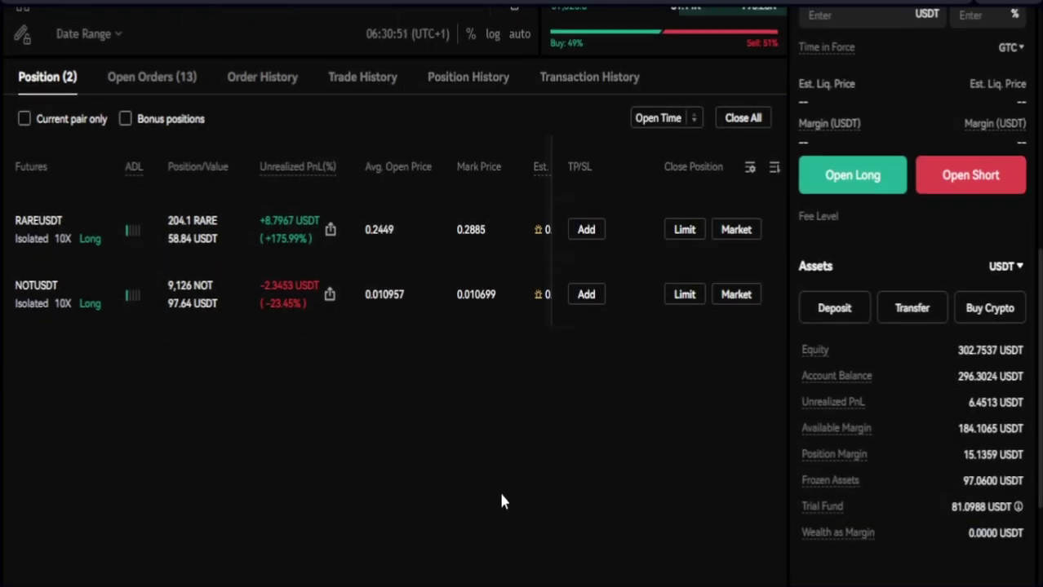
scroll(501, 502, down, 2)
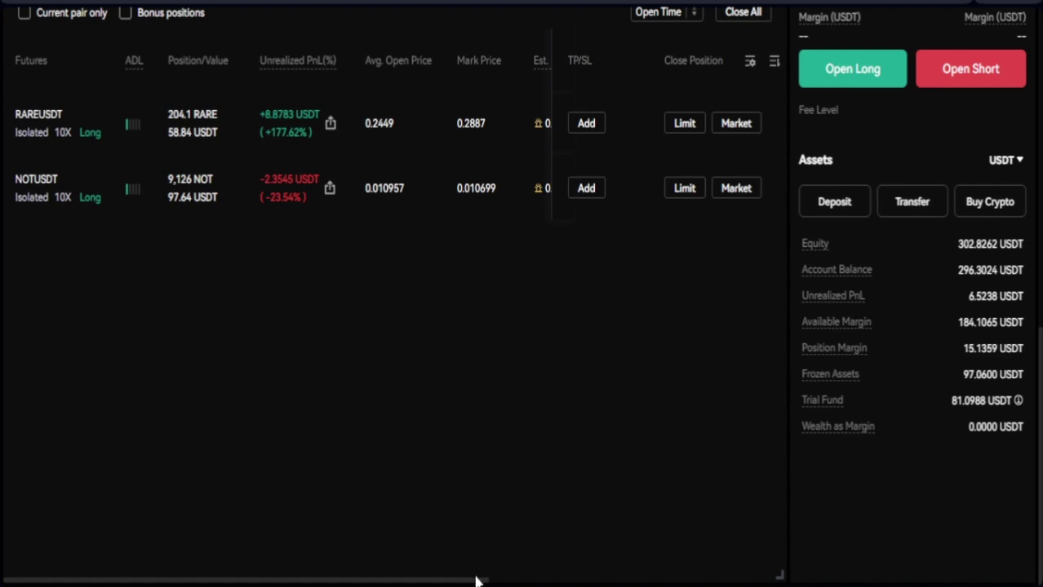
drag(475, 582, 612, 577)
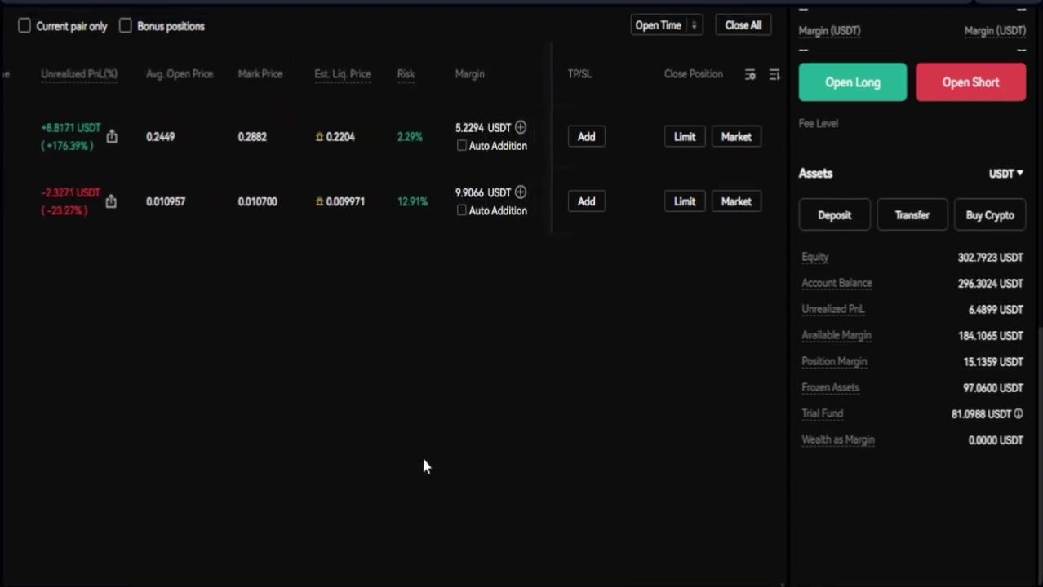
scroll(421, 465, up, 3)
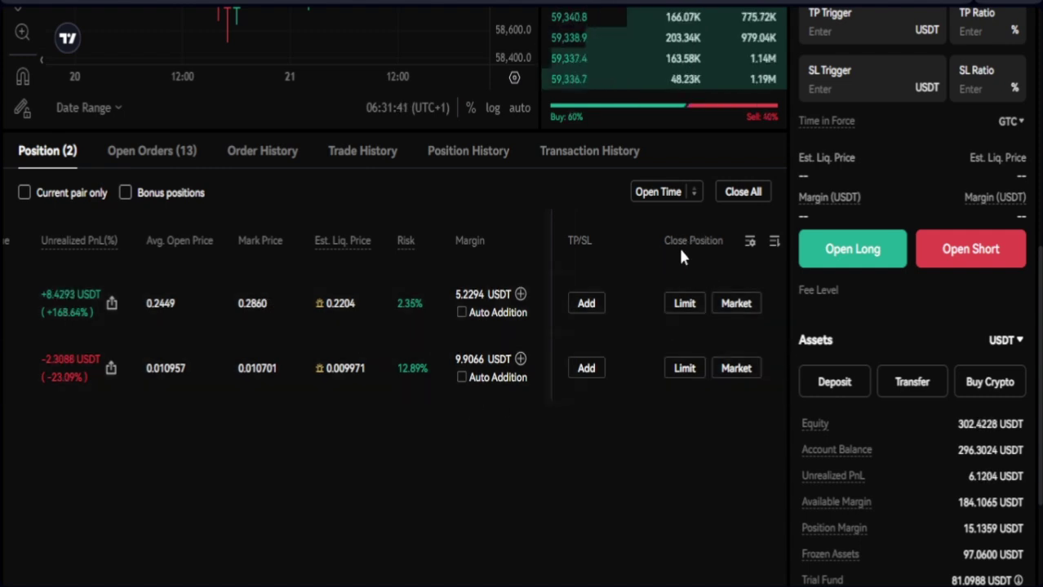
- Try limit-close amounts of 25%, 50%, 75% and 100% for the RAREUSDT long position, and dismiss the dialog without submitting
click(684, 303)
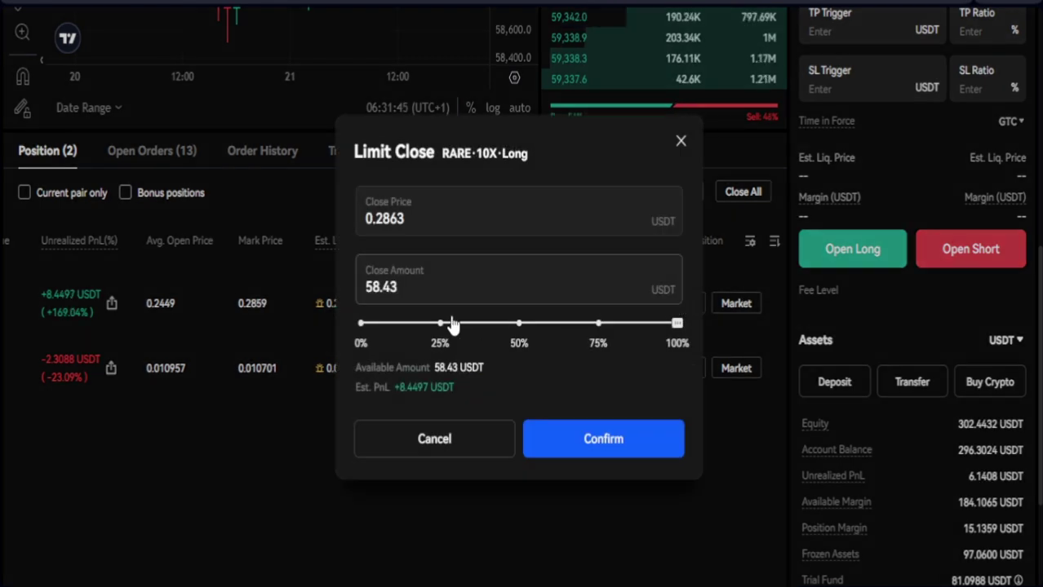
click(393, 219)
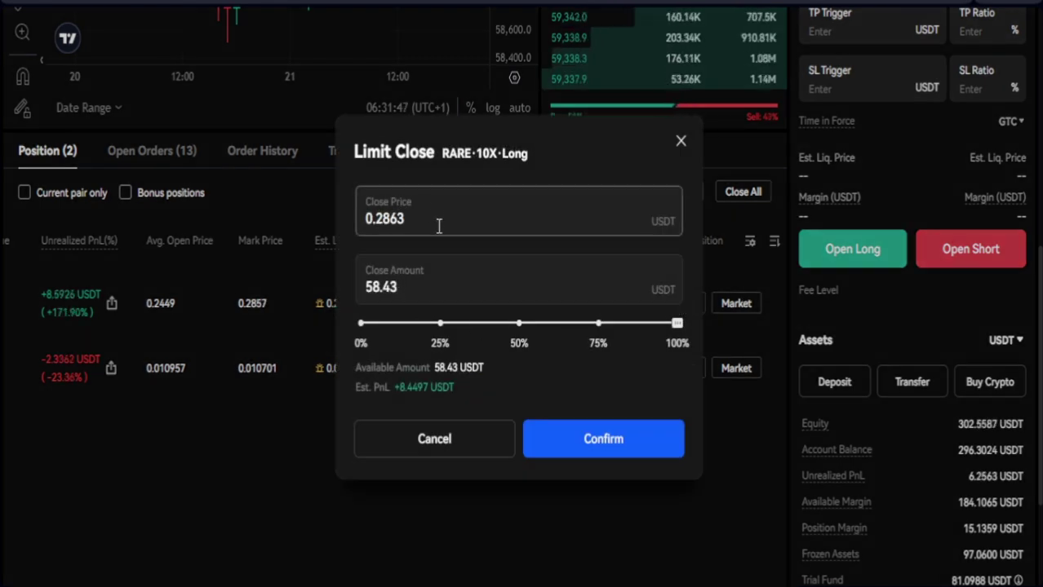
click(522, 323)
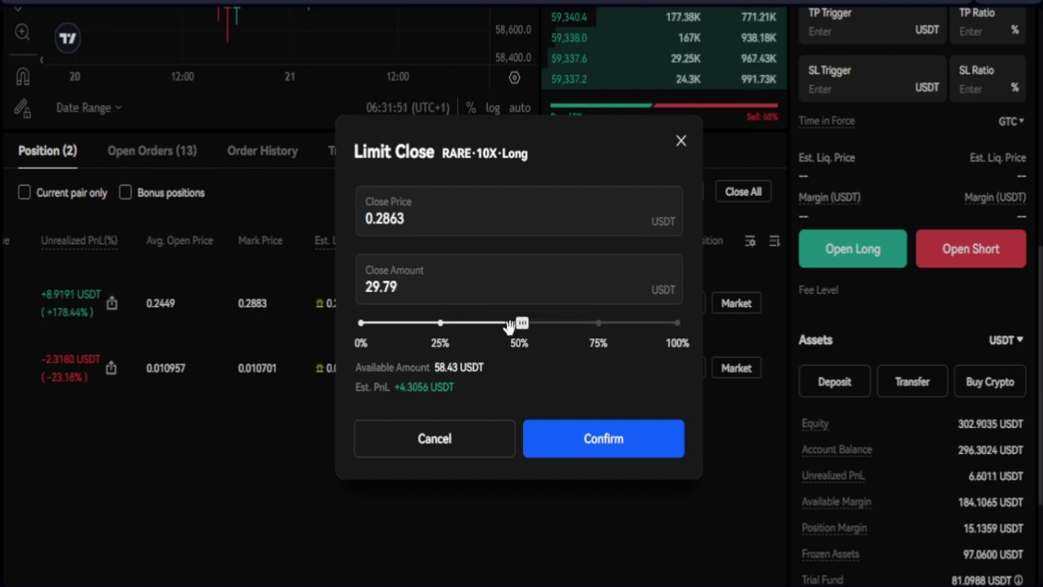
click(440, 325)
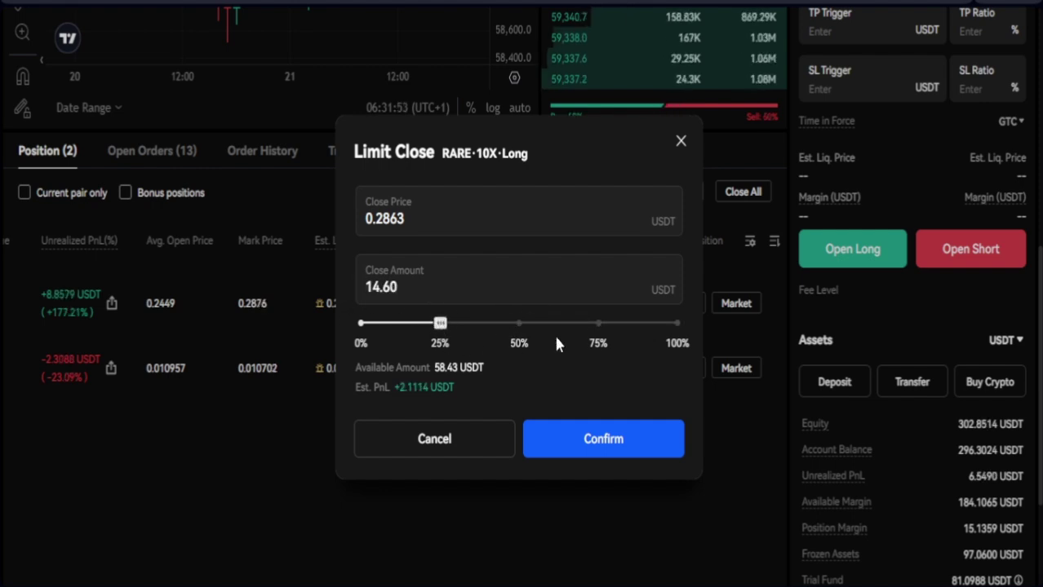
click(598, 324)
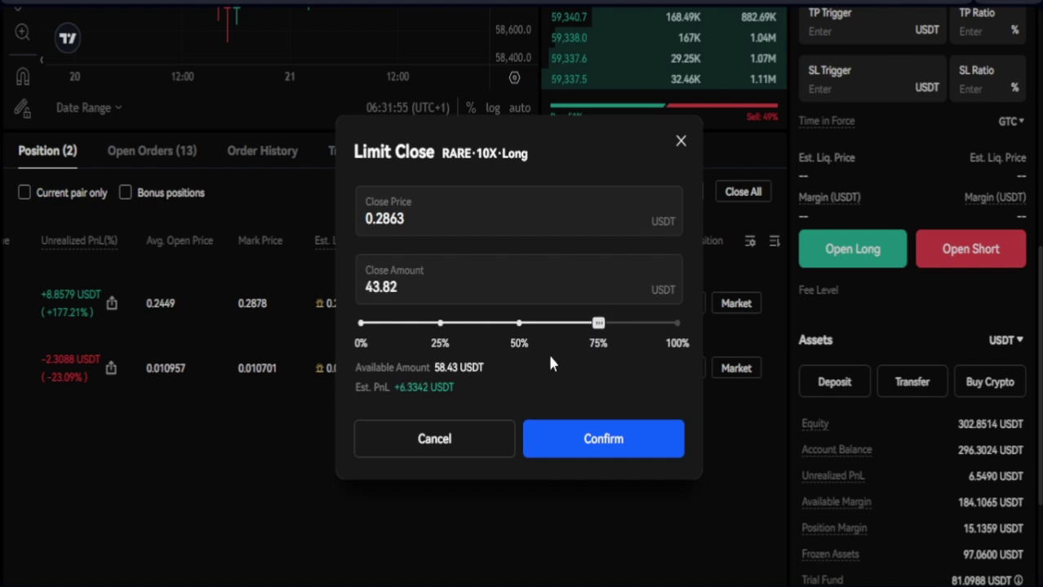
click(681, 325)
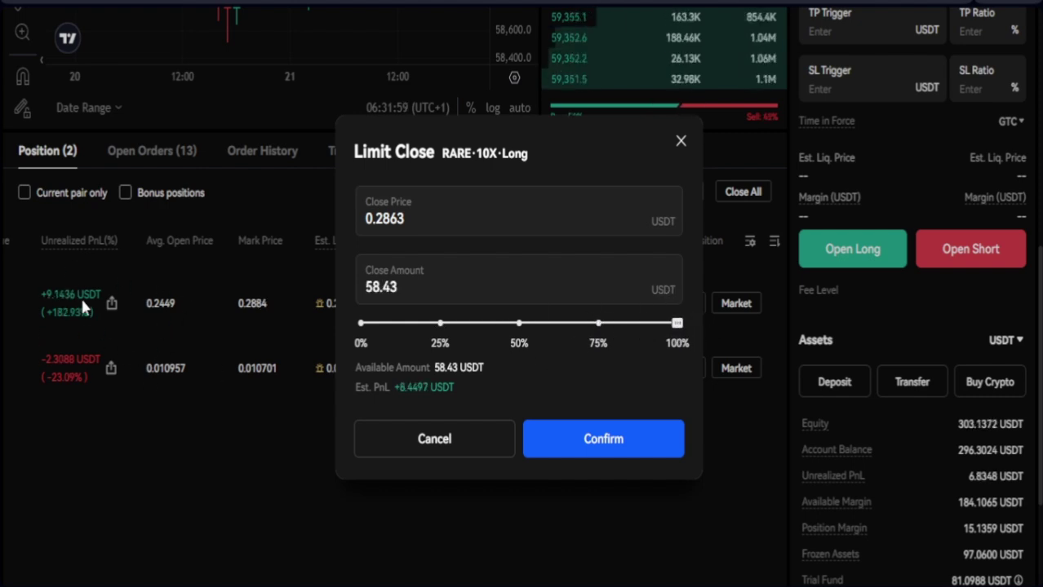
click(517, 326)
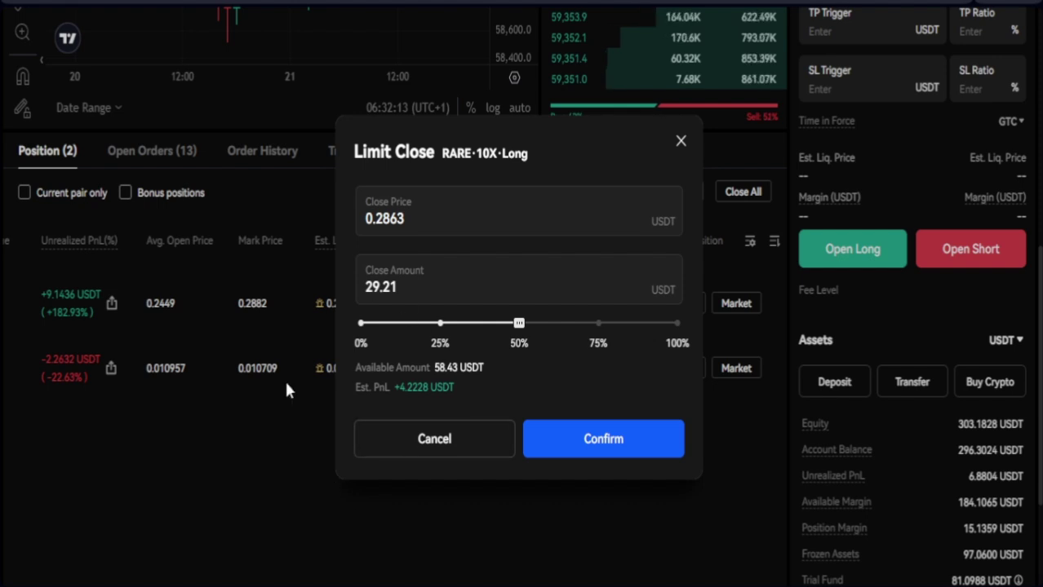
click(681, 141)
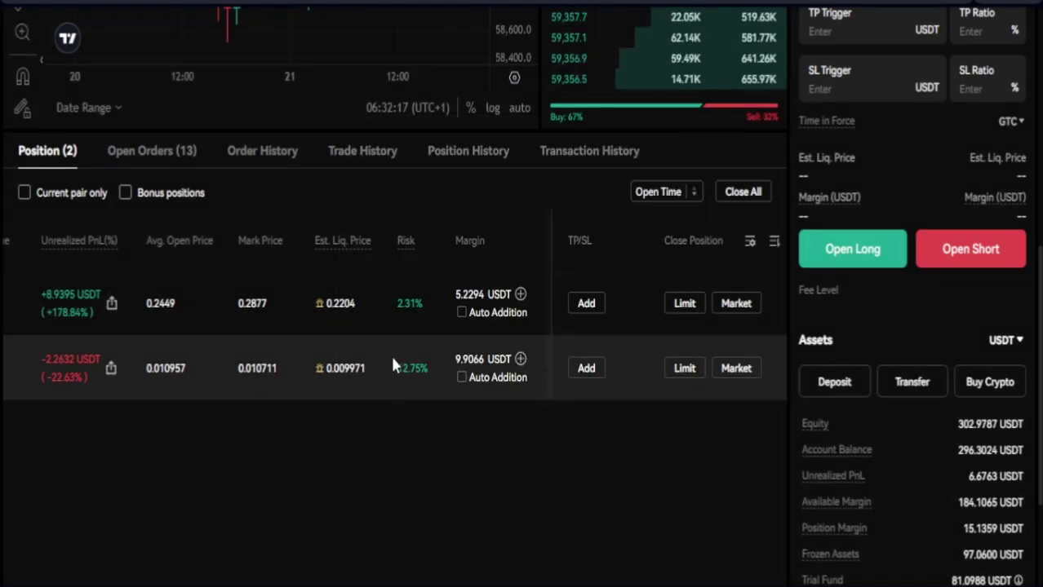
- Show the Position TP/SL column of the open positions and open the TP/SL settings of the RAREUSDT long position
scroll(551, 460, down, 3)
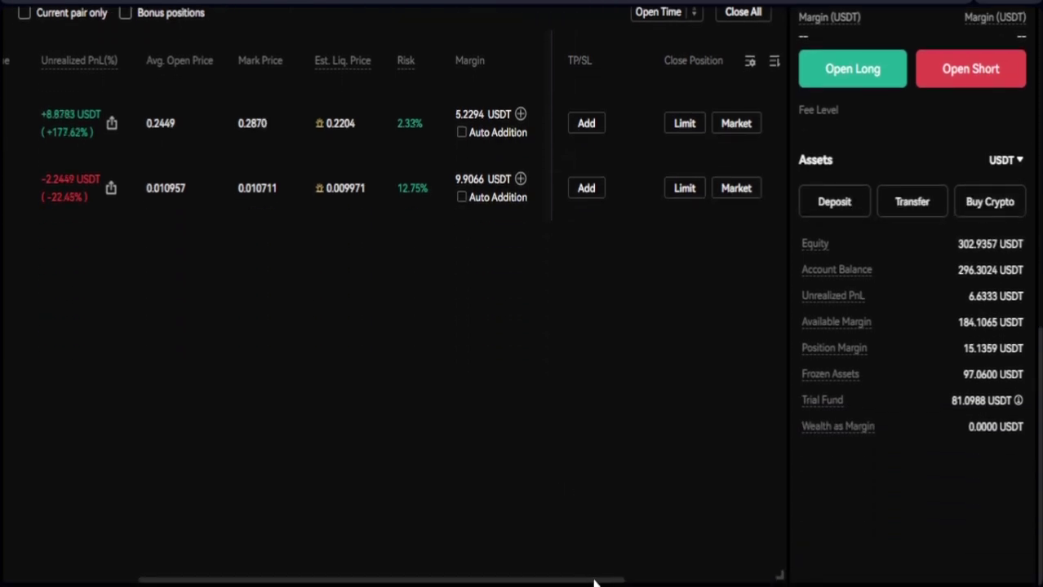
drag(594, 583, 689, 561)
scroll(506, 469, up, 1)
scroll(506, 469, up, 3)
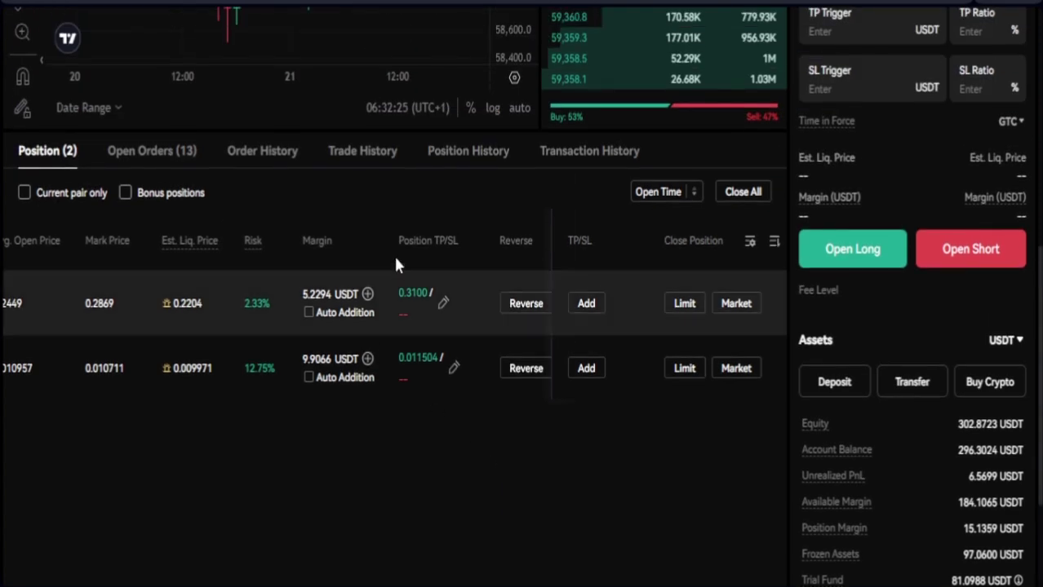
click(443, 303)
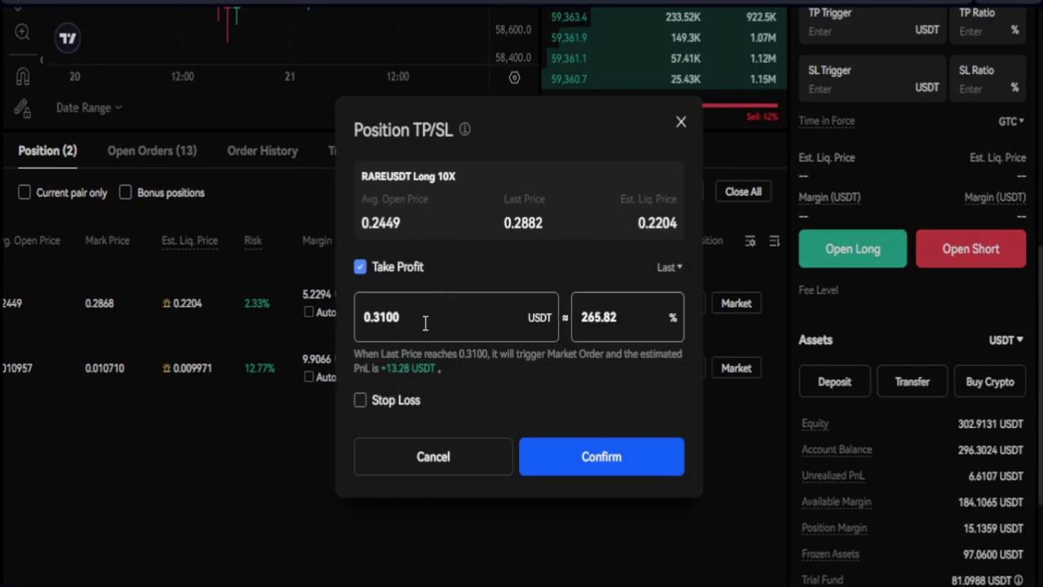
- Try a stop loss with a 0.25 USDT trigger for the RAREUSDT long position, and dismiss the dialog without confirming
click(361, 400)
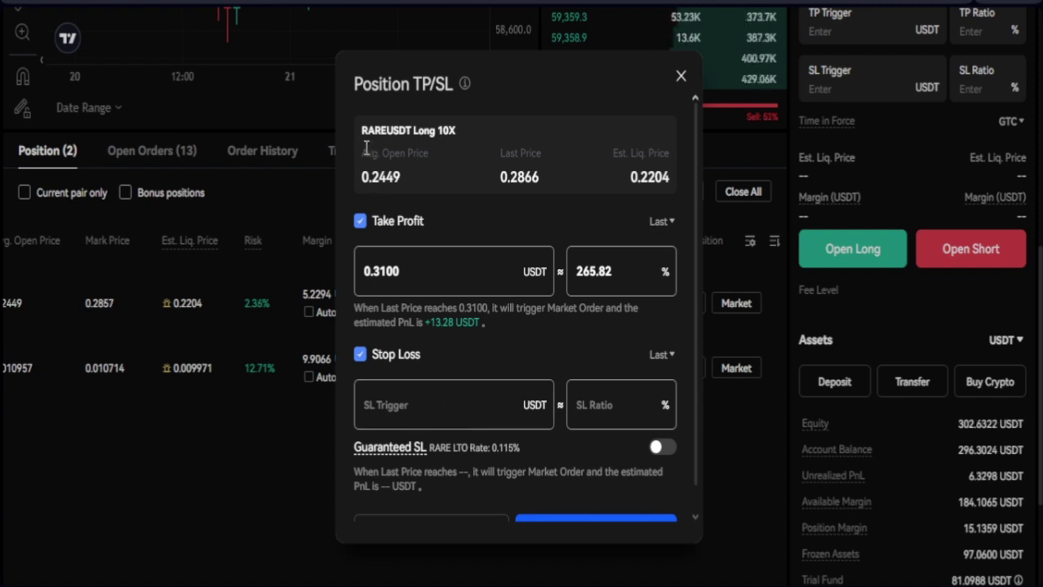
drag(390, 152, 402, 166)
click(402, 167)
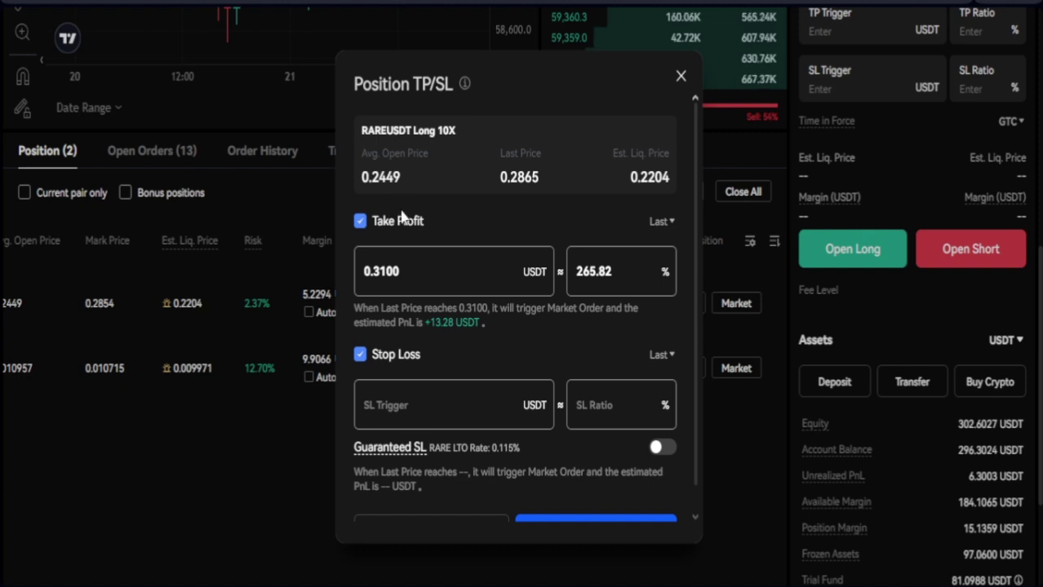
click(425, 412)
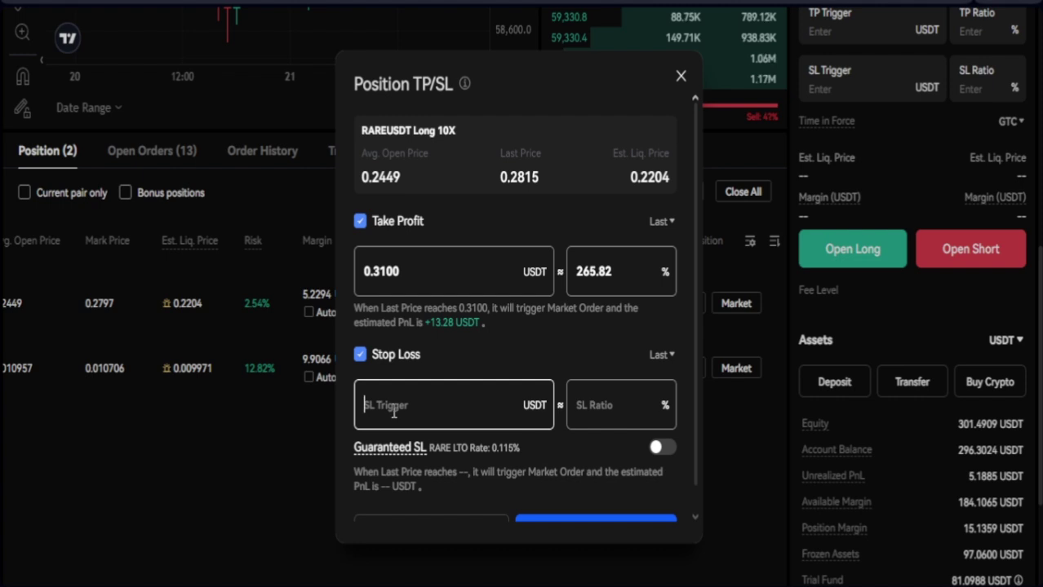
text(0.25)
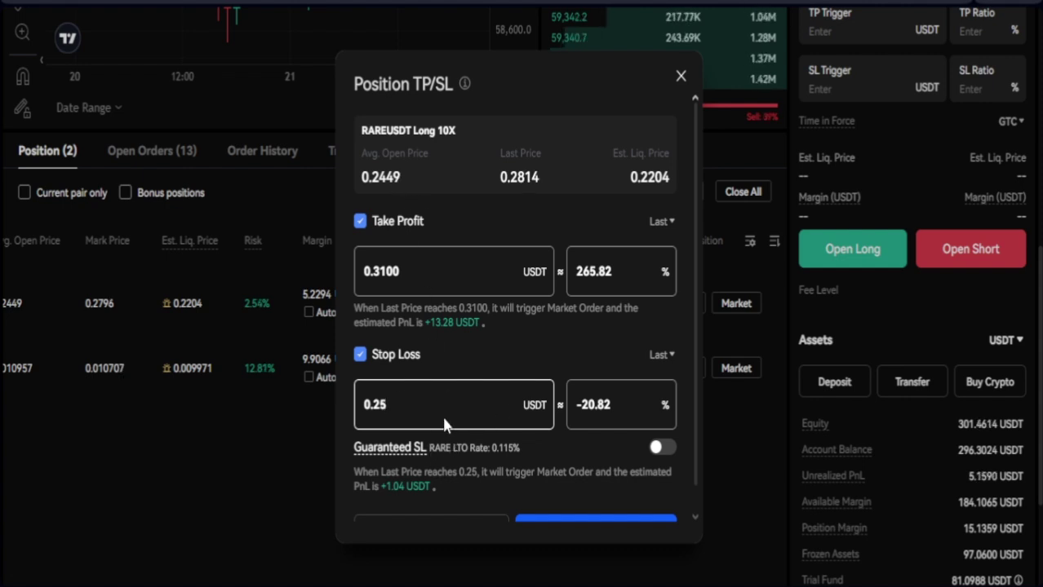
scroll(479, 418, down, 1)
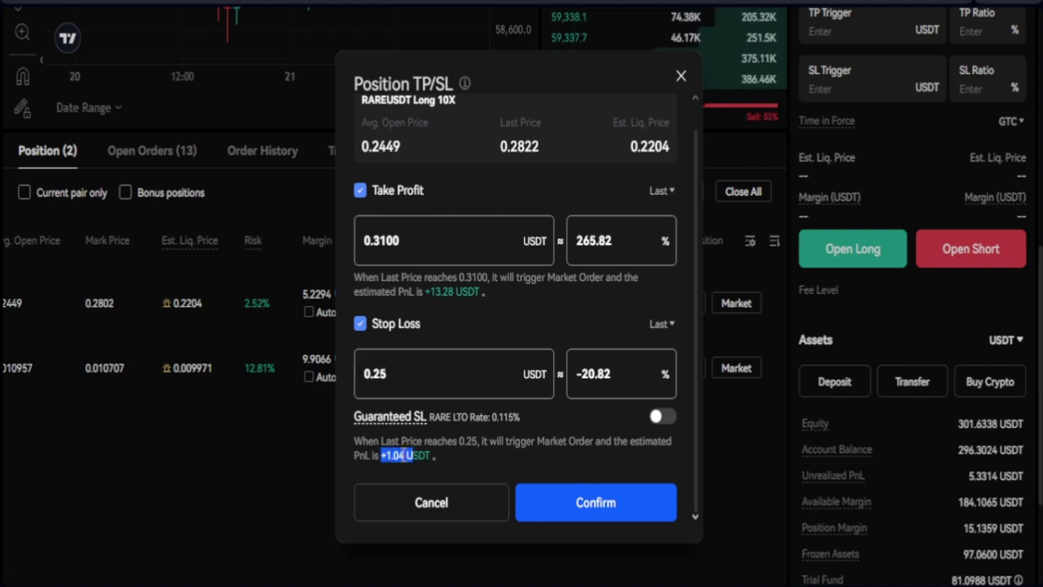
click(389, 459)
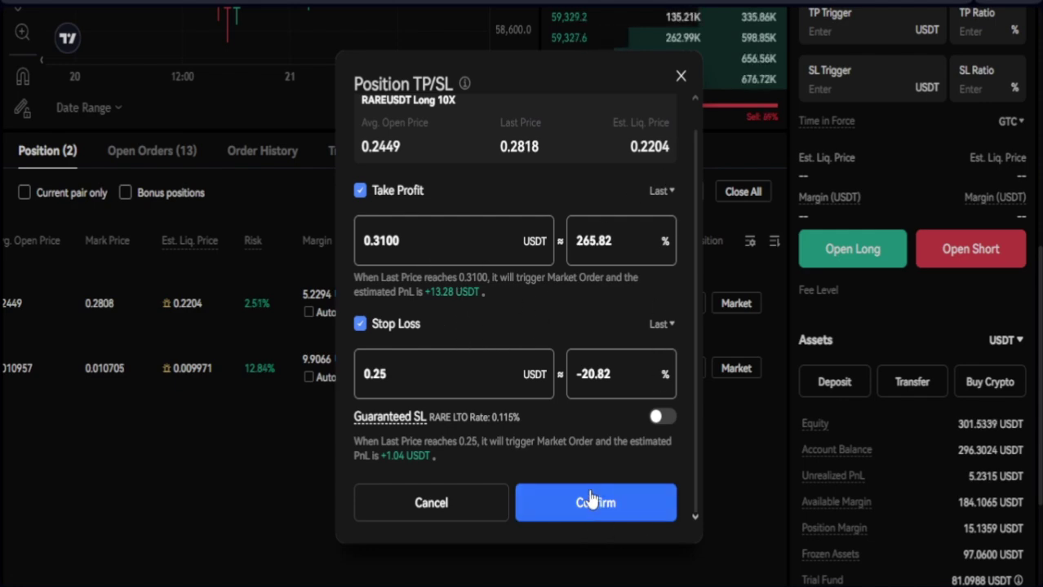
click(679, 79)
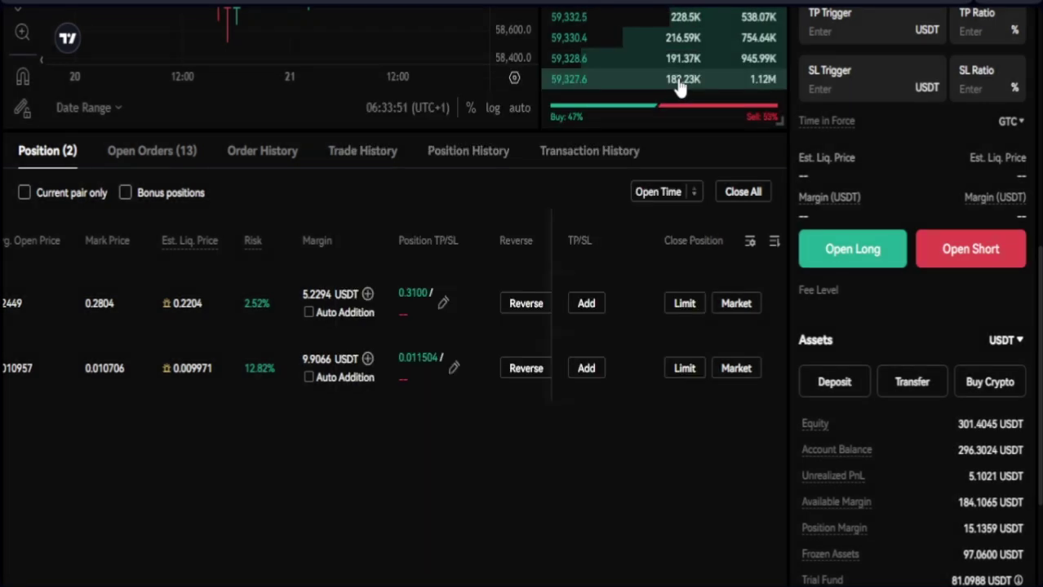
- Place a Long Position projection just after the latest candle on the BTCUSDT 1-hour chart, with its entry at about 59,262
scroll(657, 464, up, 5)
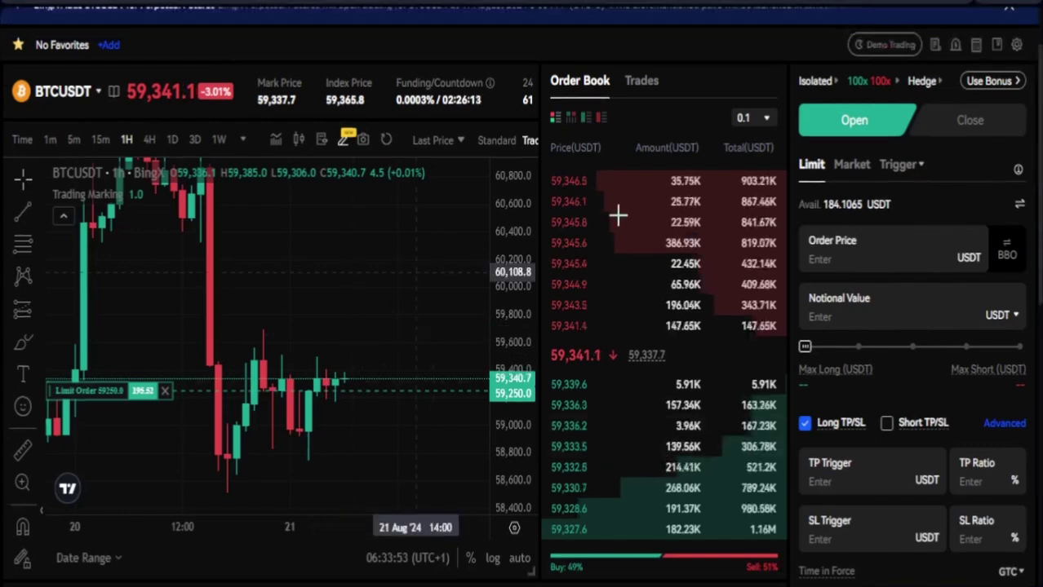
scroll(372, 329, up, 3)
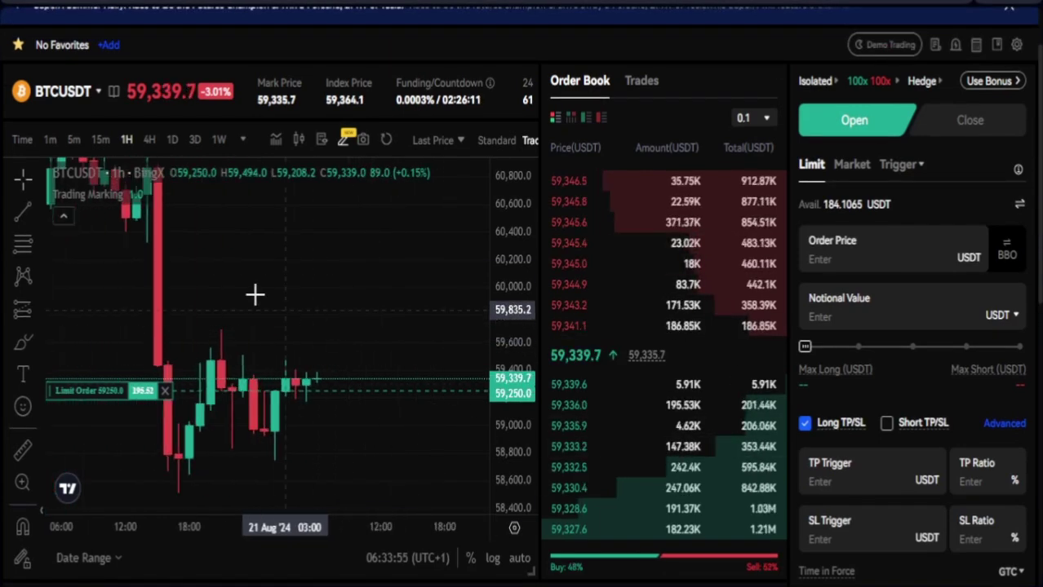
scroll(365, 359, down, 2)
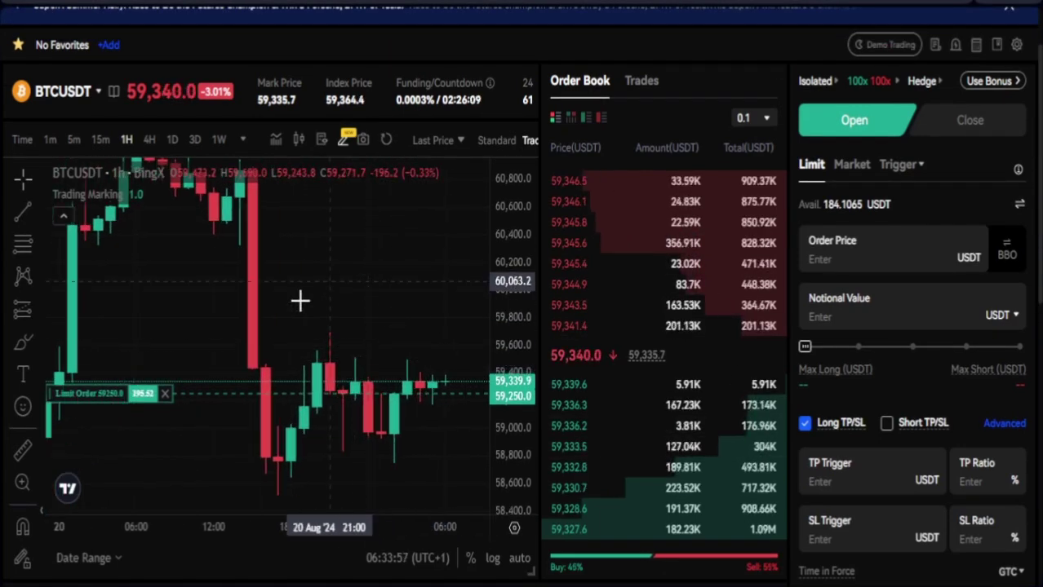
drag(372, 317, 289, 252)
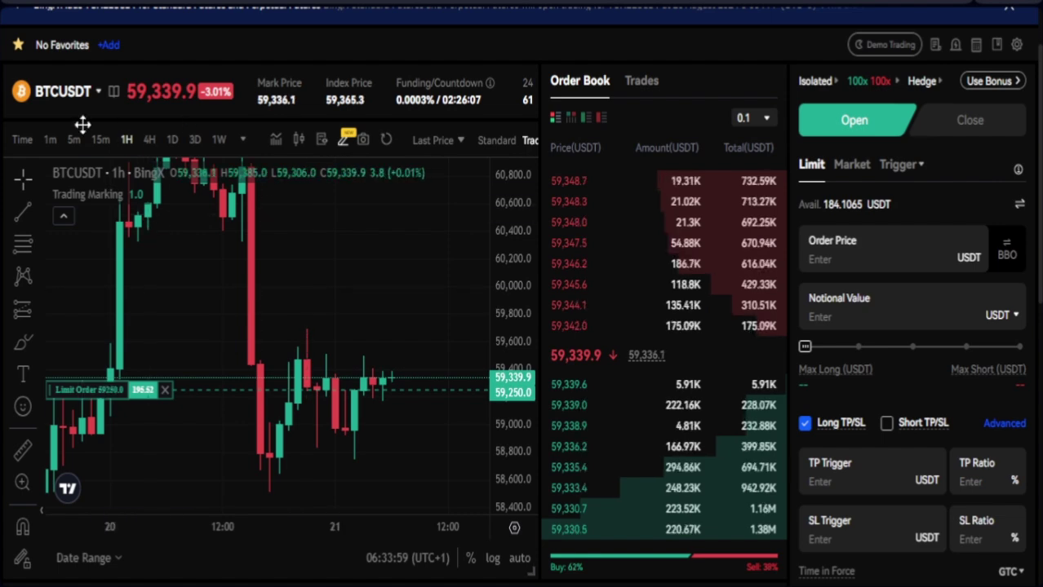
scroll(928, 351, down, 2)
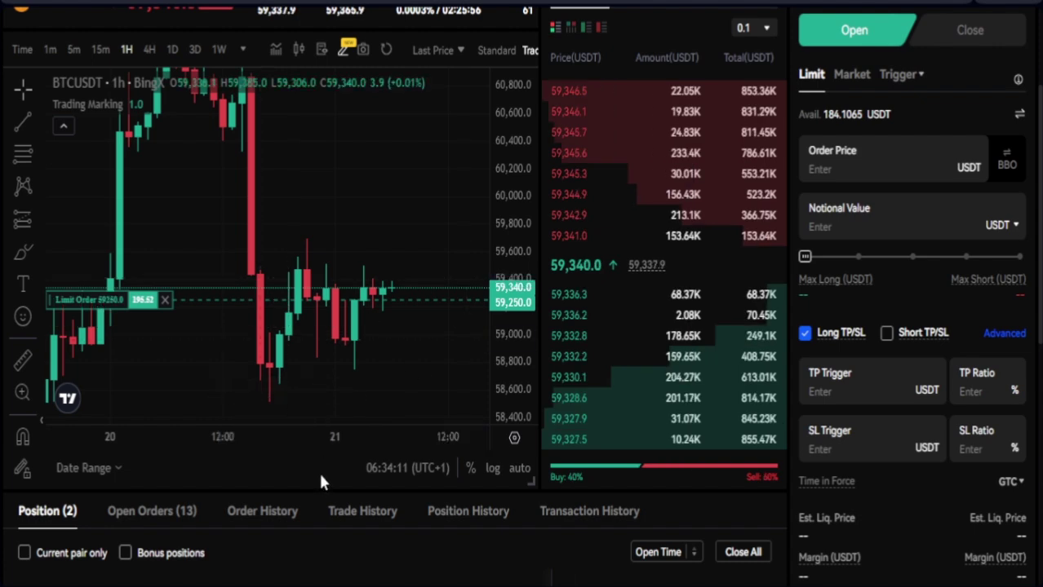
click(37, 219)
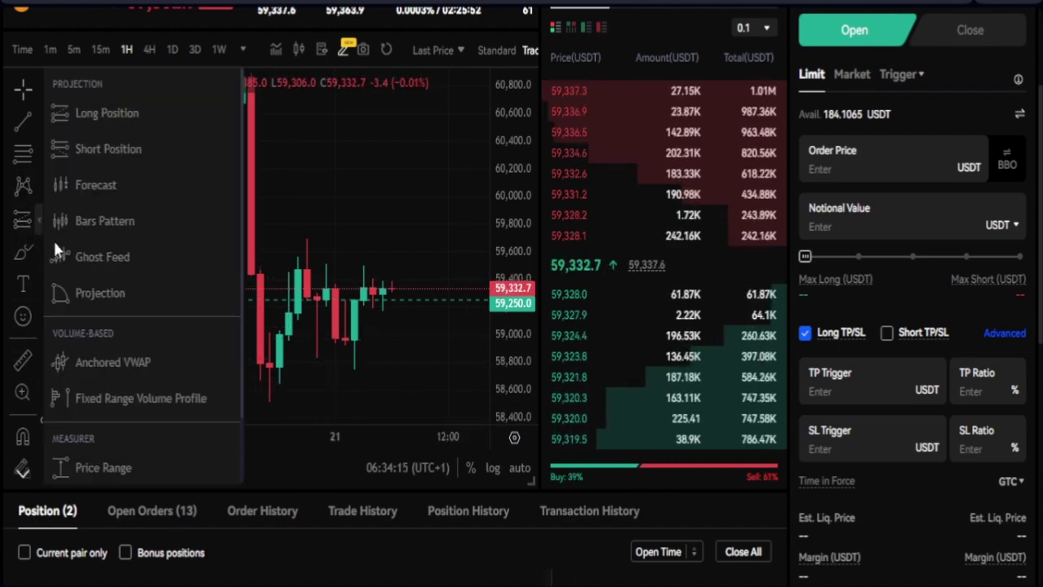
click(104, 115)
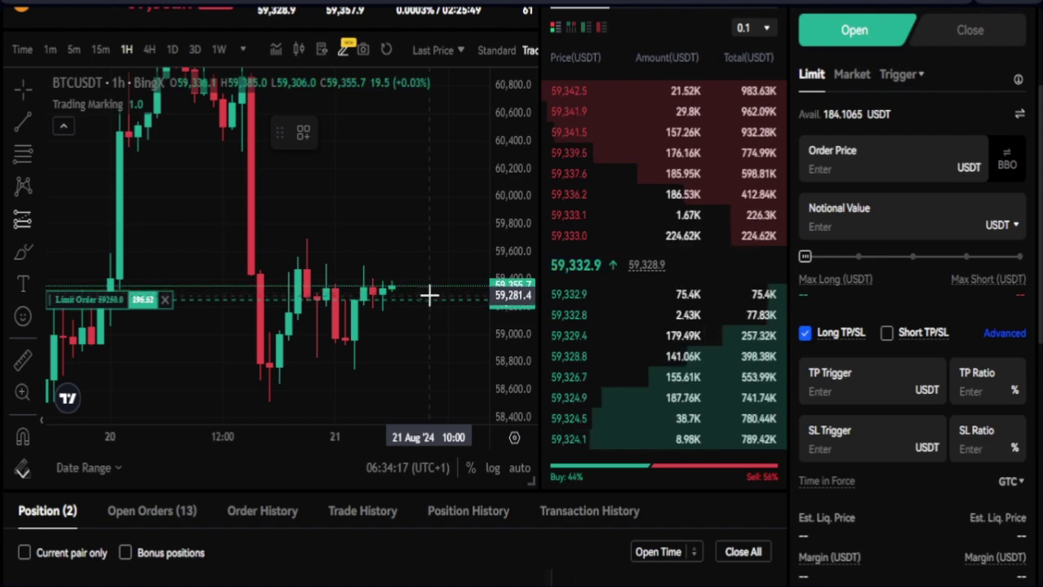
click(401, 299)
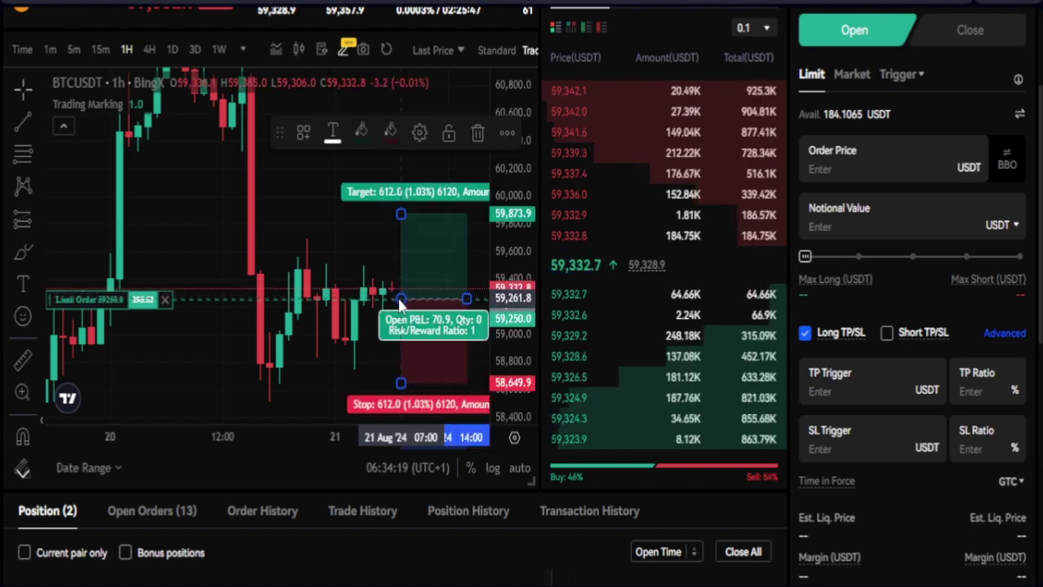
- Raise the target level of the long position projection to about 60,945 and deselect the drawing
drag(432, 214, 432, 113)
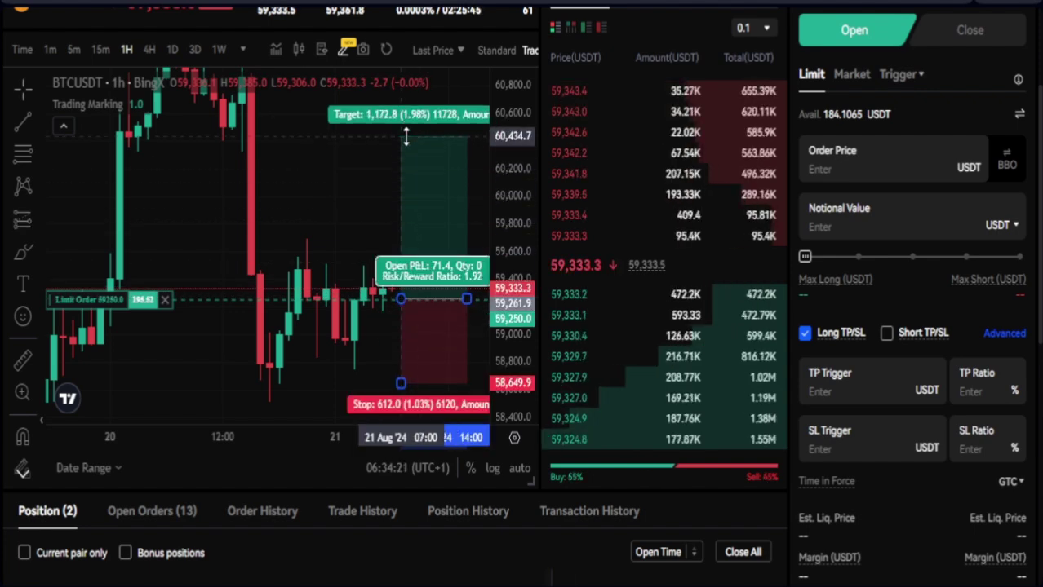
drag(507, 191, 508, 257)
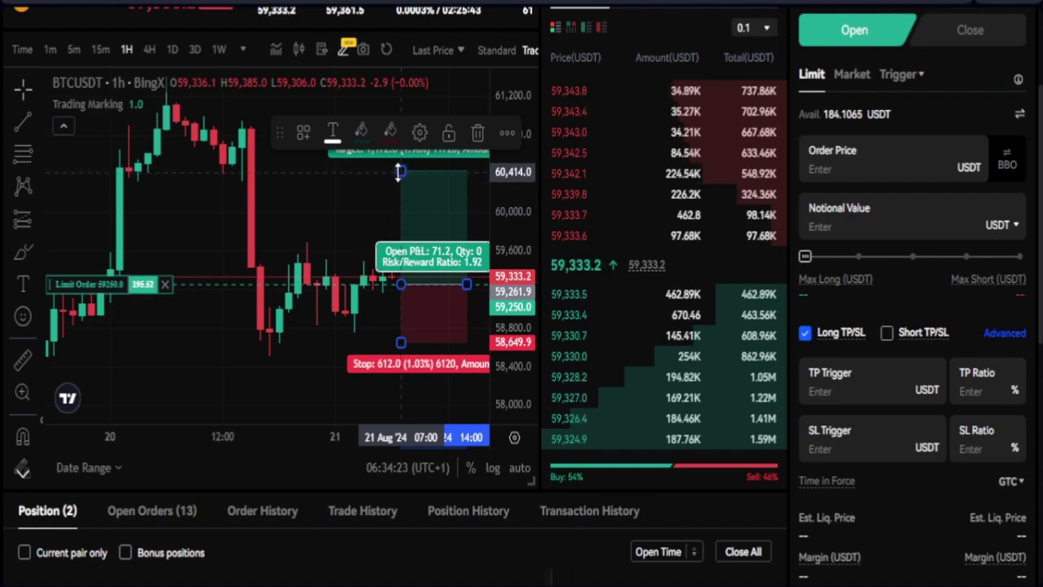
drag(398, 155, 396, 118)
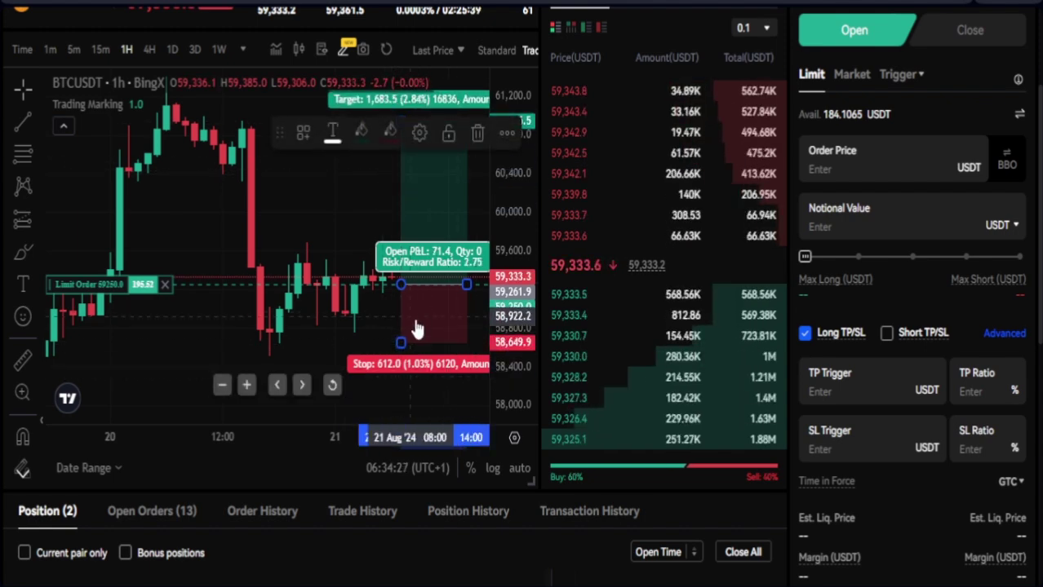
click(338, 207)
drag(338, 208, 294, 236)
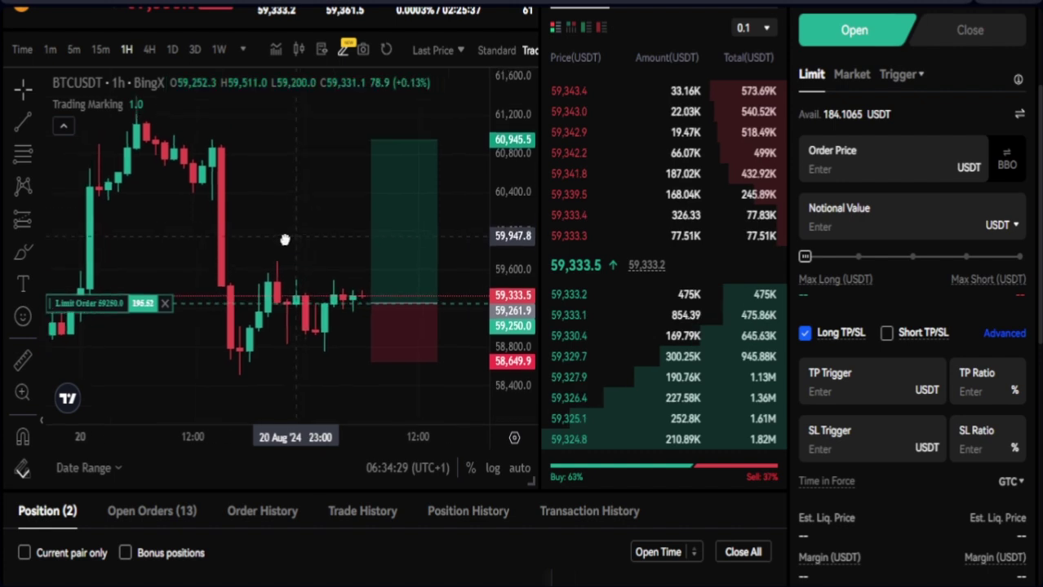
- Examine the target, stop and risk/reward ratio of the long position projection against the recent BTCUSDT price swings
click(403, 282)
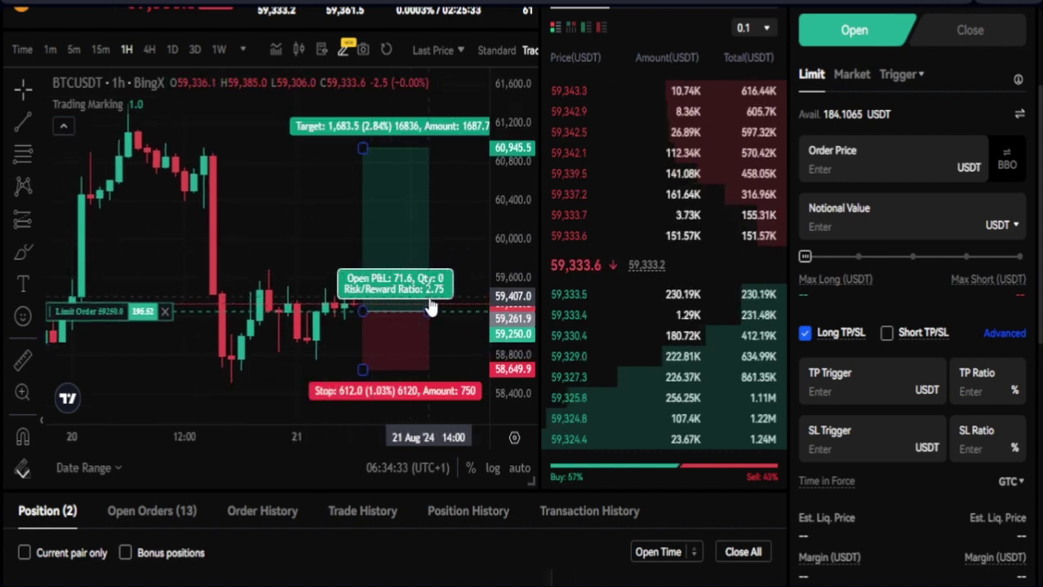
click(343, 251)
scroll(338, 212, down, 3)
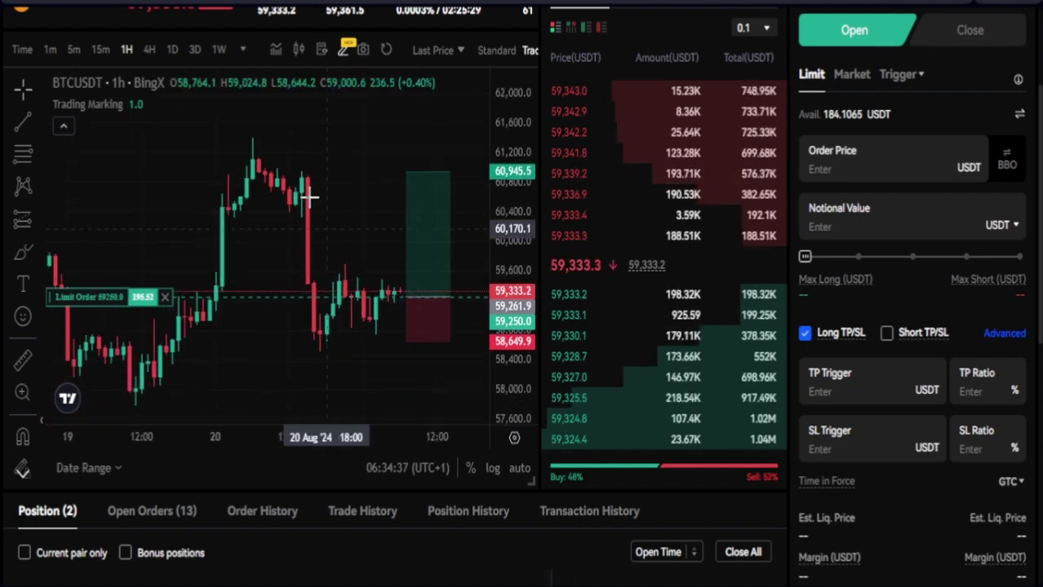
click(429, 341)
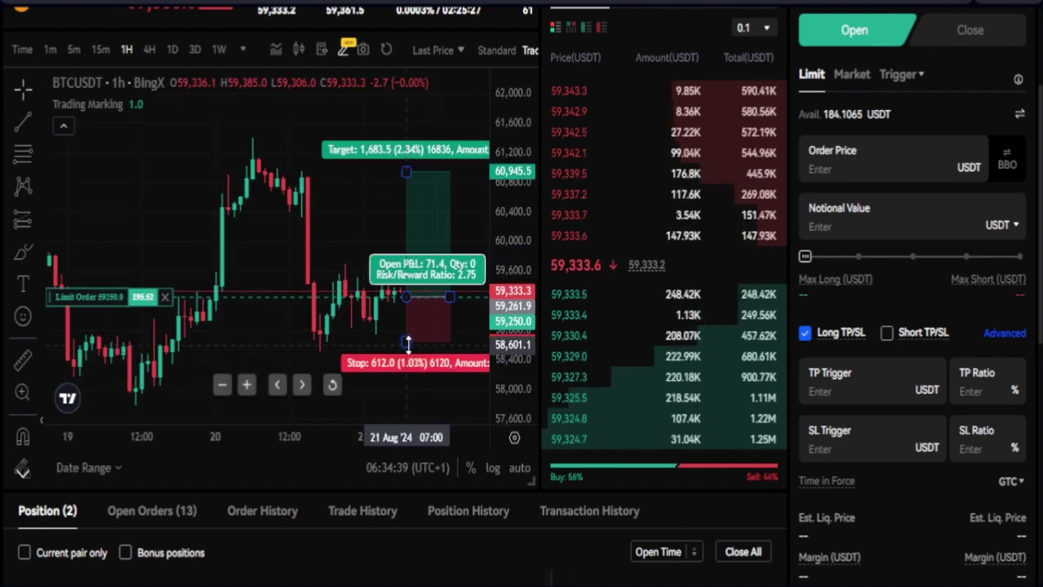
click(513, 349)
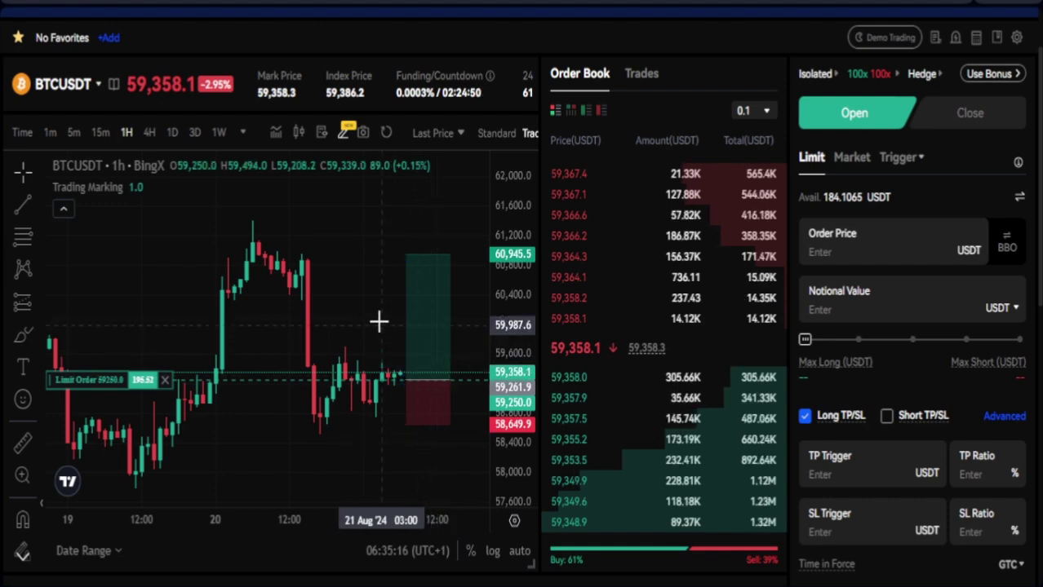
mouse_move(440, 251)
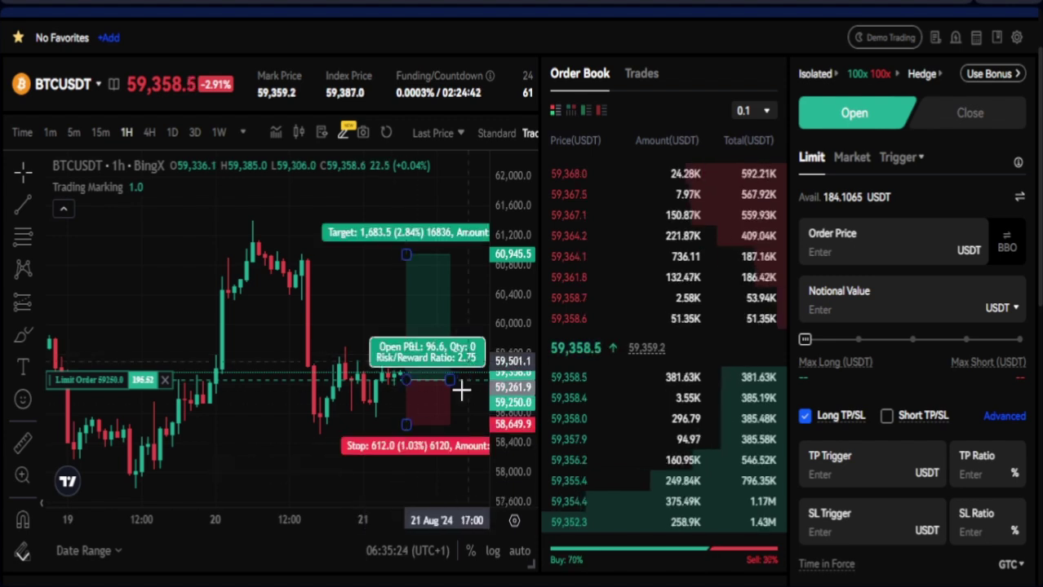
mouse_move(292, 475)
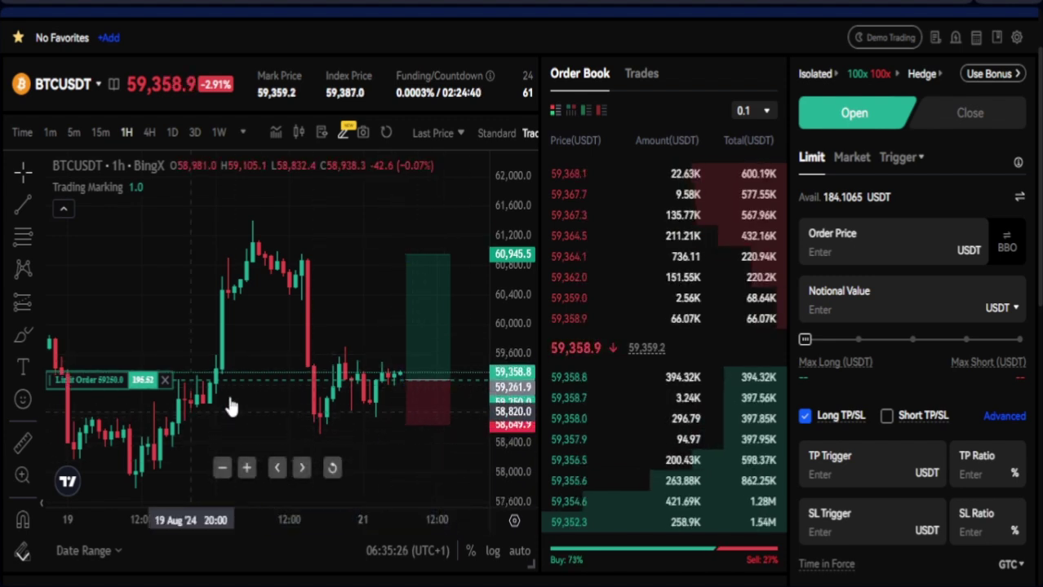
mouse_move(419, 410)
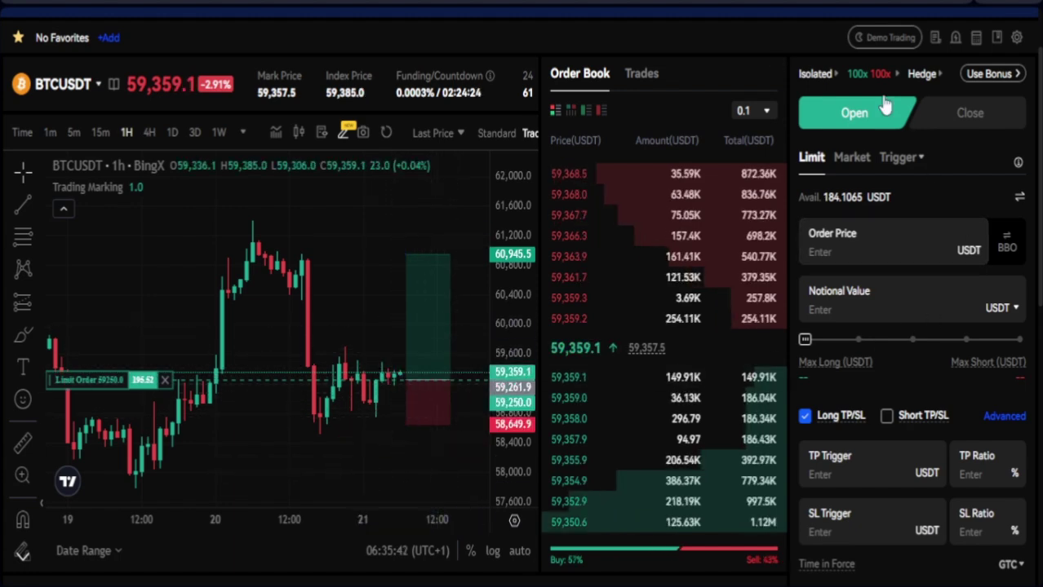
- View the long and short leverage settings for BTCUSDT, and close them without changes
scroll(888, 108, up, 2)
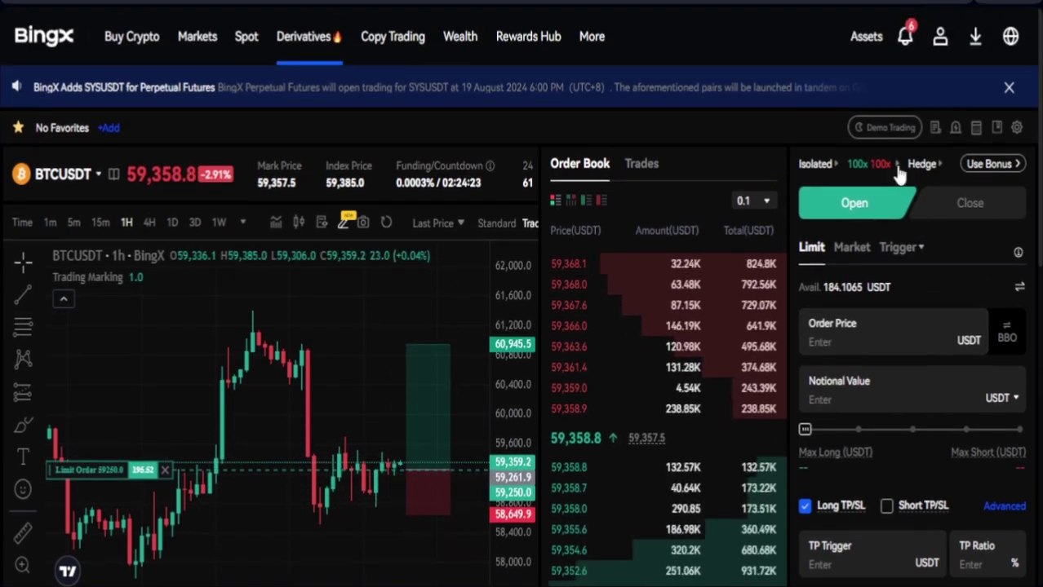
click(896, 164)
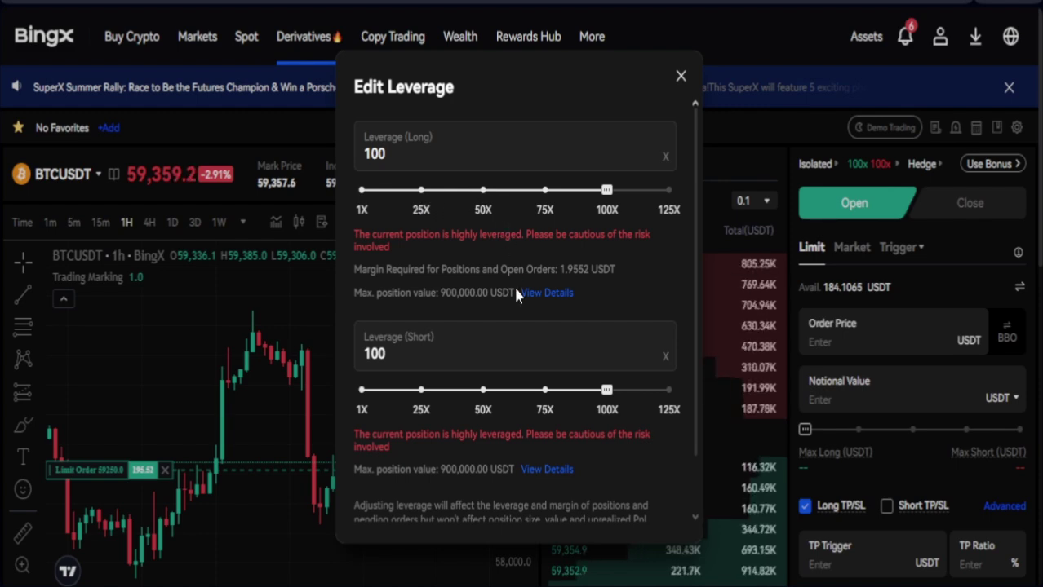
click(681, 77)
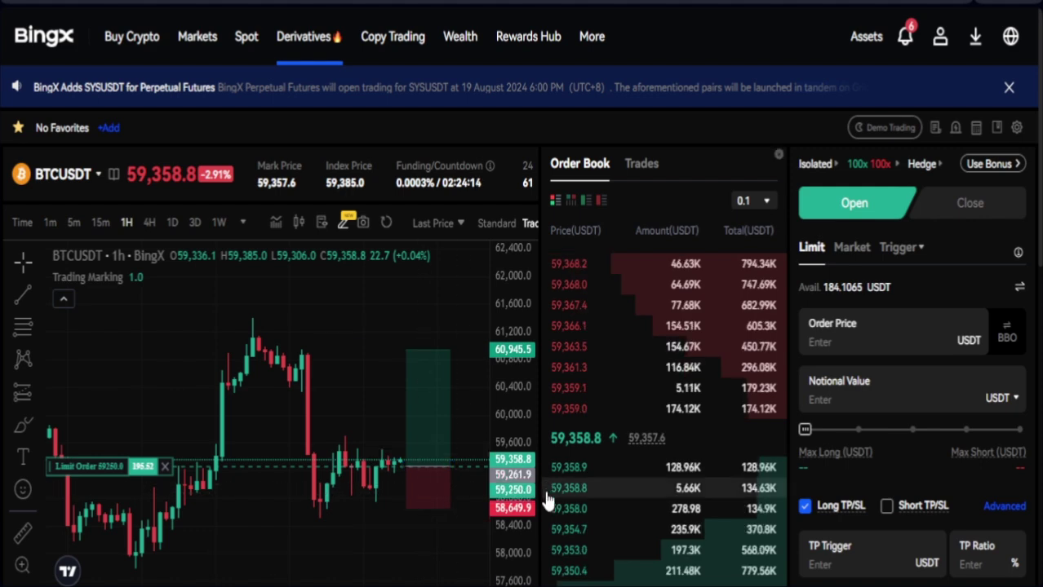
drag(391, 408, 371, 321)
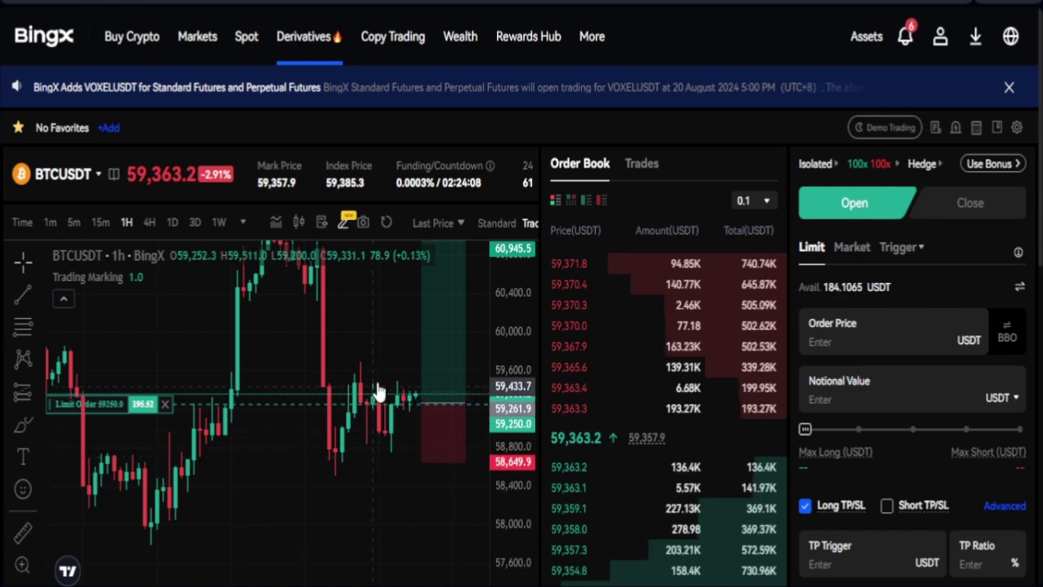
scroll(937, 447, down, 1)
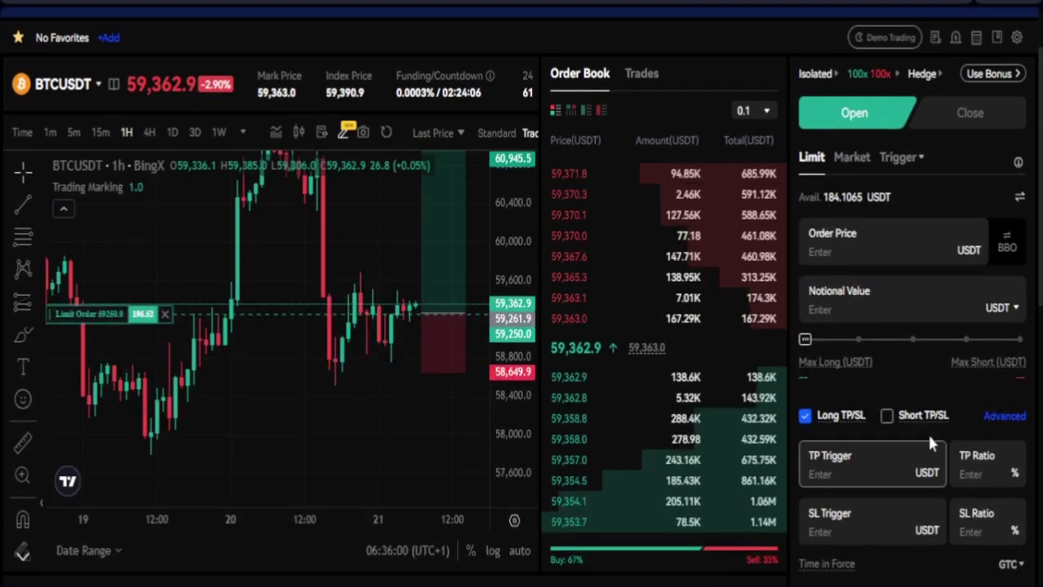
scroll(888, 382, up, 1)
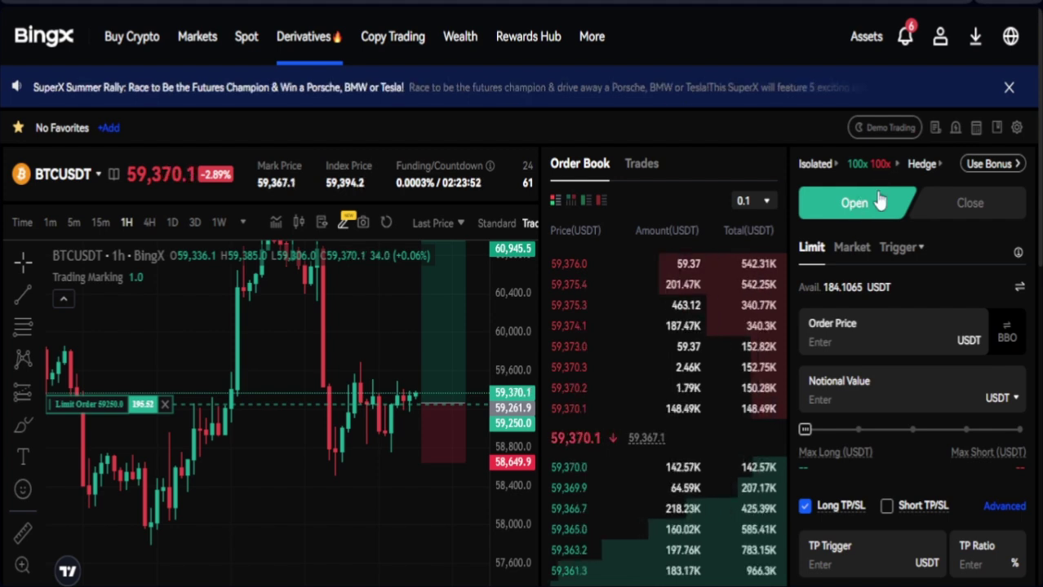
- Set both the long and short leverage for BTCUSDT to 50x and confirm the change
click(888, 163)
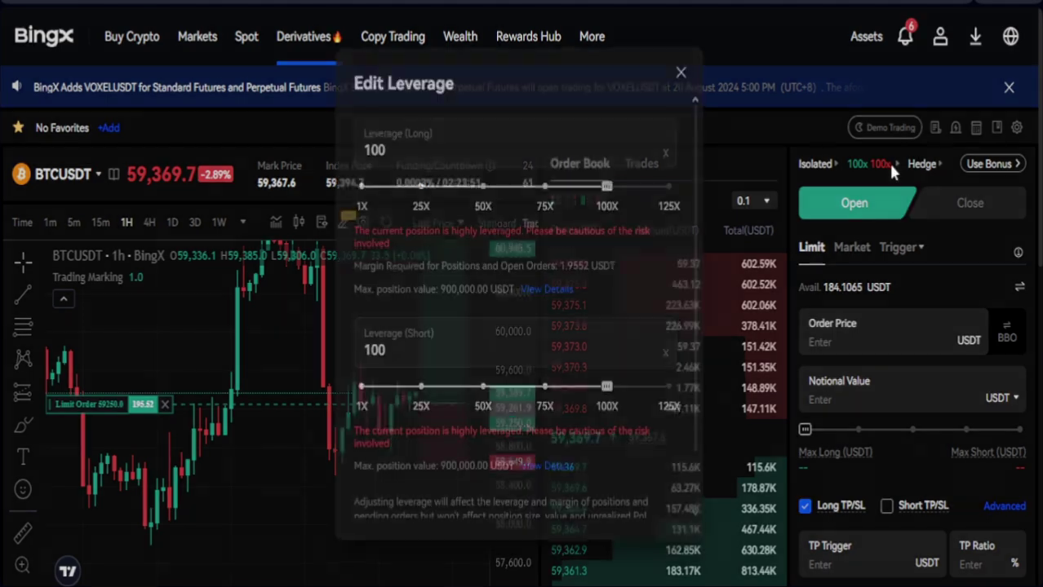
click(482, 193)
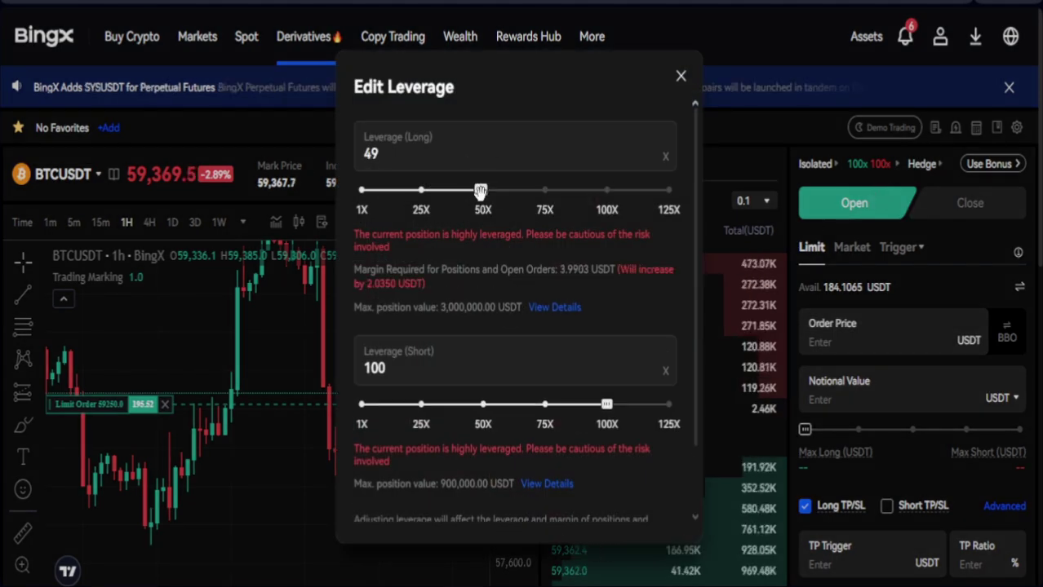
mouse_move(480, 191)
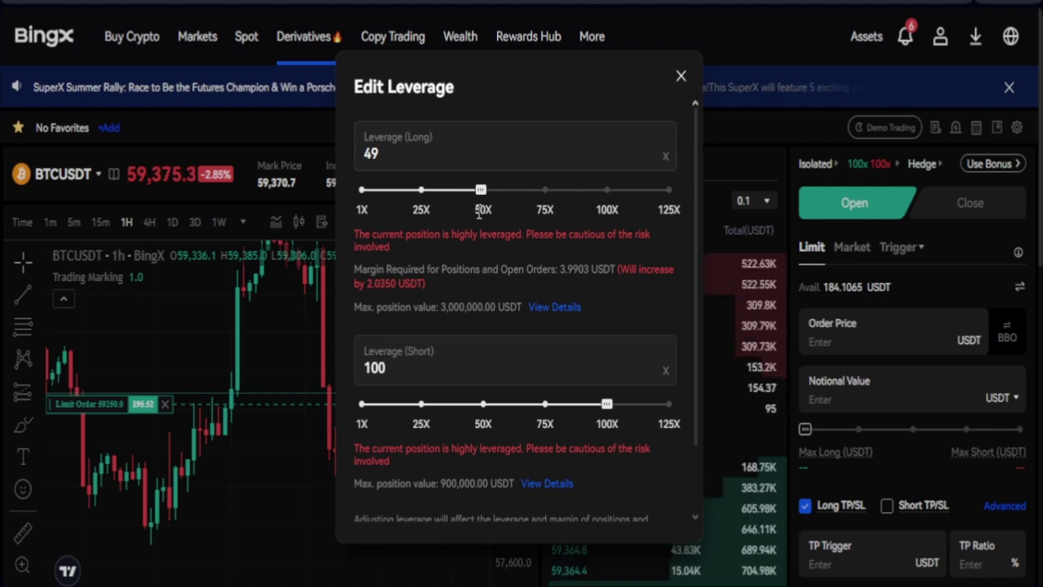
mouse_move(480, 190)
mouse_down()
mouse_move(493, 191)
mouse_move(482, 190)
mouse_up()
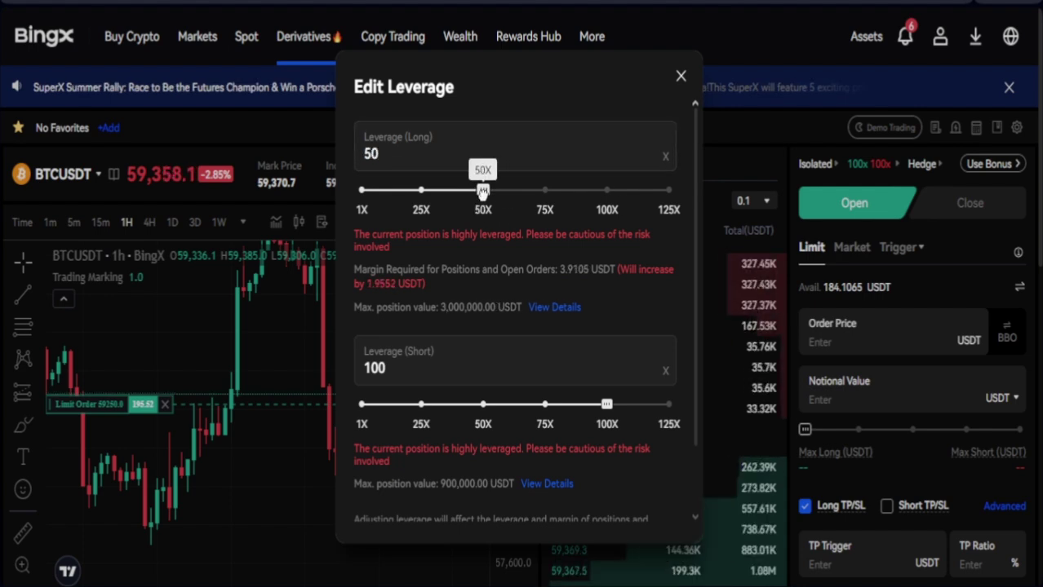
click(484, 405)
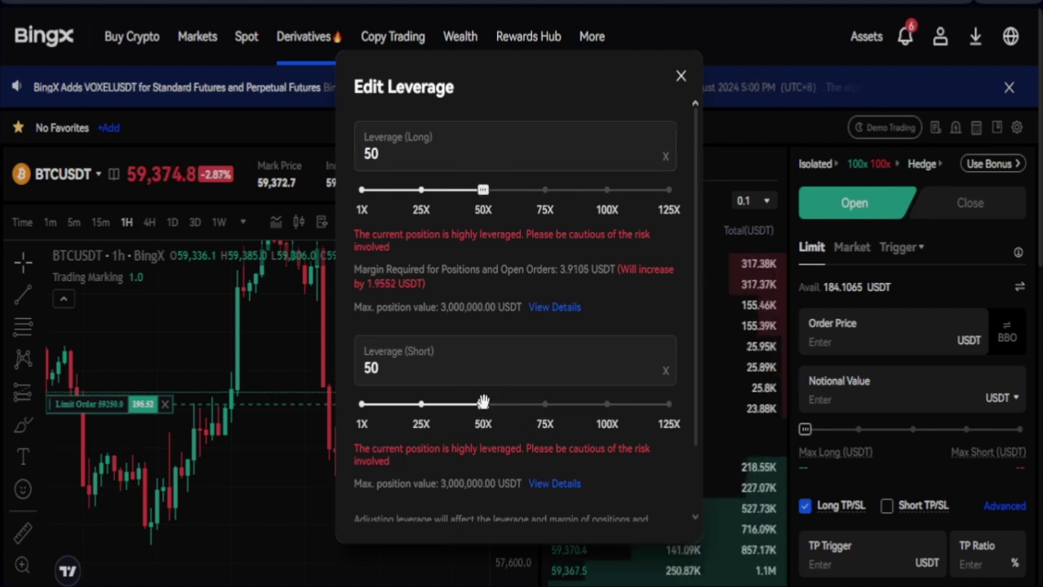
scroll(639, 489, down, 3)
click(627, 497)
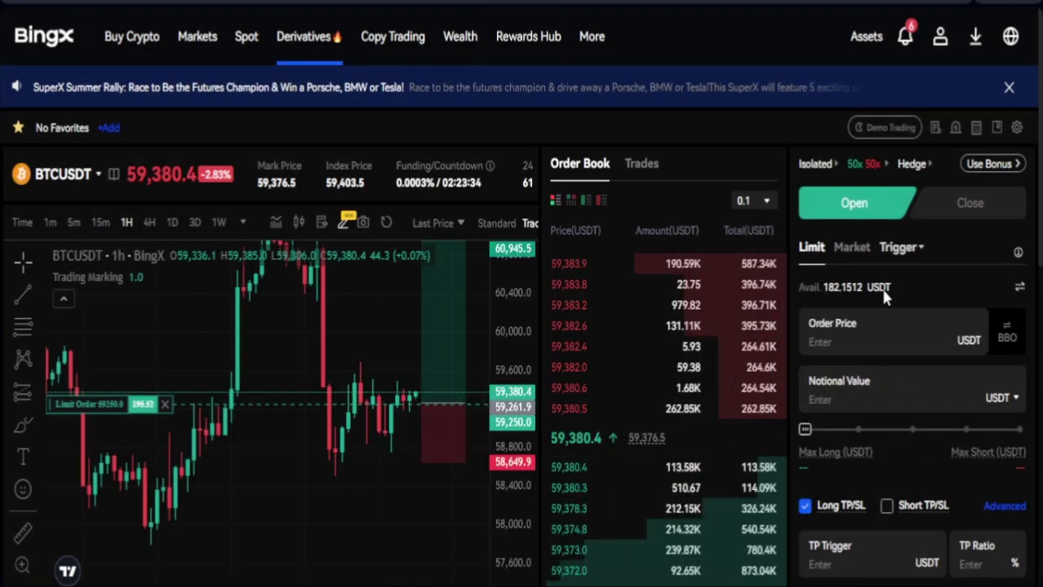
- Fill the limit order with the order book bid price of 59376.5 and a notional value of 200 USDT
scroll(877, 318, down, 1)
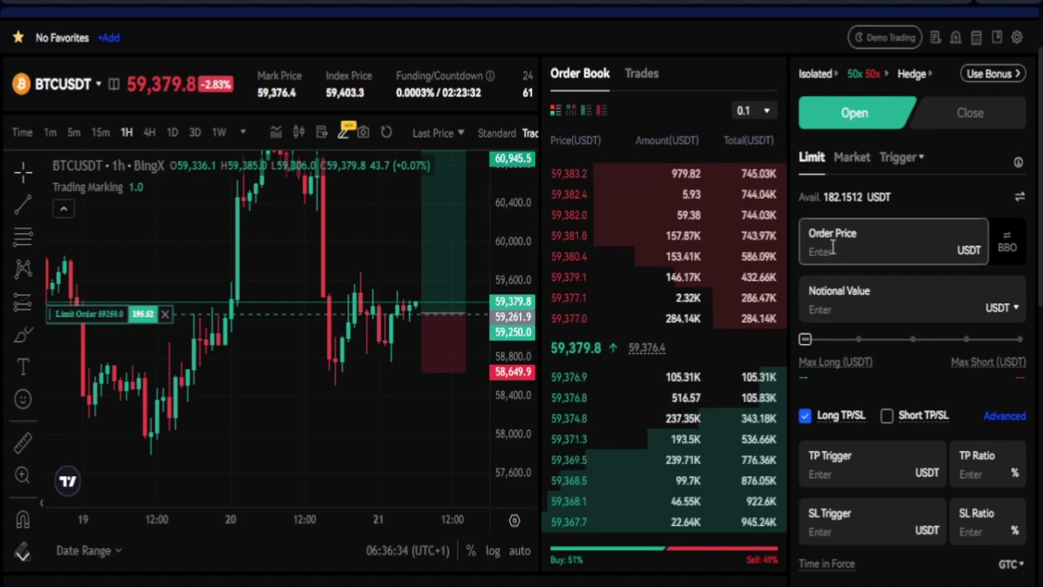
click(570, 398)
click(849, 312)
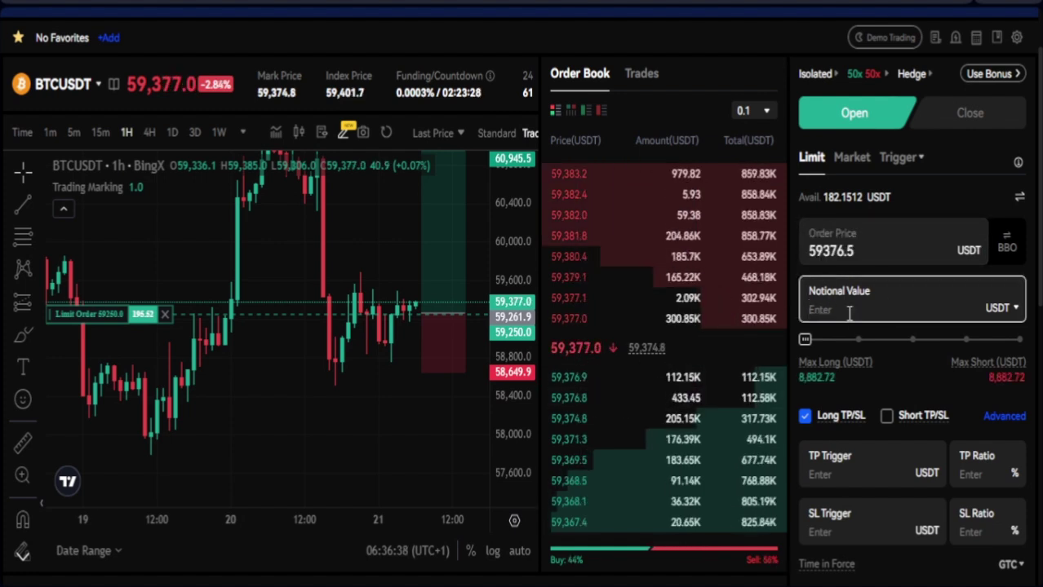
text(200)
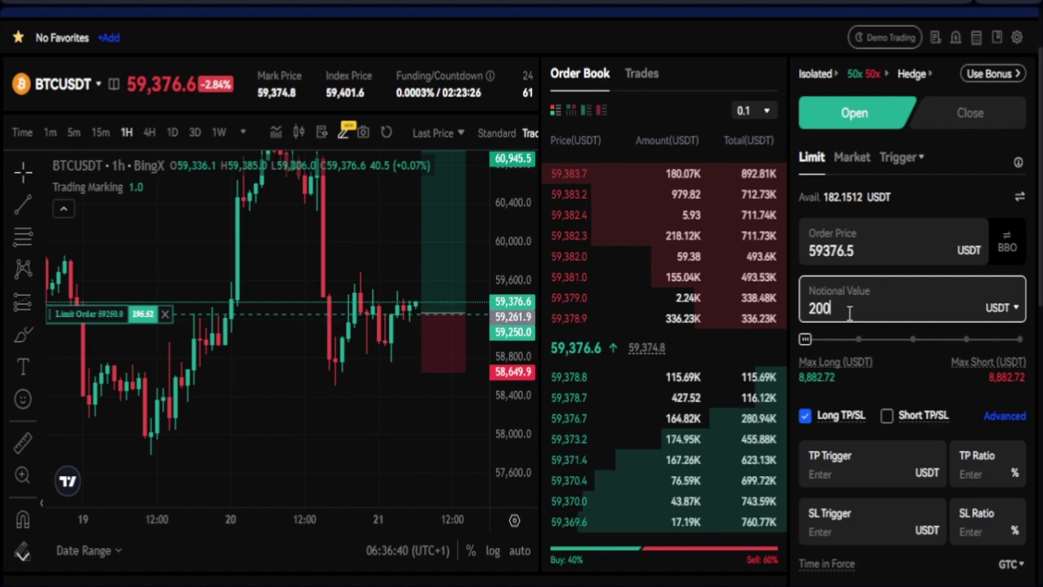
- Examine the margin and the estimated long and short liquidation prices for the 200 USDT order at 50x leverage
scroll(877, 314, down, 1)
scroll(850, 410, down, 2)
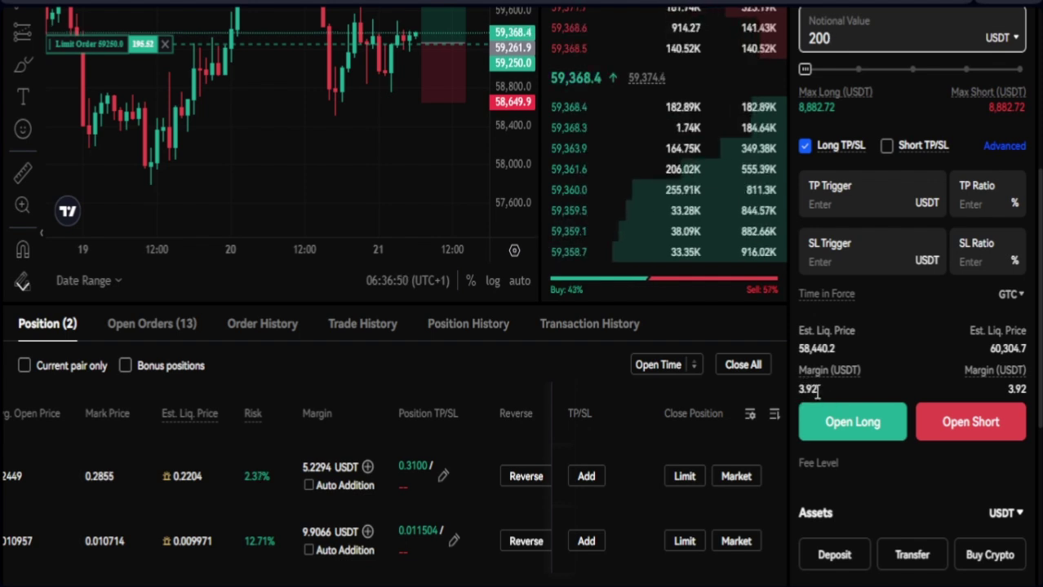
scroll(832, 386, up, 5)
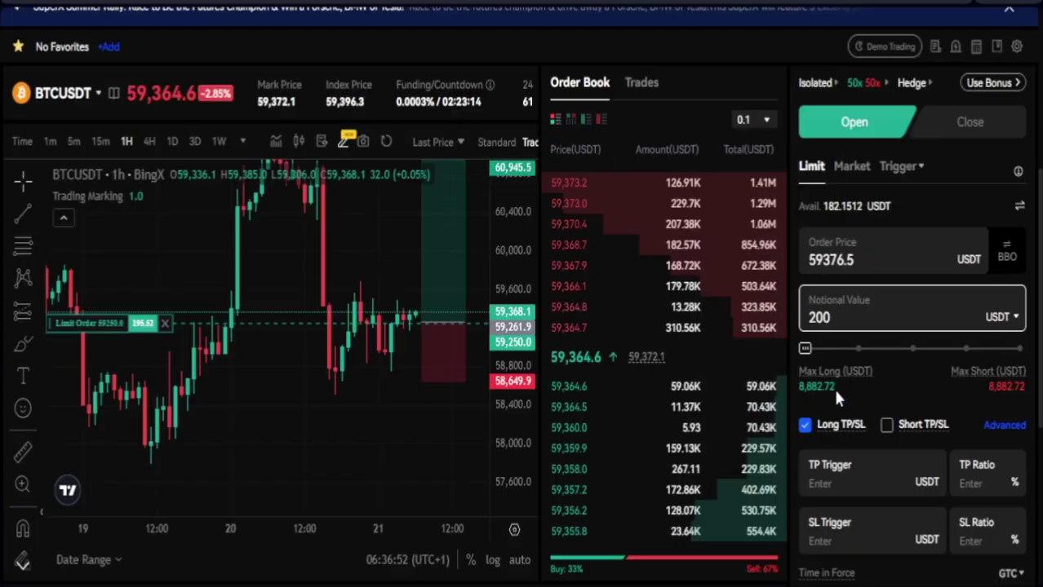
scroll(846, 289, down, 2)
scroll(846, 292, down, 4)
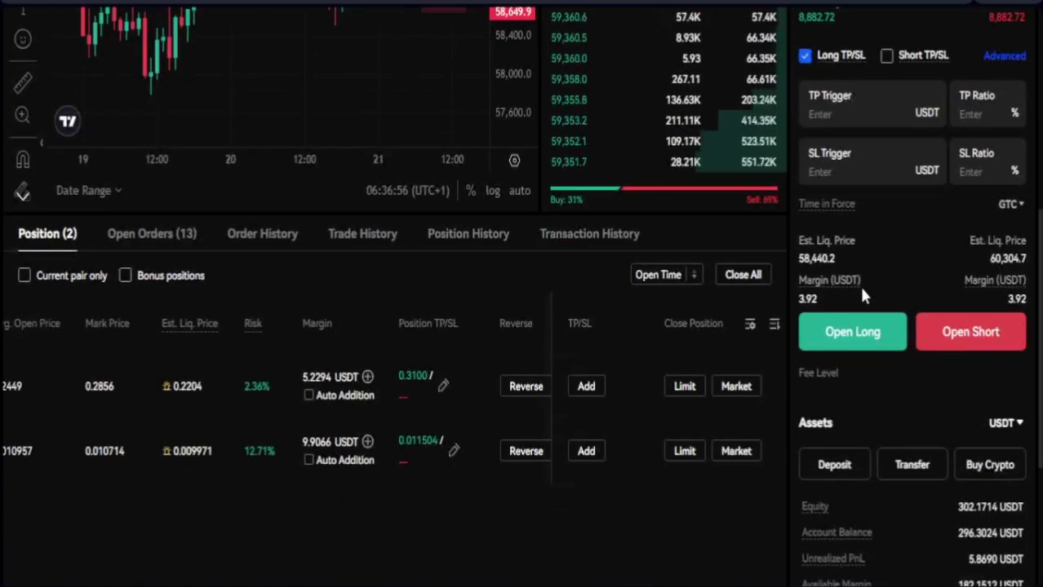
scroll(863, 290, up, 2)
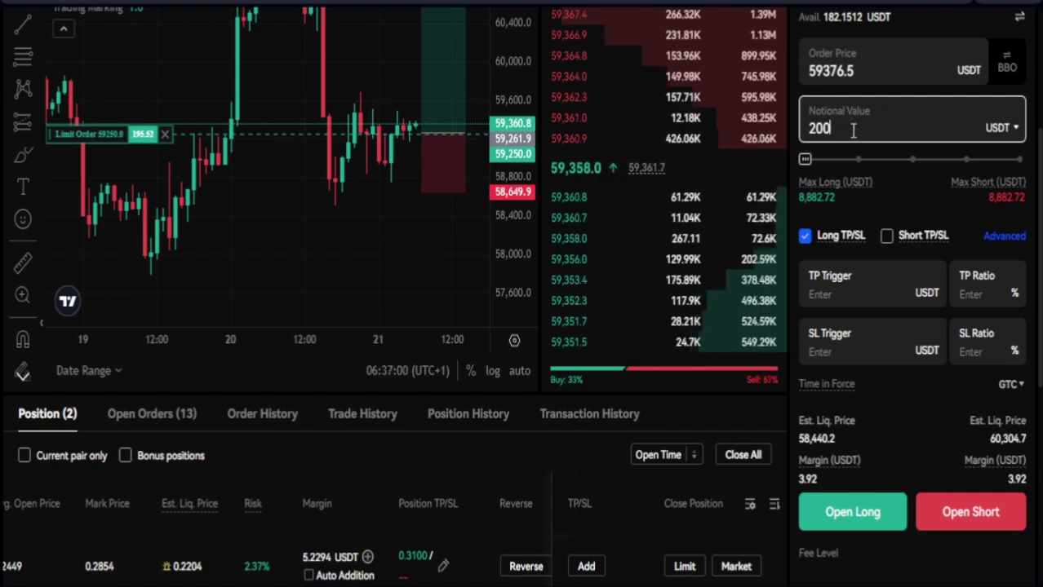
scroll(878, 357, down, 1)
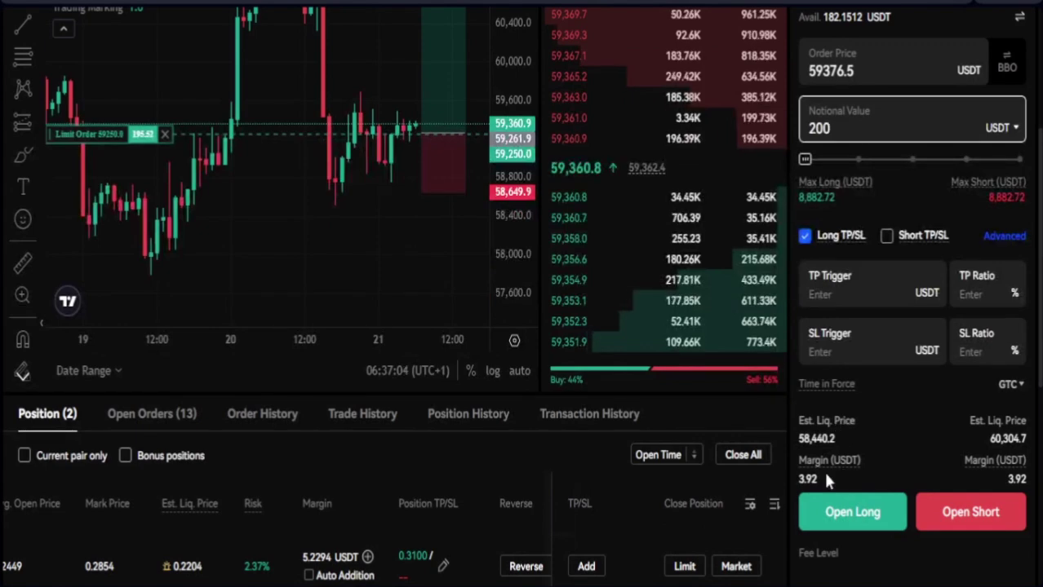
scroll(857, 442, up, 2)
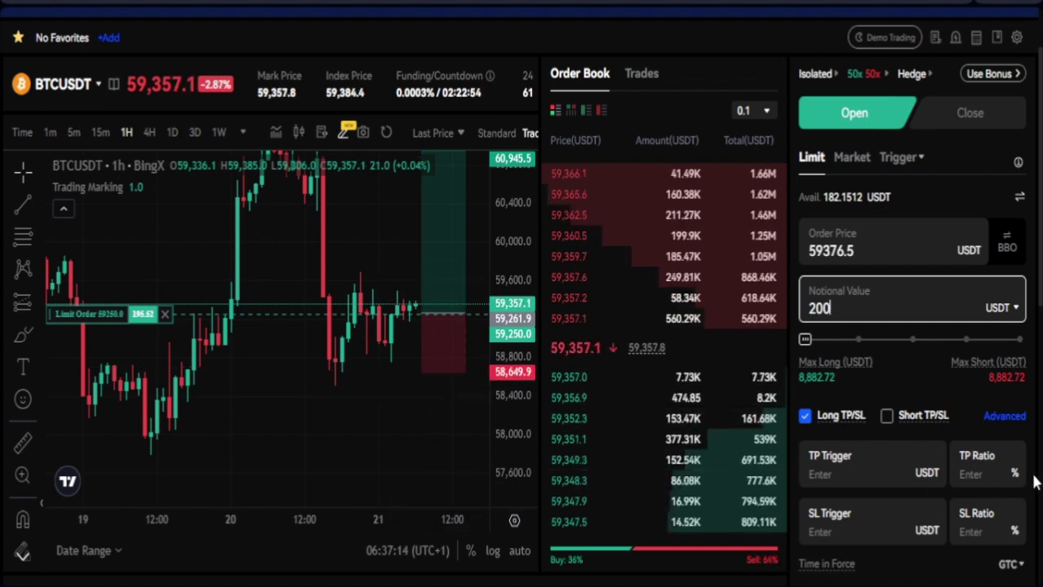
scroll(732, 459, down, 2)
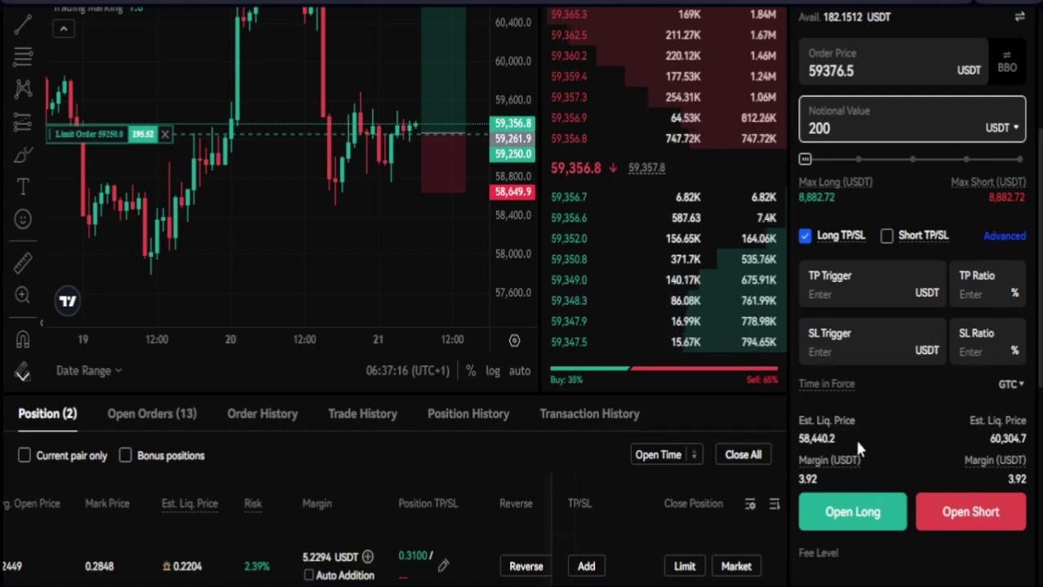
scroll(850, 434, up, 3)
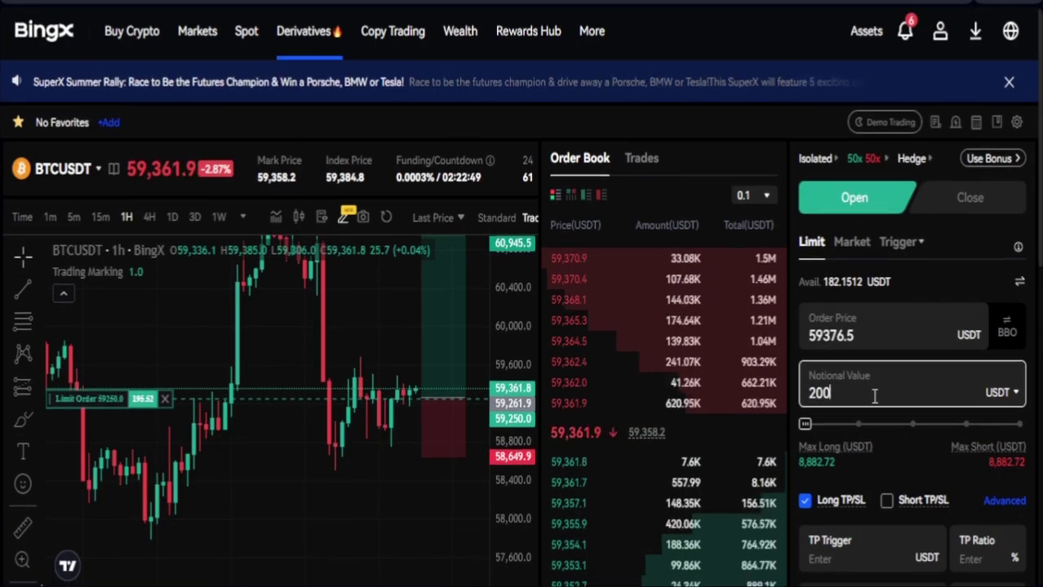
scroll(873, 391, down, 4)
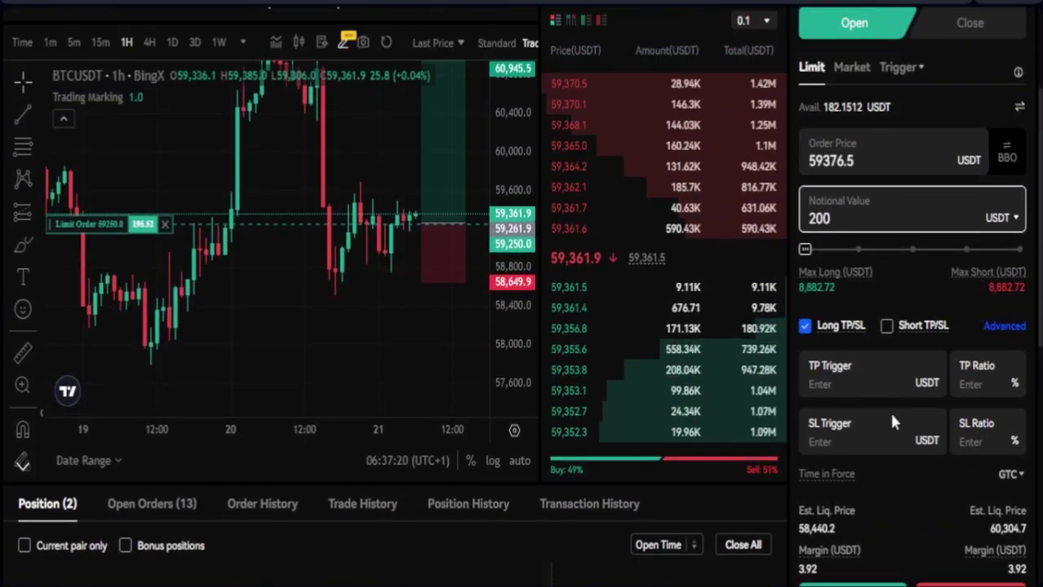
scroll(893, 422, down, 3)
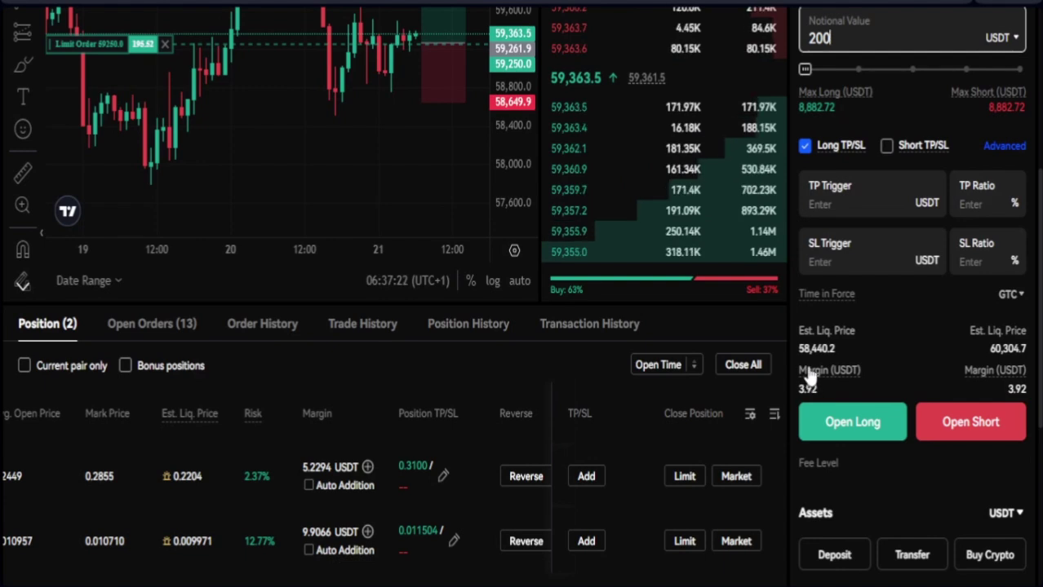
mouse_move(804, 363)
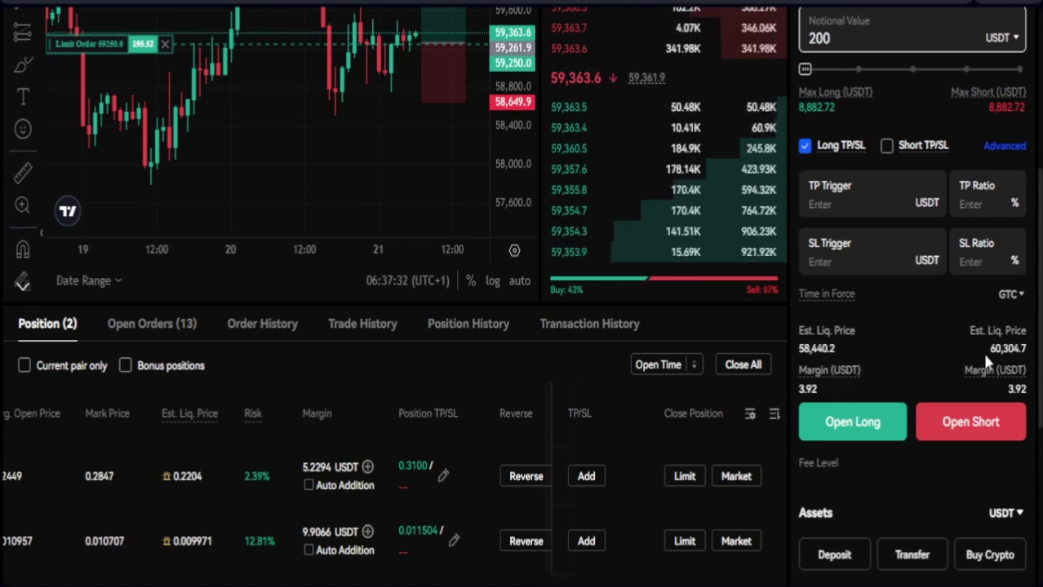
scroll(1016, 390, up, 5)
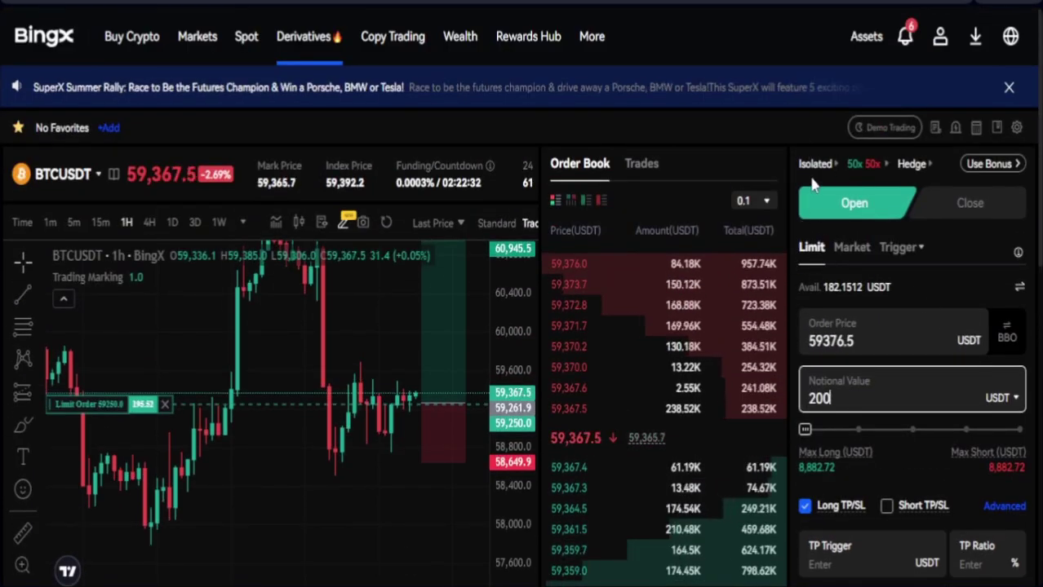
scroll(853, 304, down, 4)
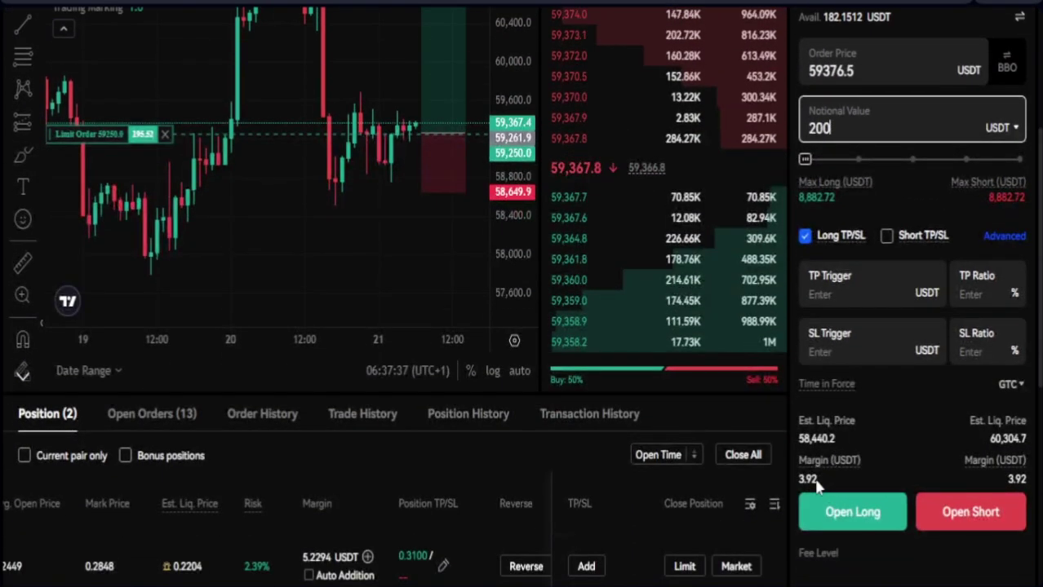
- Review the stop and risk/reward ratio of the long position projection on the BTCUSDT chart
scroll(888, 425, up, 1)
scroll(891, 438, up, 3)
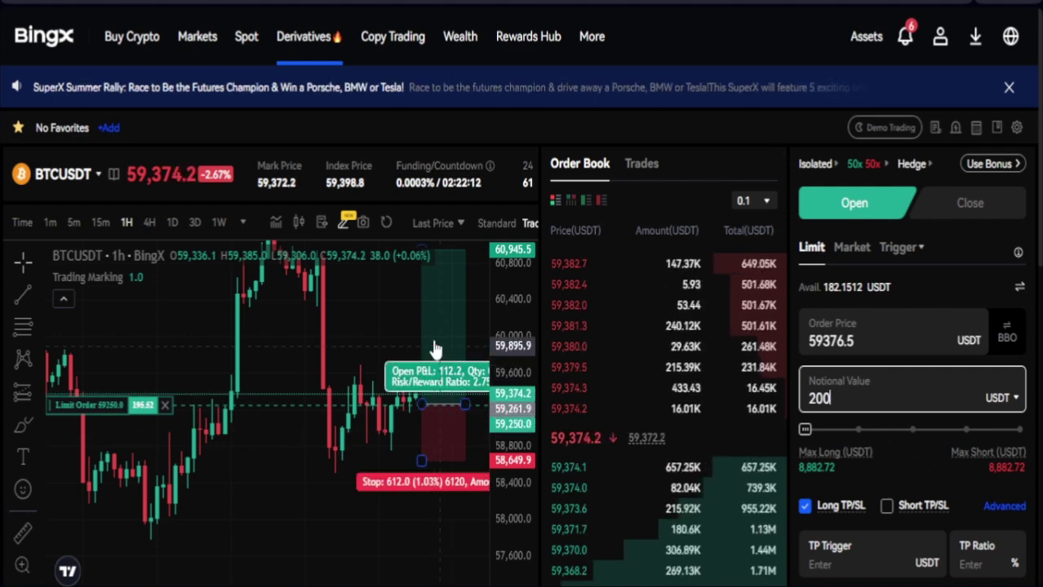
scroll(408, 440, up, 1)
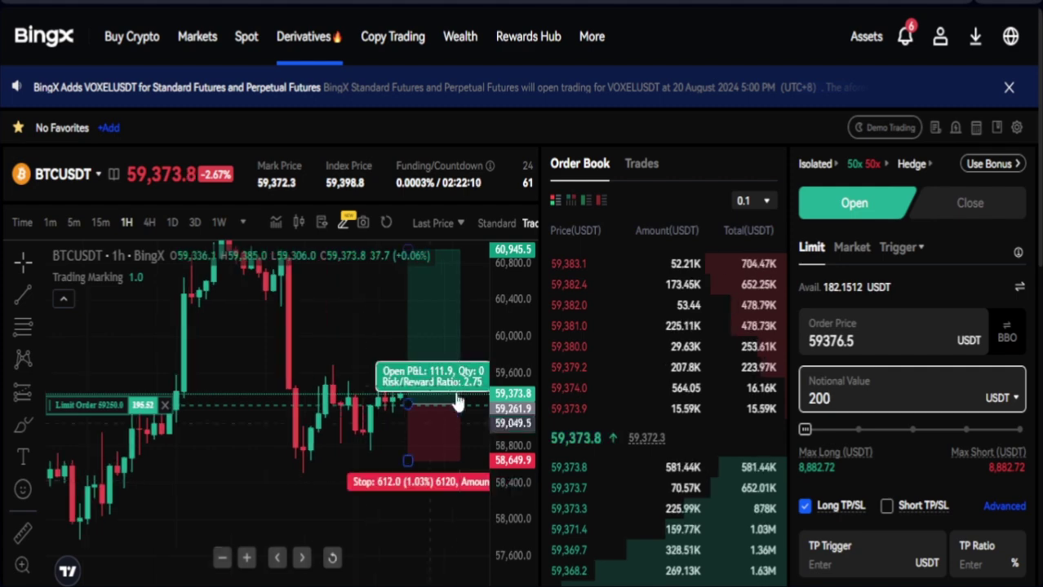